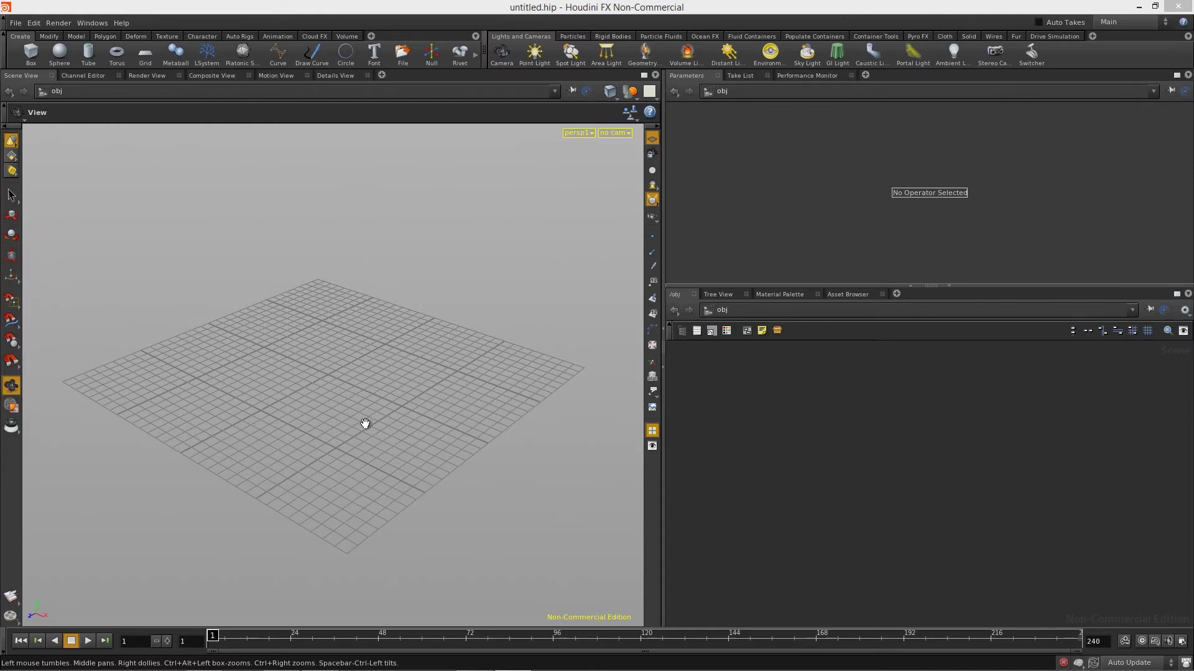
left_click_drag(385, 435, 409, 442)
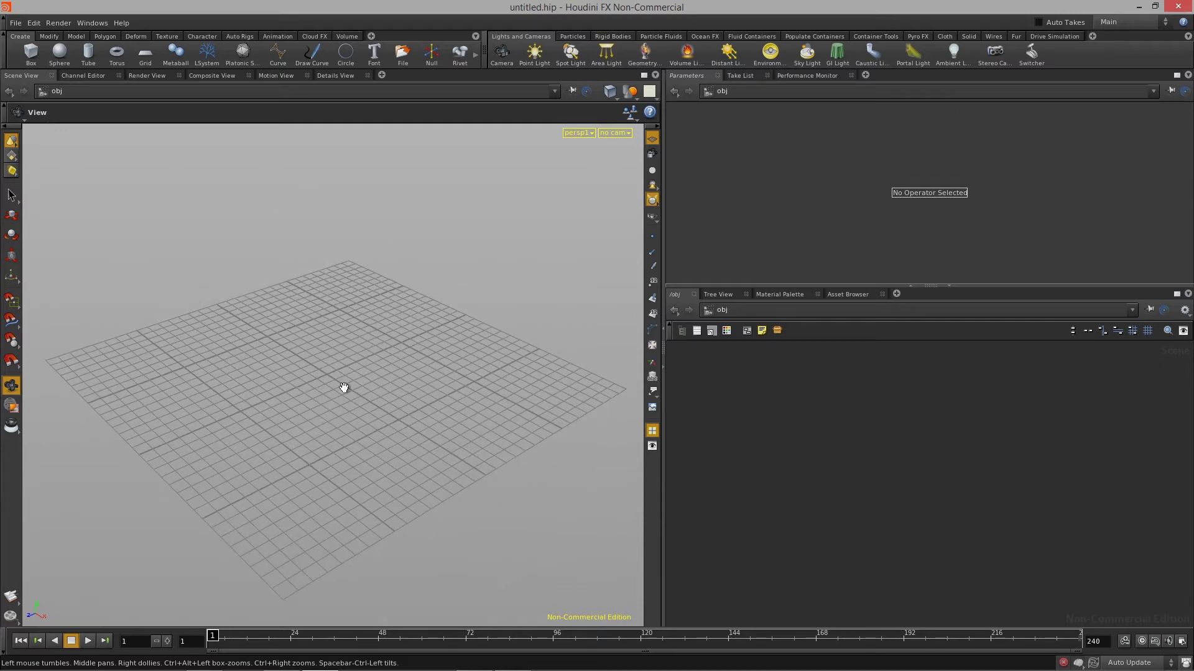
left_click_drag(301, 416, 408, 349)
left_click_drag(290, 420, 361, 423)
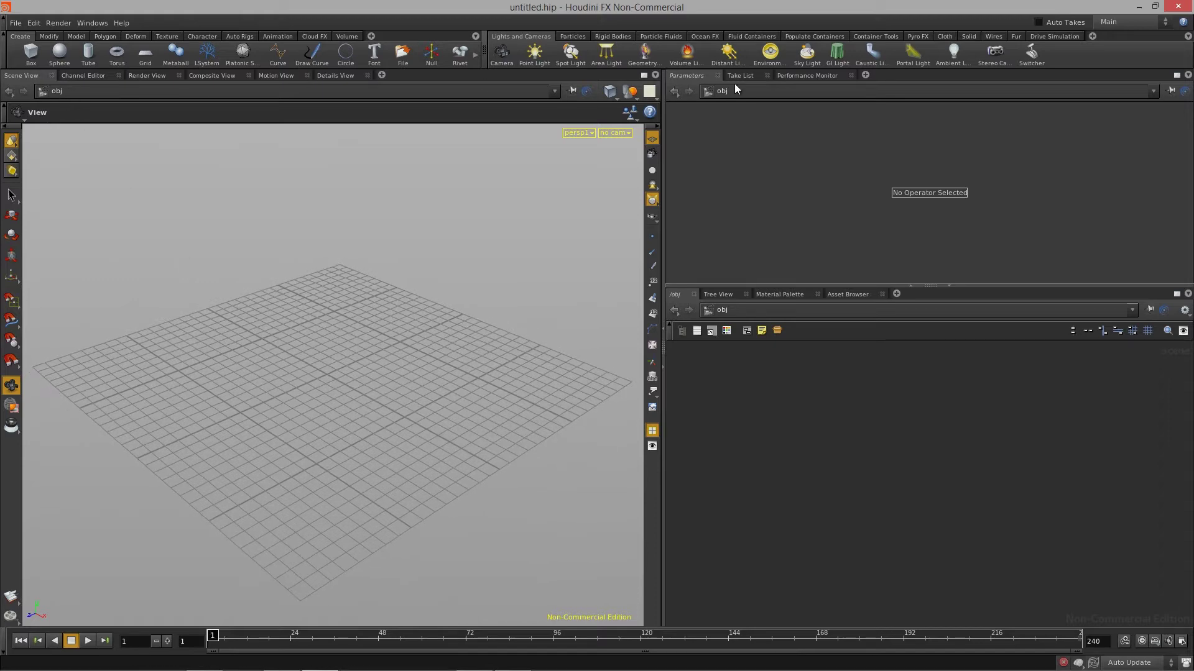
scroll(421, 418, "down", 2)
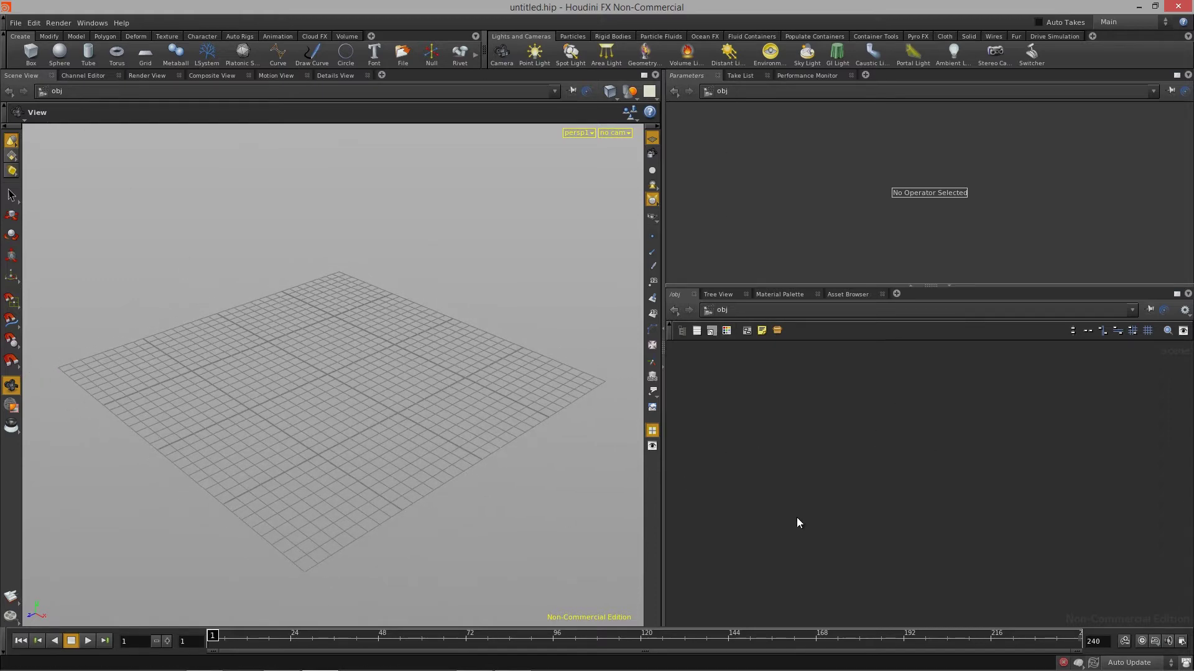
Step: Enlarge the network editor by reducing the height of the parameter pane above it
left_click_drag(990, 286, 992, 270)
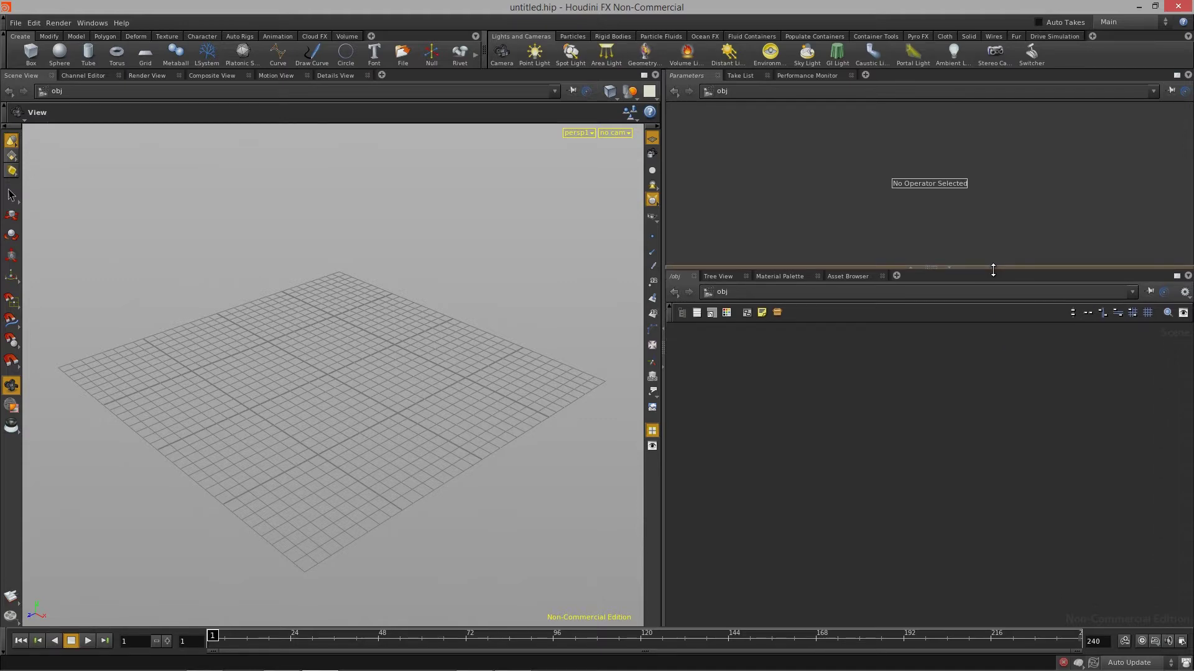
left_click_drag(426, 363, 358, 390)
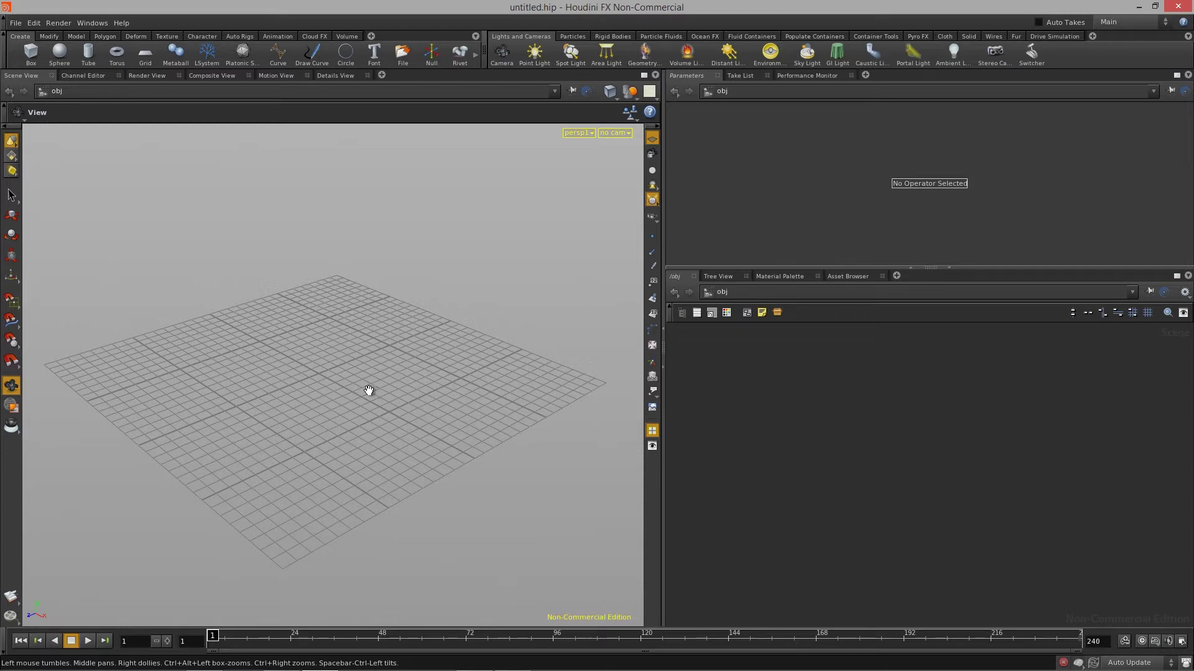
left_click_drag(354, 402, 357, 426)
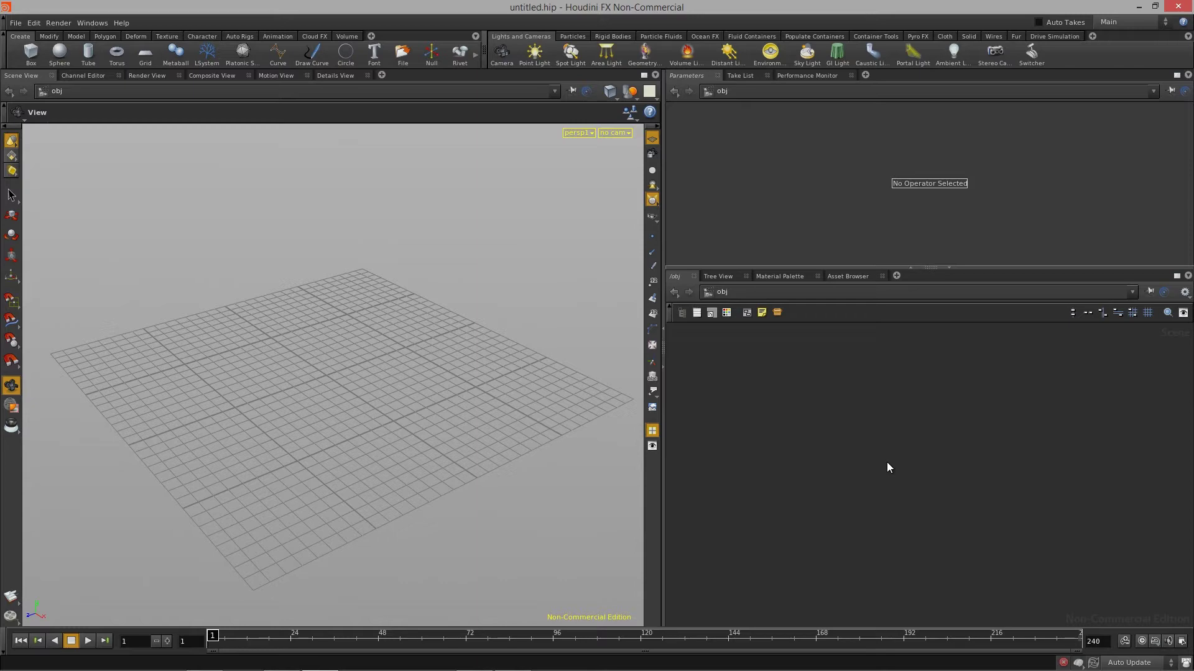
Step: Add a Geometry object to the obj network and look inside it
key("g")
key("Tab")
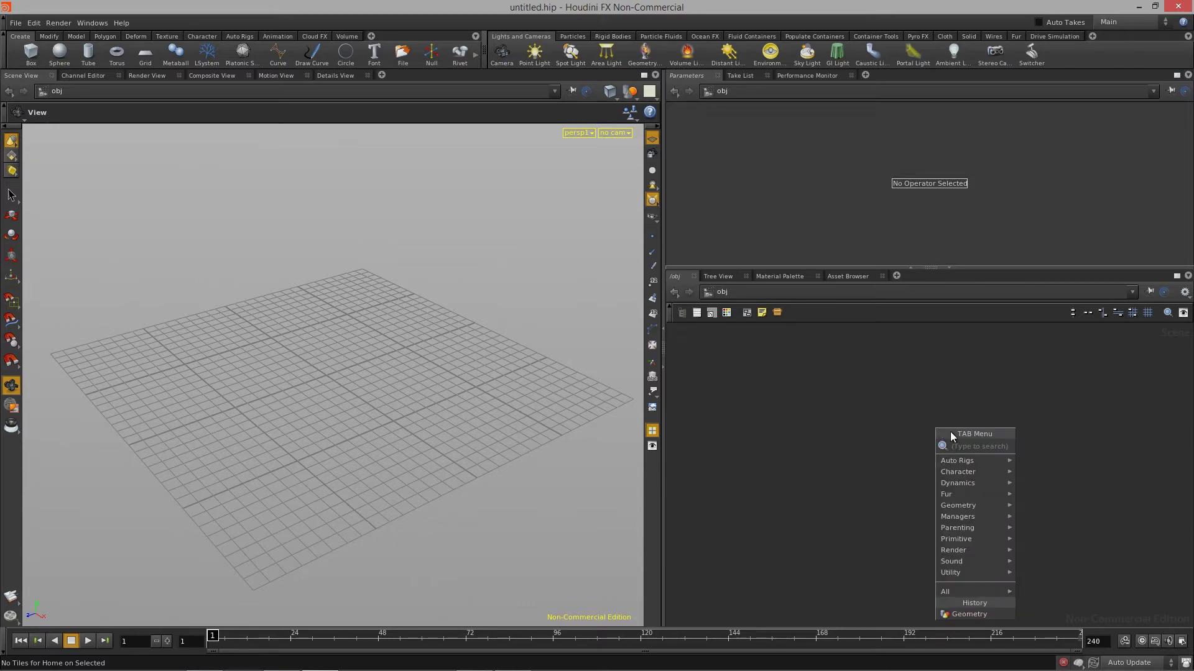
type("geo")
key("Return")
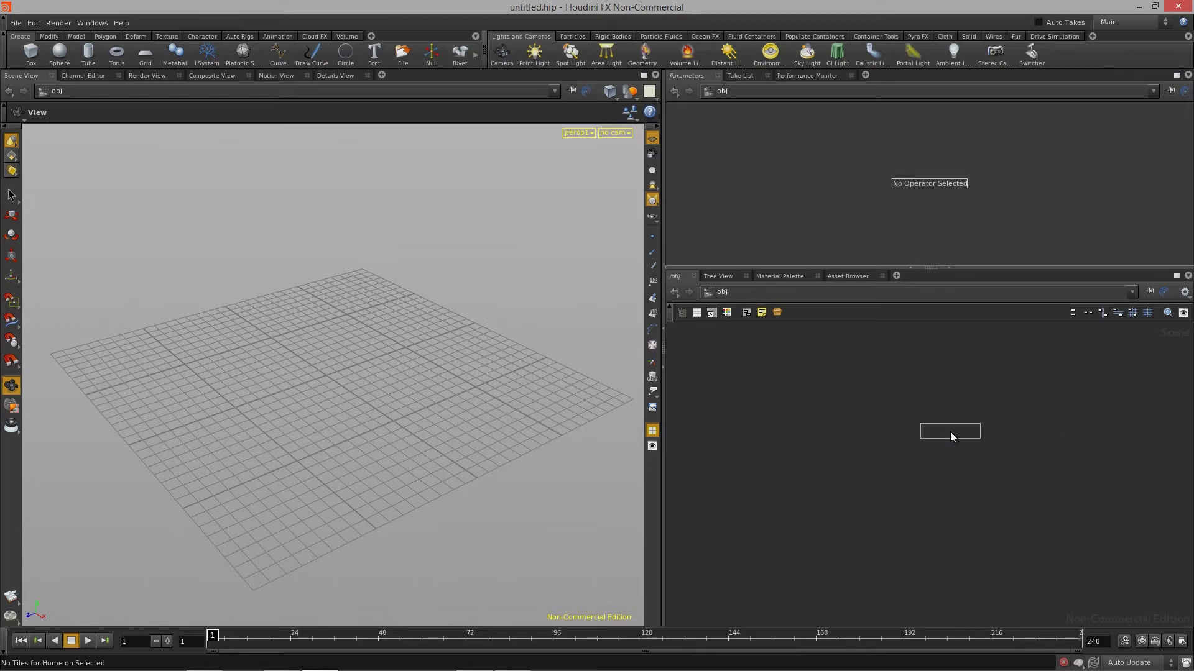
left_click(922, 442)
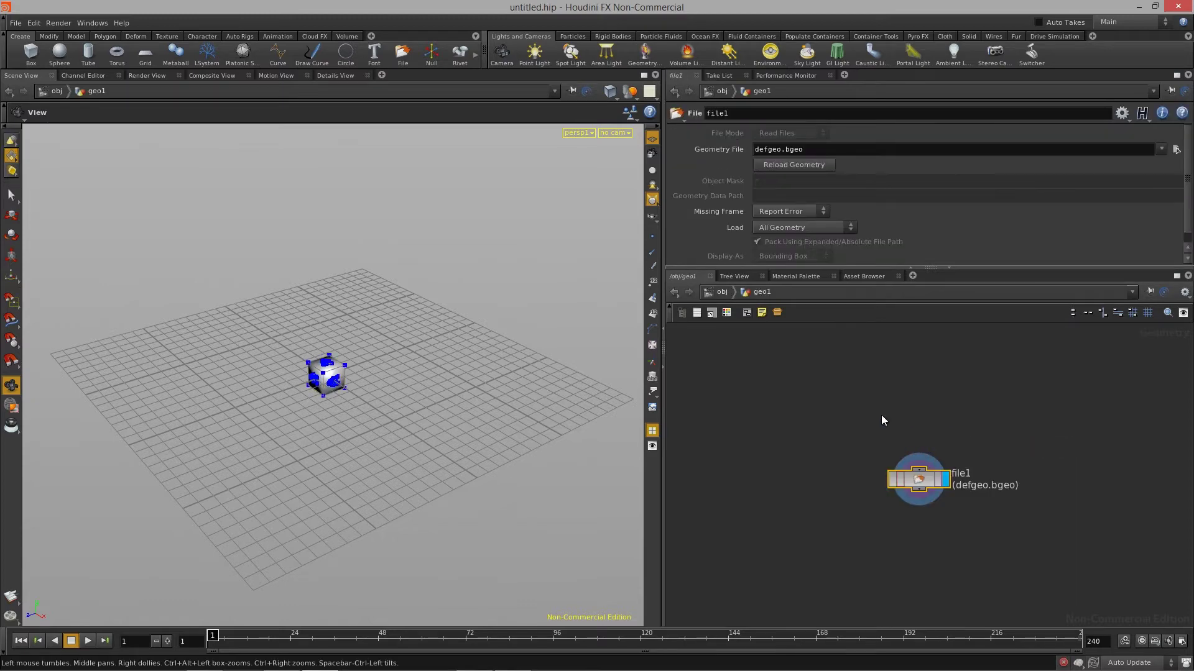
Step: Return to the object level, revisiting the geometry object's contents once before going back up
key("u")
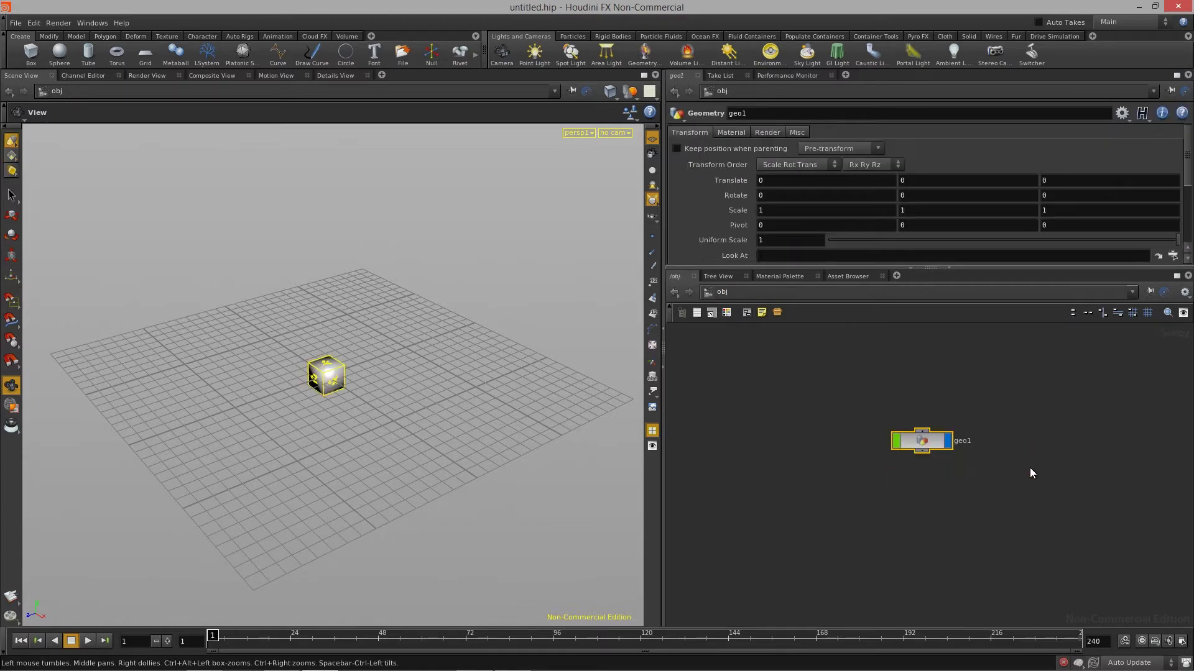
left_click_drag(930, 445, 923, 448)
double_click(919, 441)
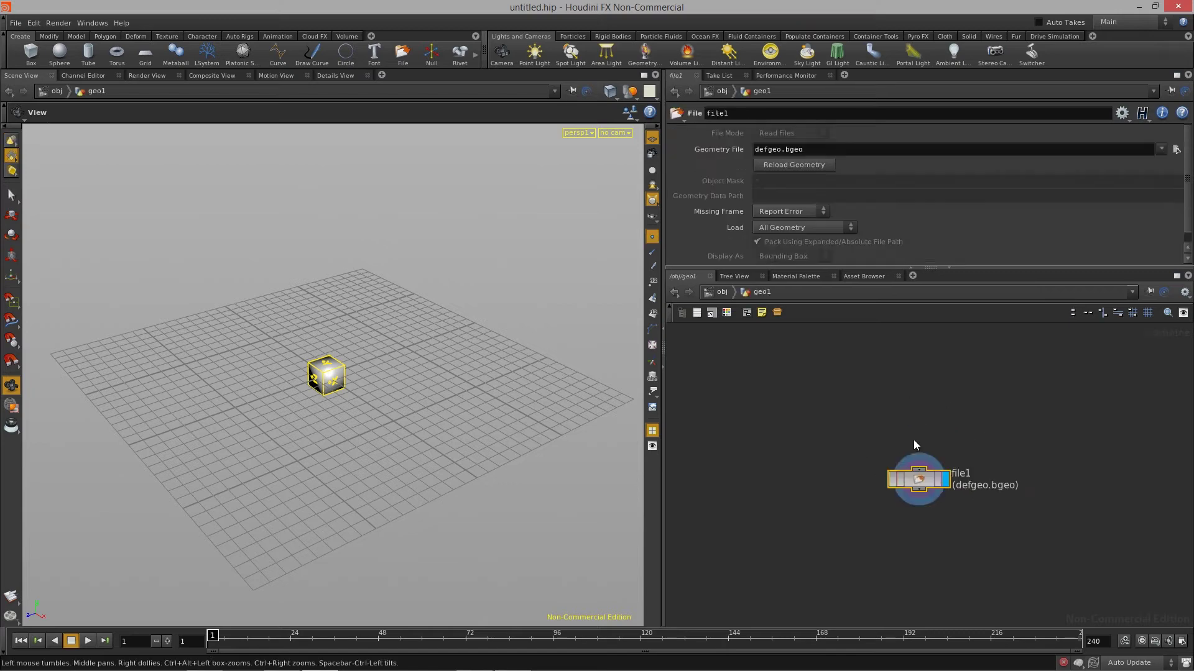
left_click(720, 292)
Step: Reposition the geometry object in the network and rename it SimpleRamp
left_click_drag(856, 433, 886, 446)
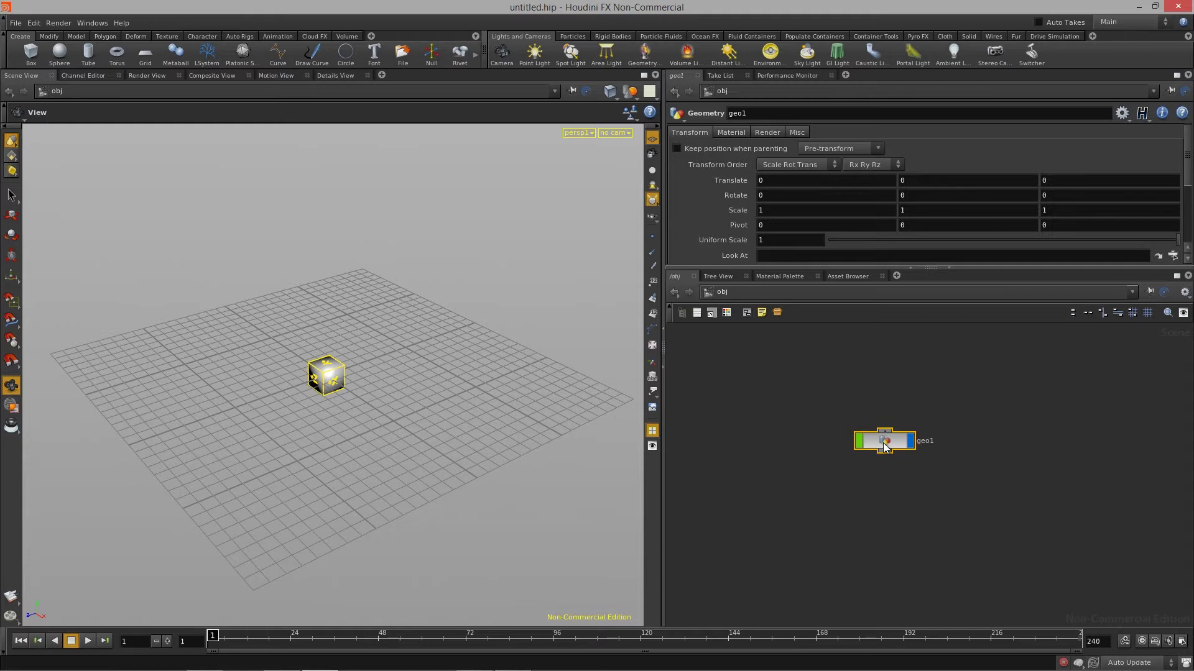
double_click(925, 441)
double_click(926, 441)
key("Return")
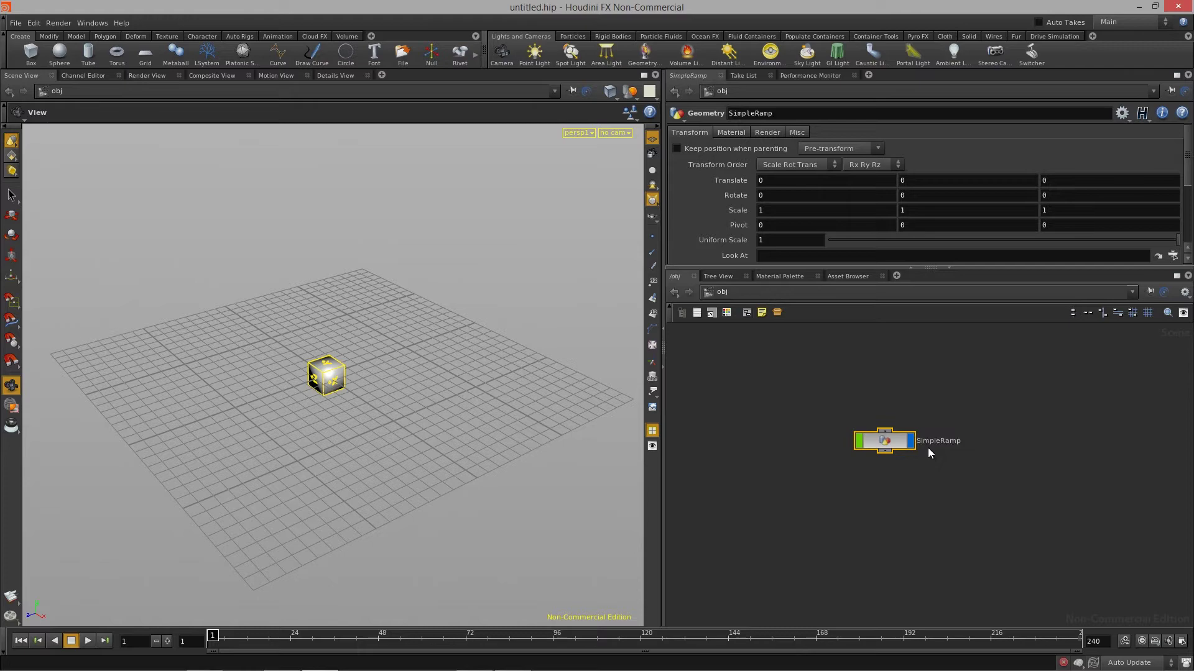
Step: Enter the SimpleRamp object and delete its default file node
double_click(873, 447)
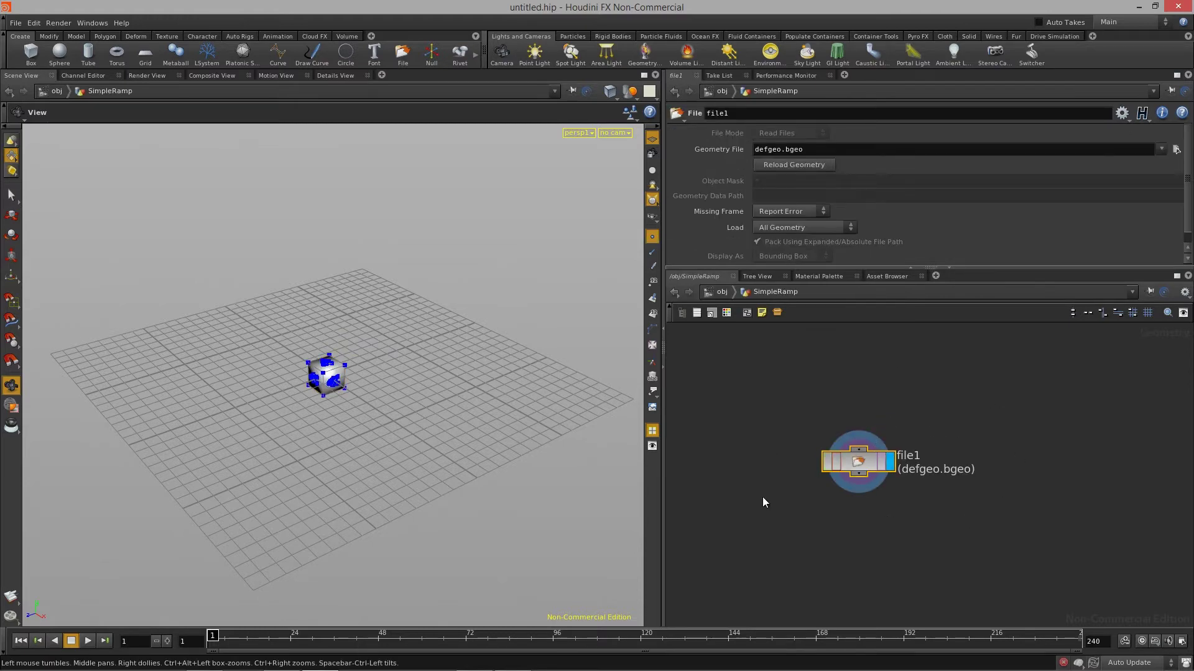
middle_click_drag(934, 422, 981, 395)
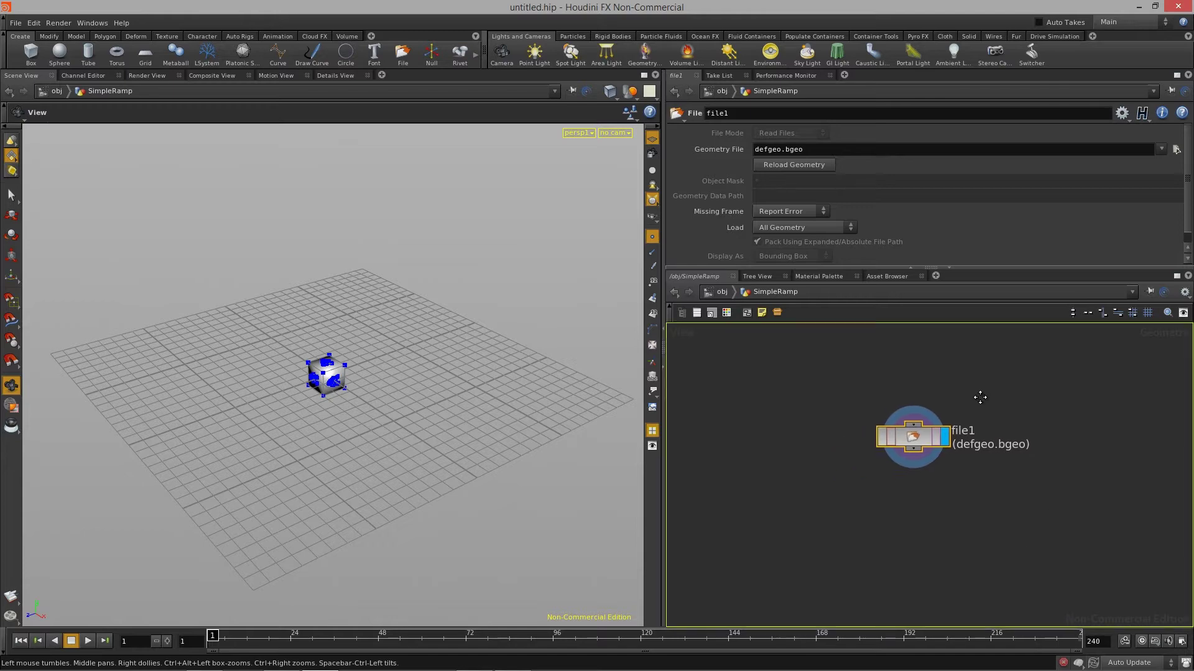
left_click(897, 518)
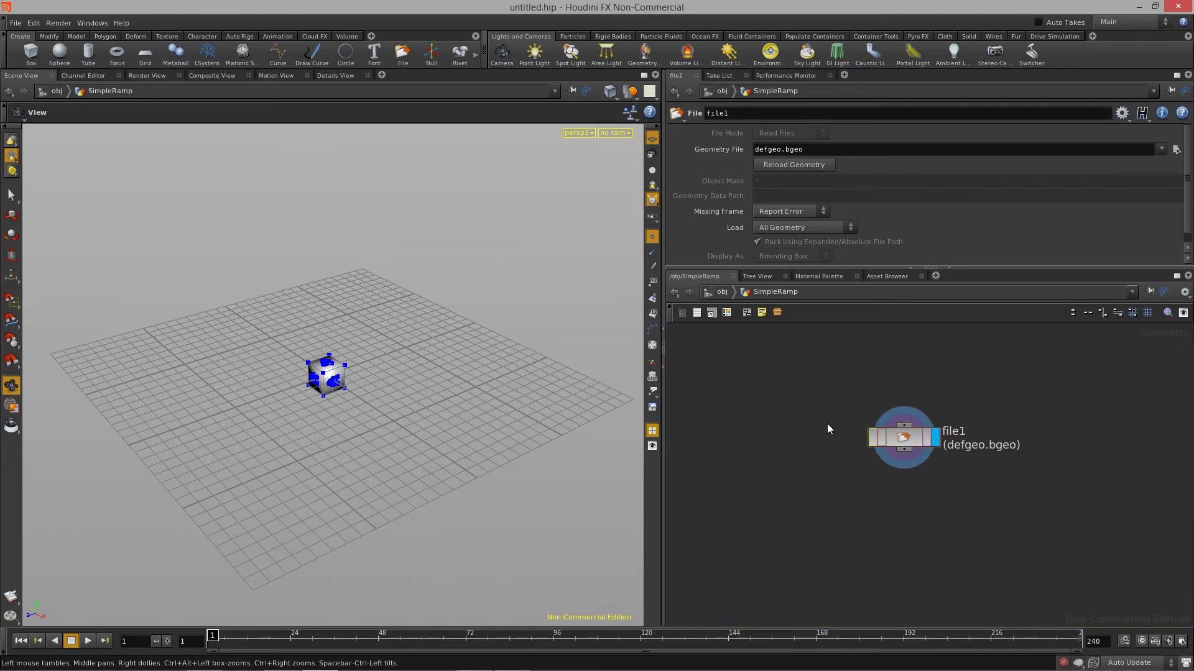
left_click_drag(1054, 512, 1038, 512)
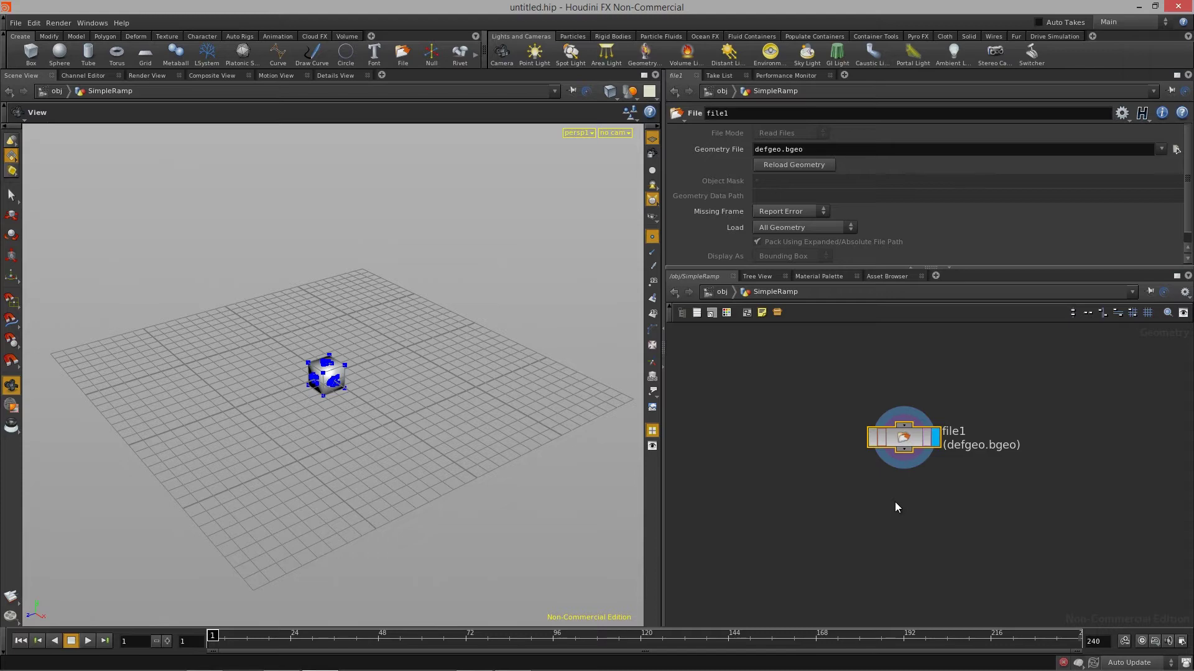
key("Delete")
Step: Add a Circle node to the empty SimpleRamp network
mouse_move(314, 408)
left_mouse_down()
mouse_move(389, 426)
mouse_move(311, 420)
mouse_move(413, 442)
mouse_move(349, 389)
mouse_move(404, 419)
mouse_move(323, 401)
left_mouse_up()
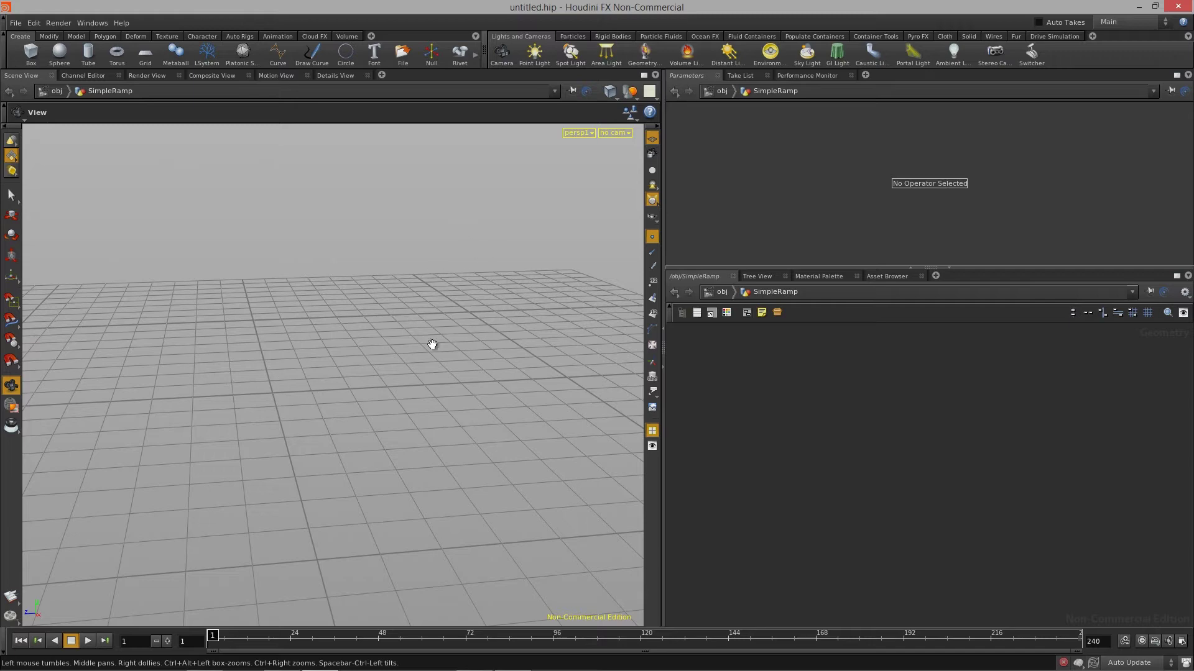
left_click_drag(302, 413, 647, 464)
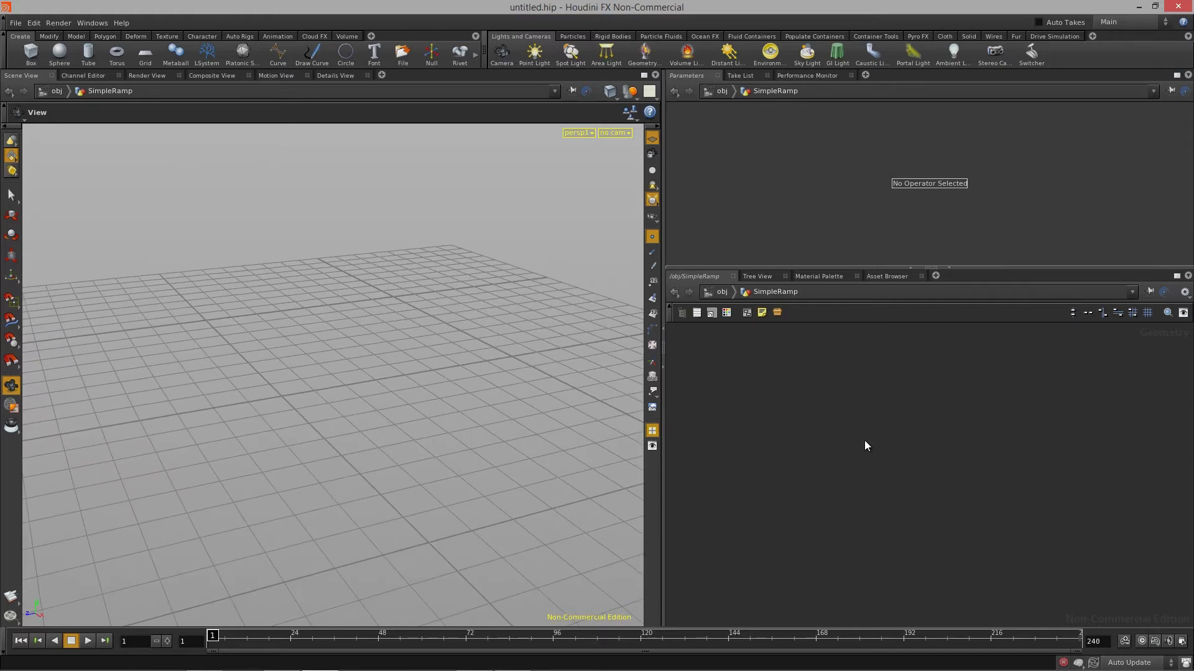
key("Tab")
type("cir")
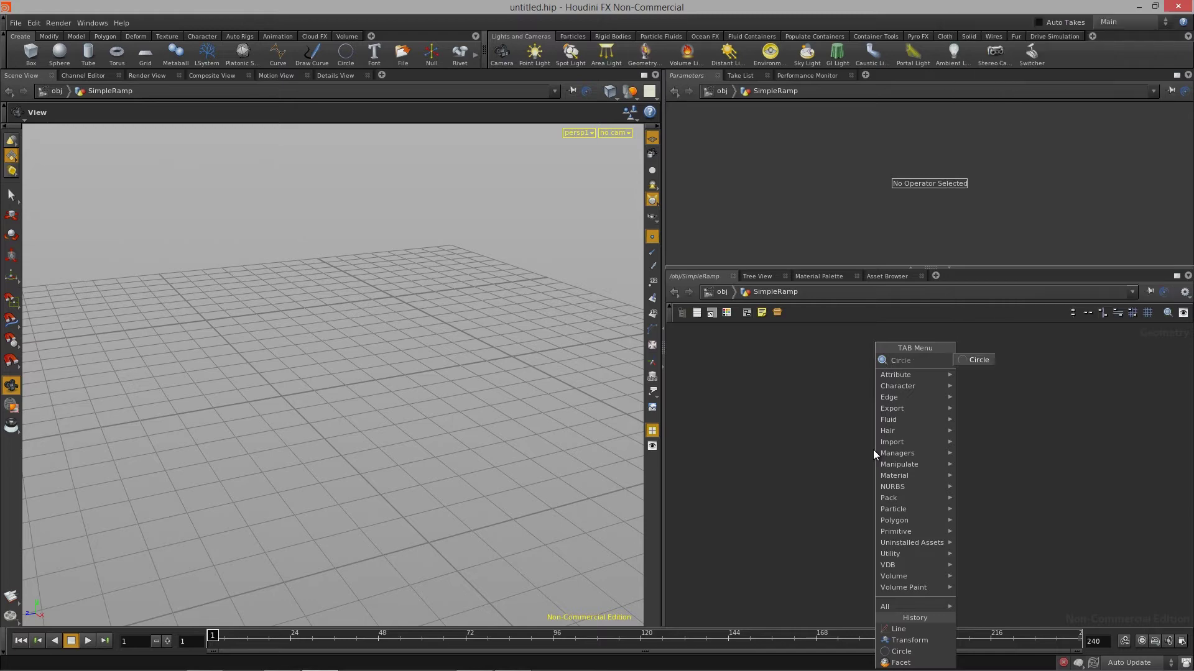
key("Return")
left_click(862, 417)
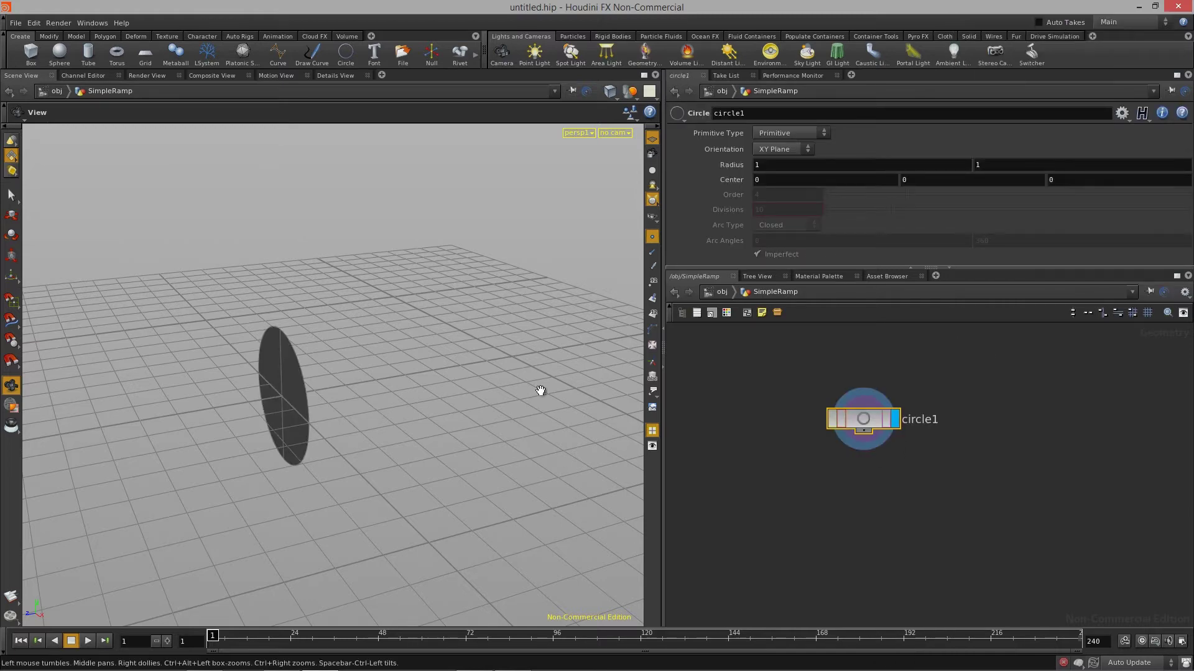
Step: Set the circle's orientation to YZ Plane
left_click_drag(381, 388, 391, 387)
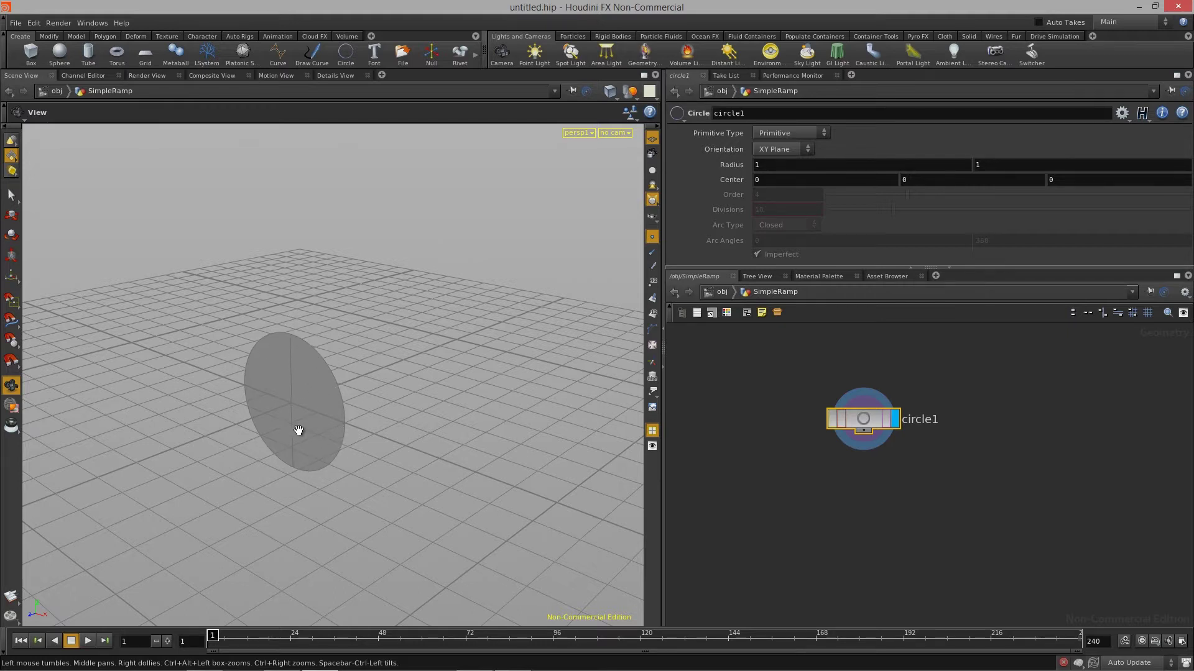
left_click_drag(394, 426, 501, 411)
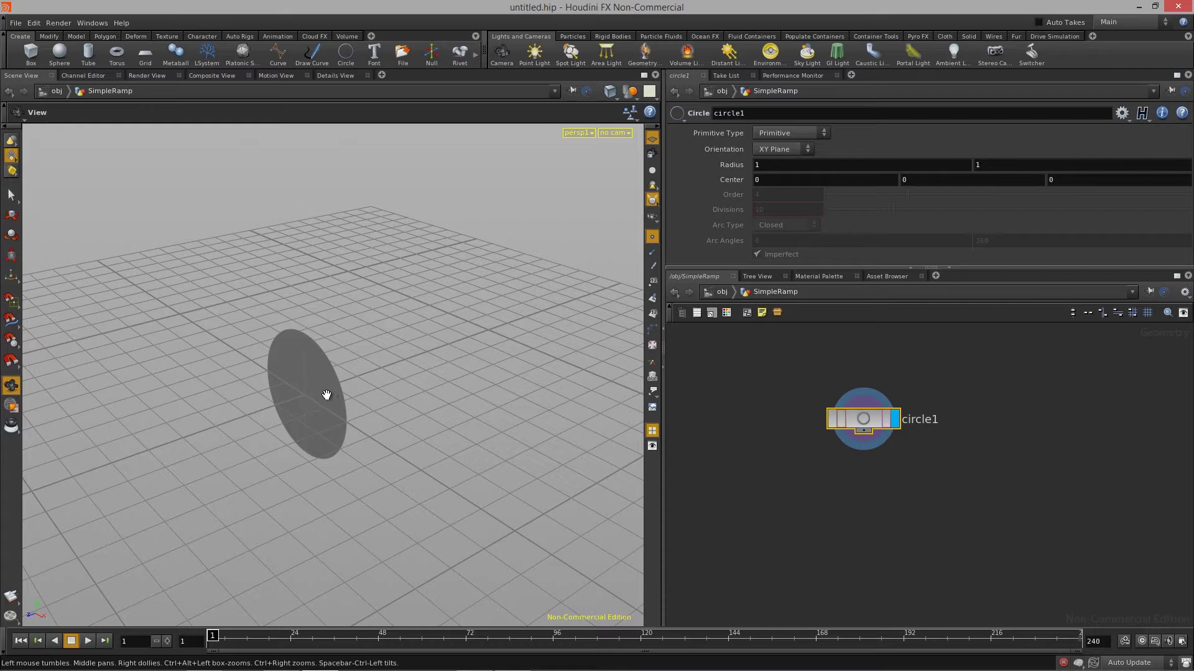
middle_click_drag(850, 477, 873, 468)
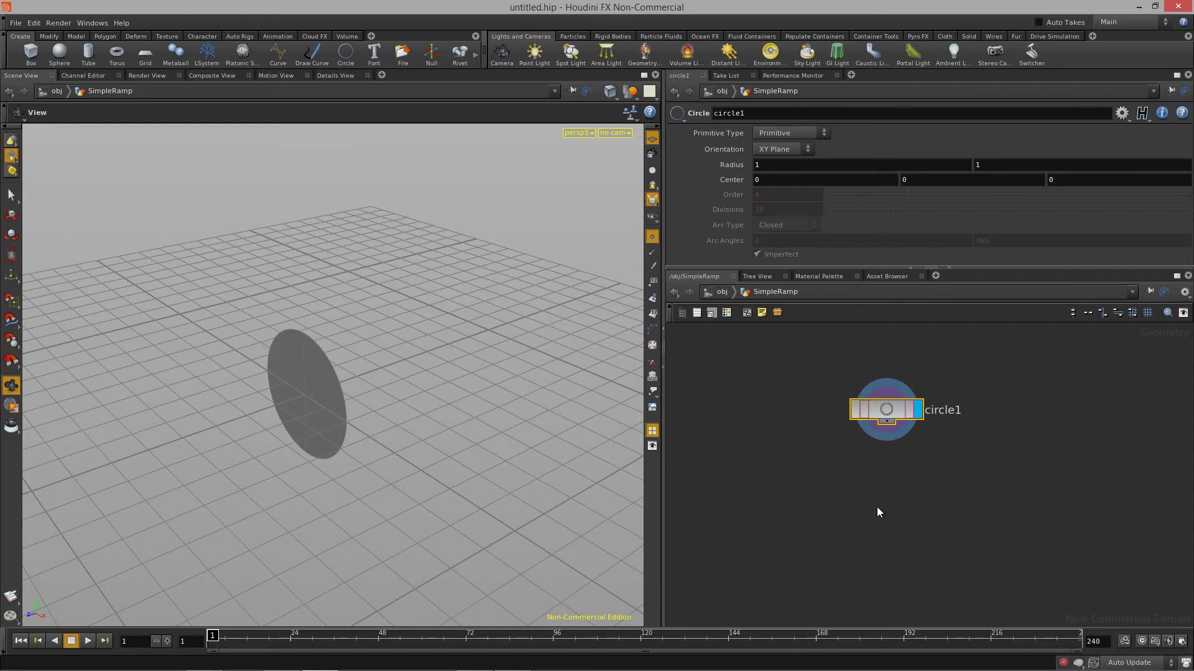
left_click_drag(336, 427, 174, 466)
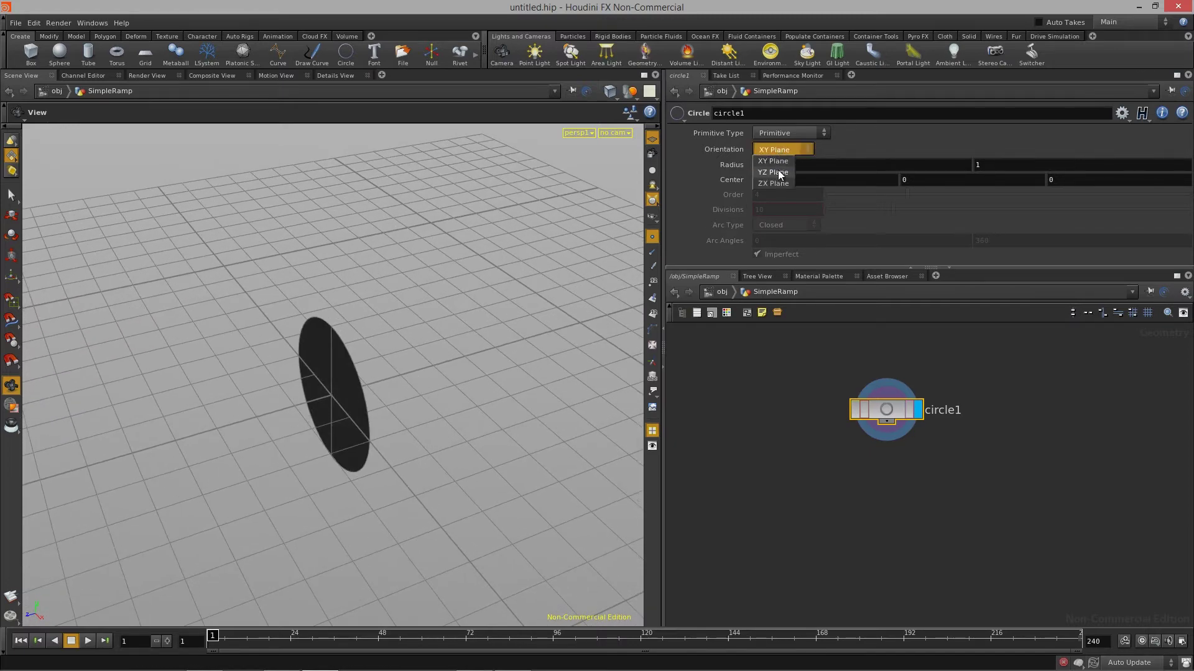
left_click(773, 172)
mouse_move(360, 379)
left_mouse_down()
mouse_move(298, 360)
mouse_move(381, 377)
left_mouse_up()
Step: Set the circle's primitive type to Polygon
left_click(806, 133)
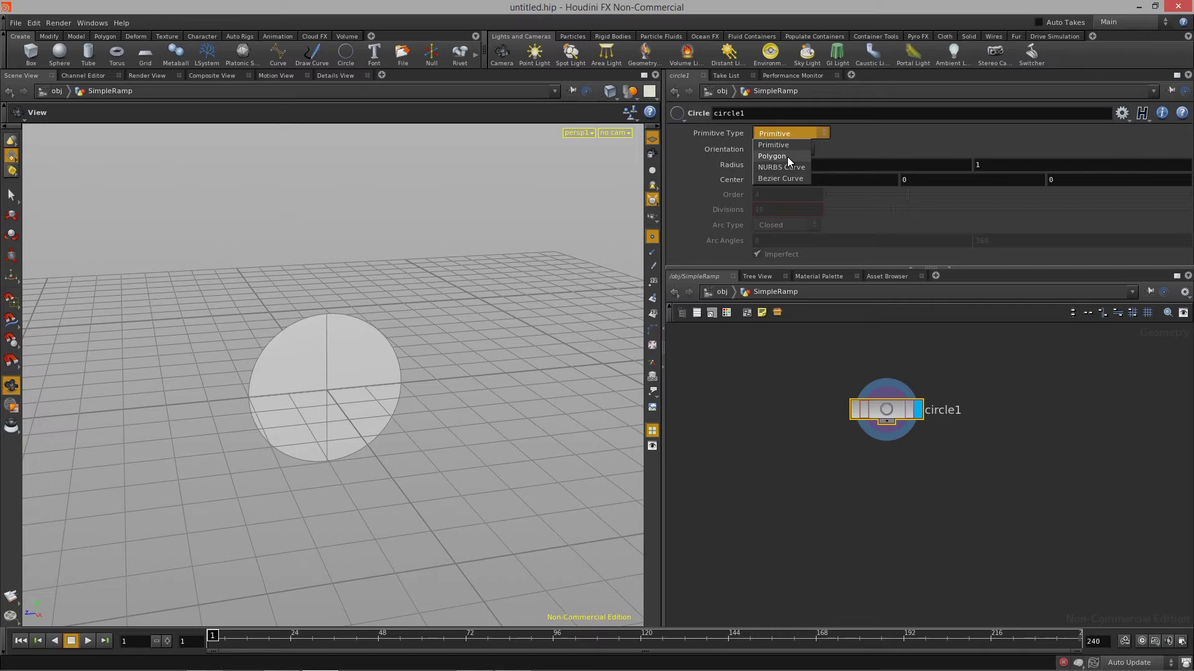
left_click(787, 157)
left_click_drag(530, 400, 323, 413)
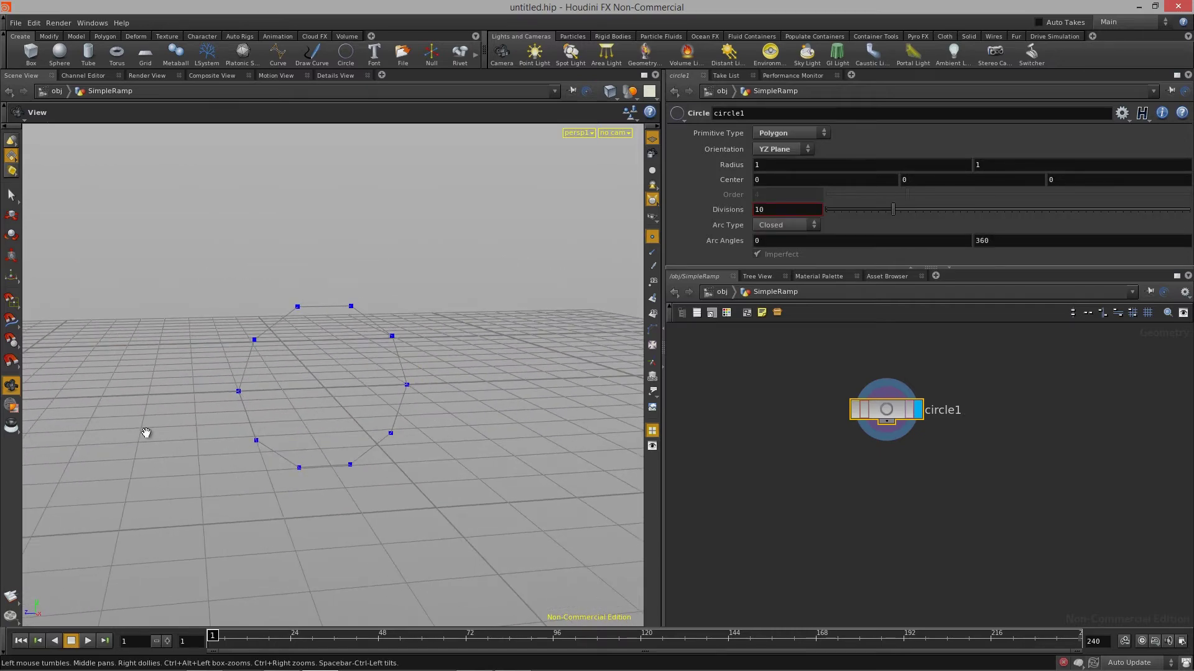
left_click(798, 136)
left_click(775, 157)
scroll(324, 369, "up", 1)
left_click_drag(325, 369, 329, 379)
Step: Change the circle's arc type to Open Arc and set its end angle to 90
left_click(796, 225)
left_click(781, 239)
left_click_drag(411, 371, 384, 385)
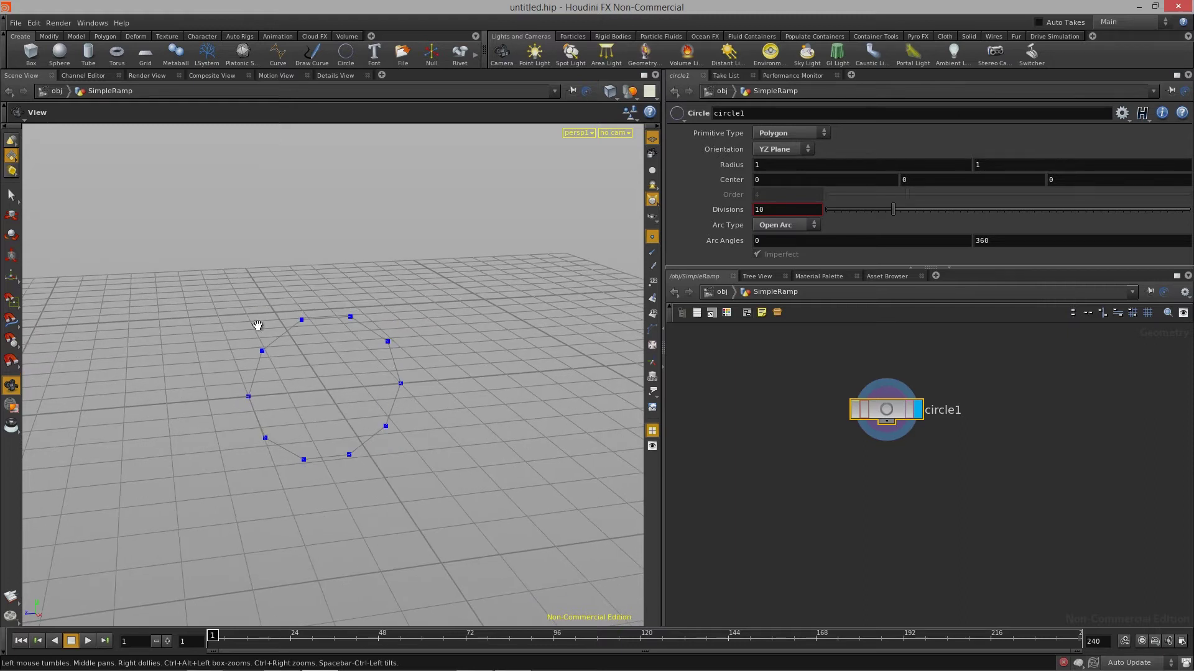
left_click(997, 239)
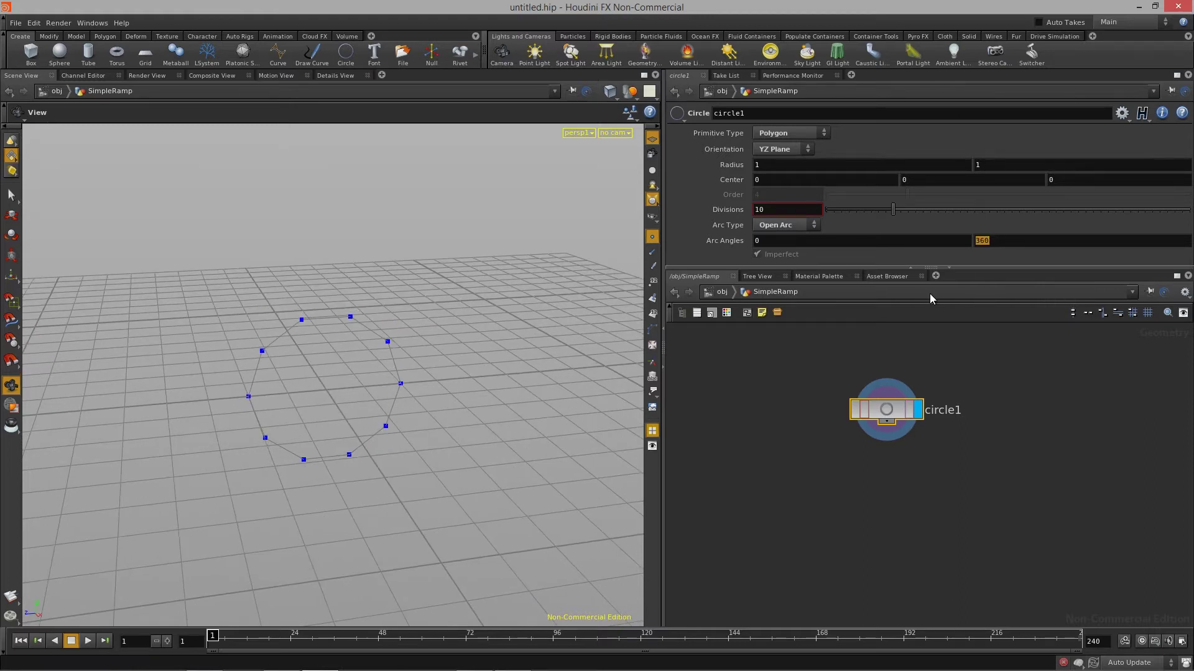
left_click(1011, 242)
double_click(1011, 243)
key("Return")
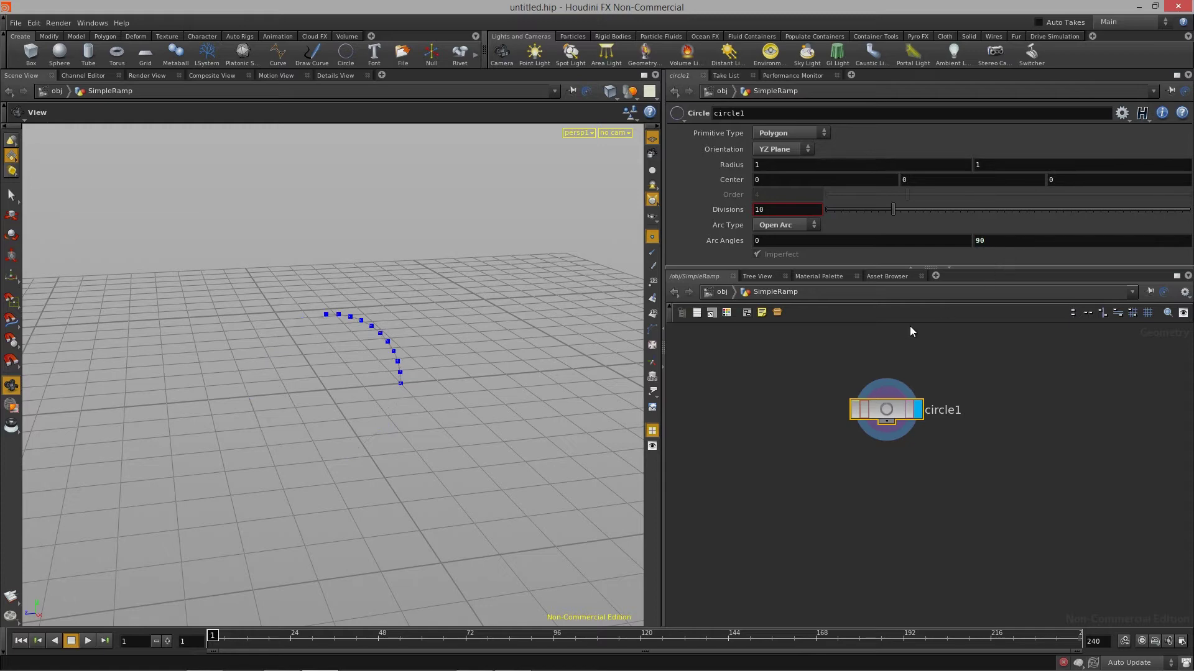
Step: Try out other end angles for the open arc and restore it to 90
left_click_drag(455, 447, 293, 264)
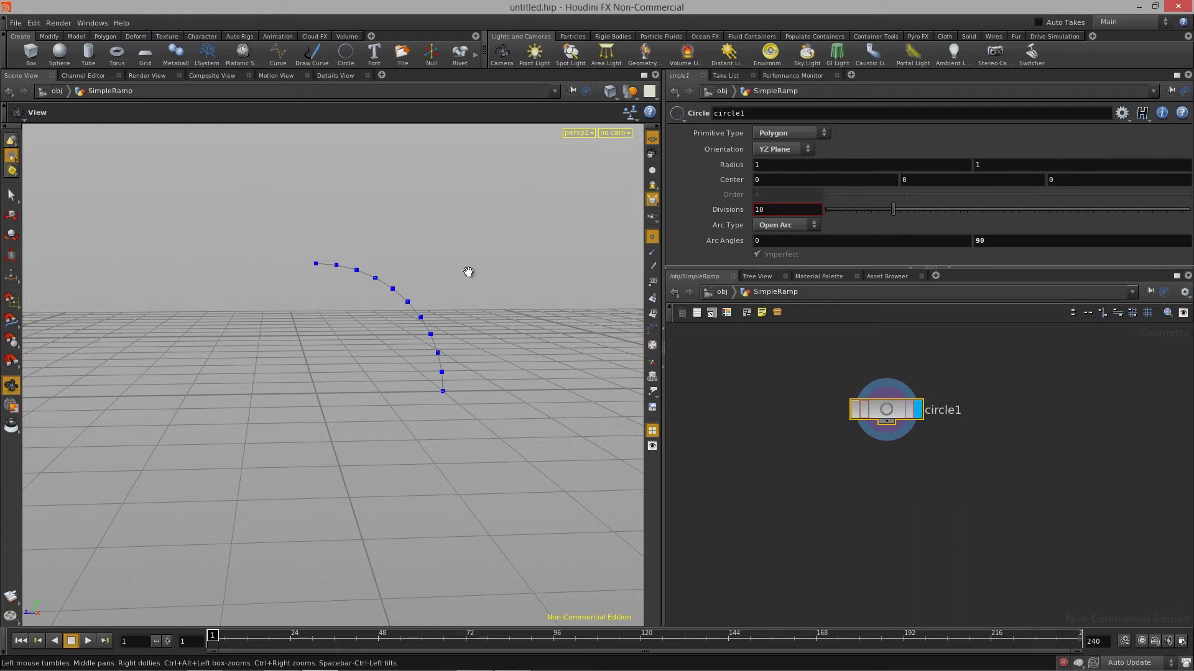
middle_click_drag(992, 237, 753, 268)
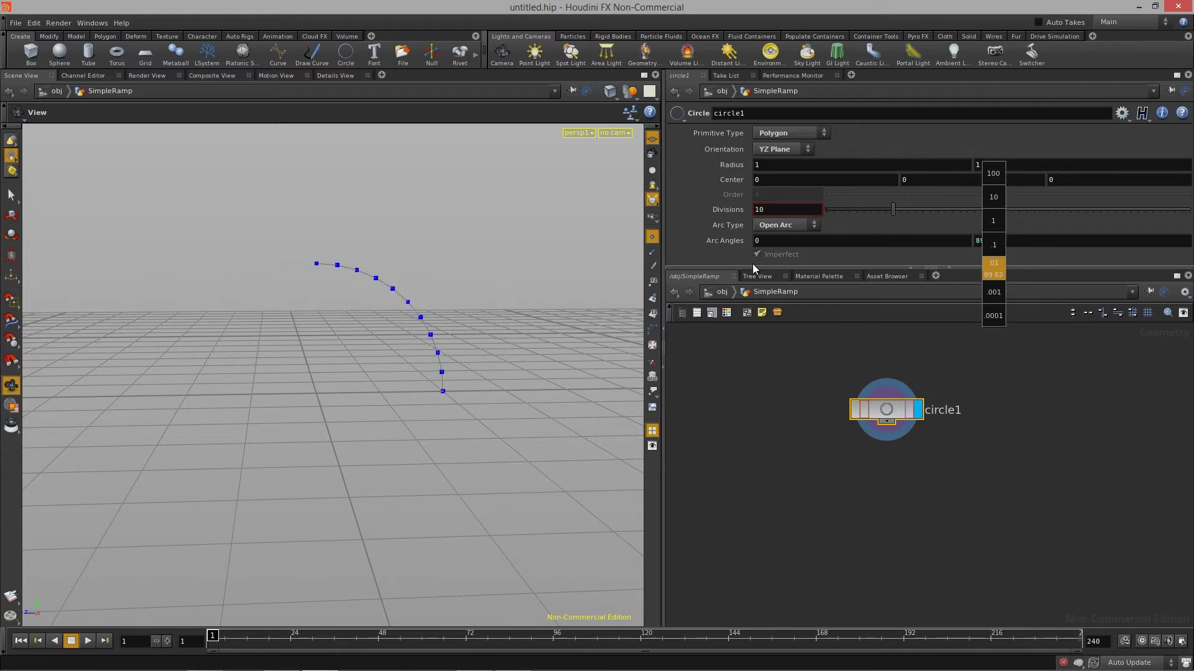
middle_click_drag(1007, 241, 924, 222)
key("ctrl+z")
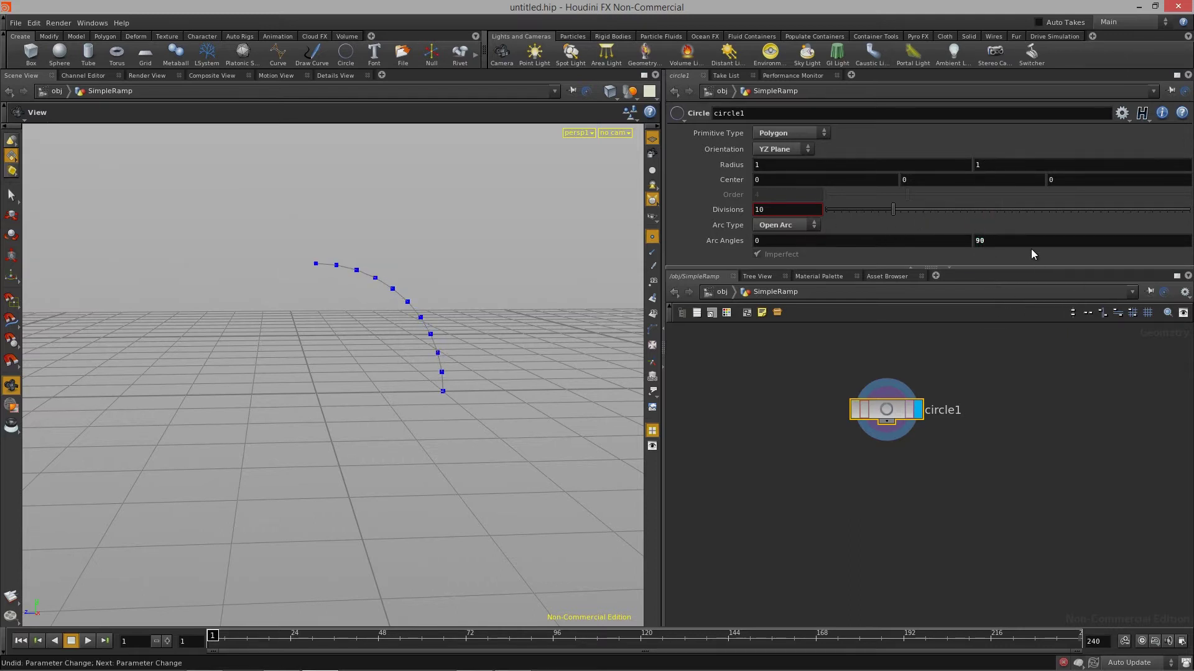
left_click_drag(348, 352, 301, 278)
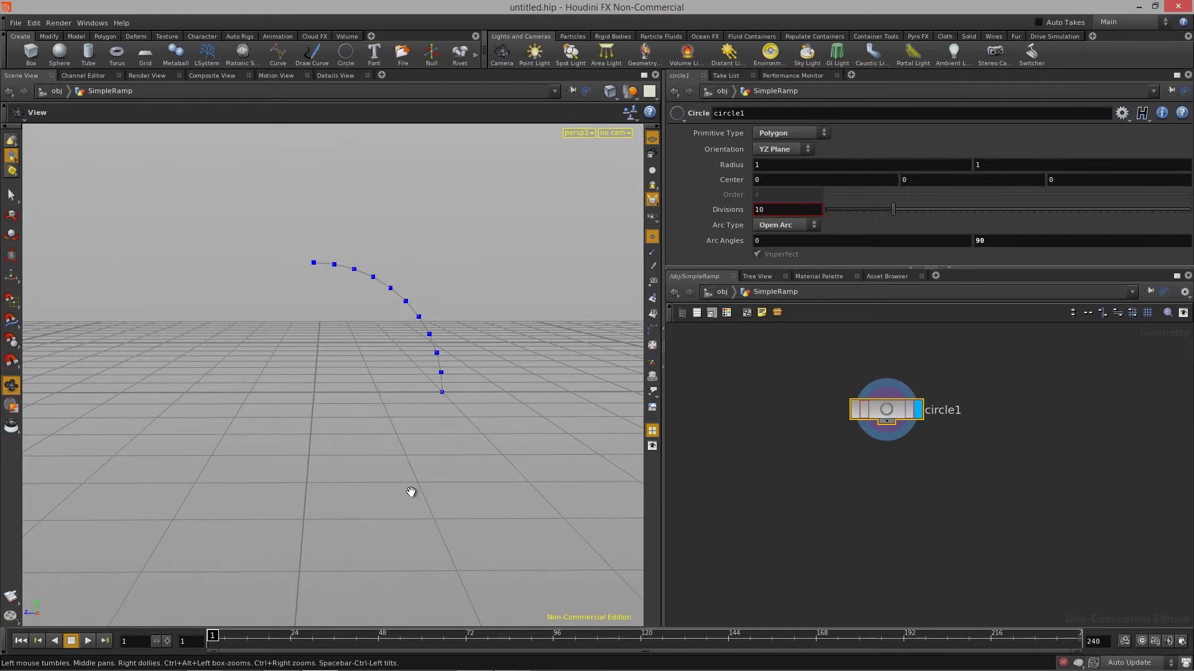
left_click_drag(344, 421, 429, 428)
left_click_drag(416, 425, 410, 426)
middle_click_drag(411, 427, 362, 426)
middle_click_drag(995, 241, 1023, 222)
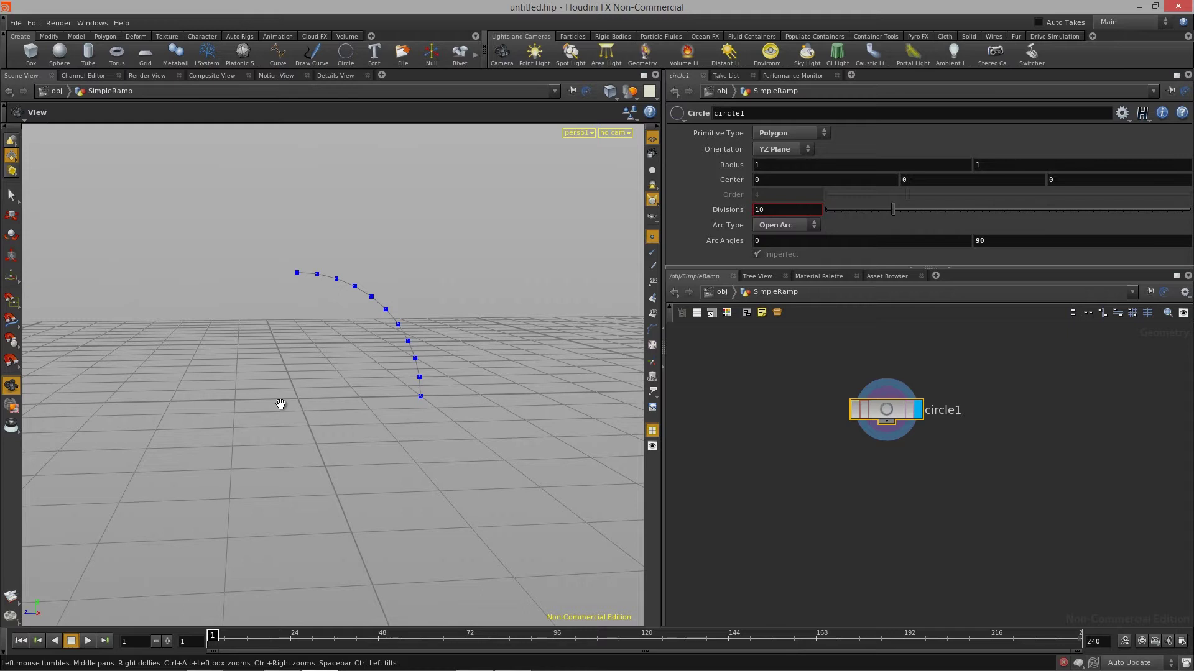
left_click_drag(301, 401, 288, 402)
mouse_move(985, 240)
middle_mouse_down()
mouse_move(983, 223)
mouse_move(999, 226)
middle_mouse_up()
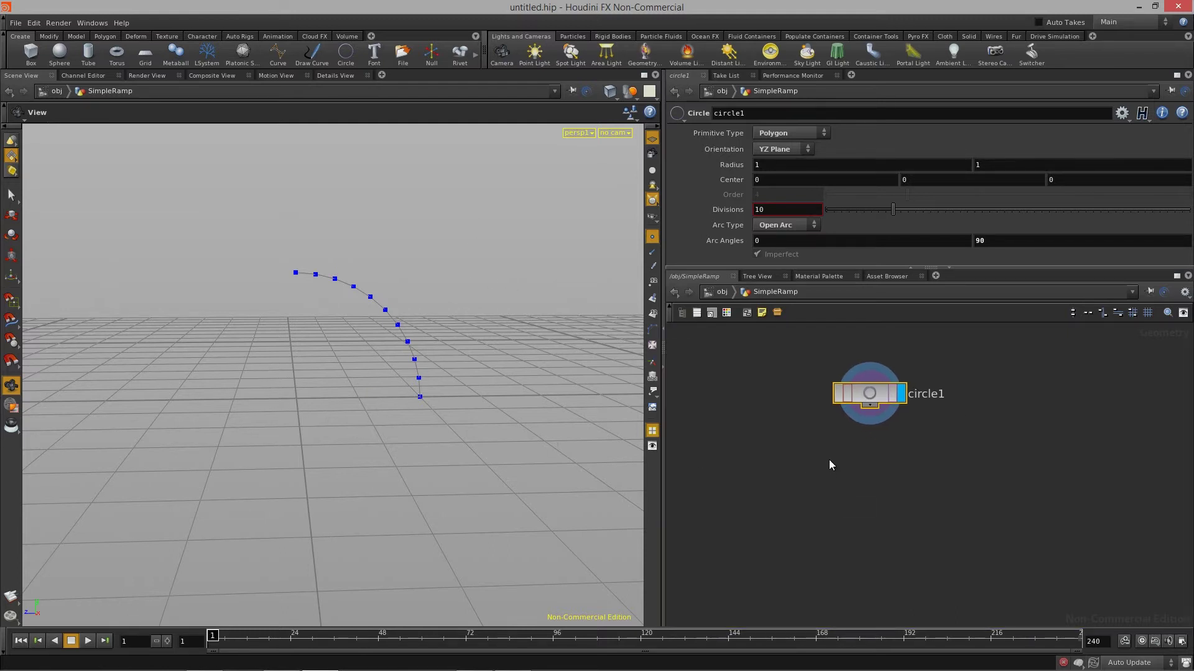
Step: Add a Transform node below the circle node, connect it to the circle's output and display its result
key("Tab")
type("tr")
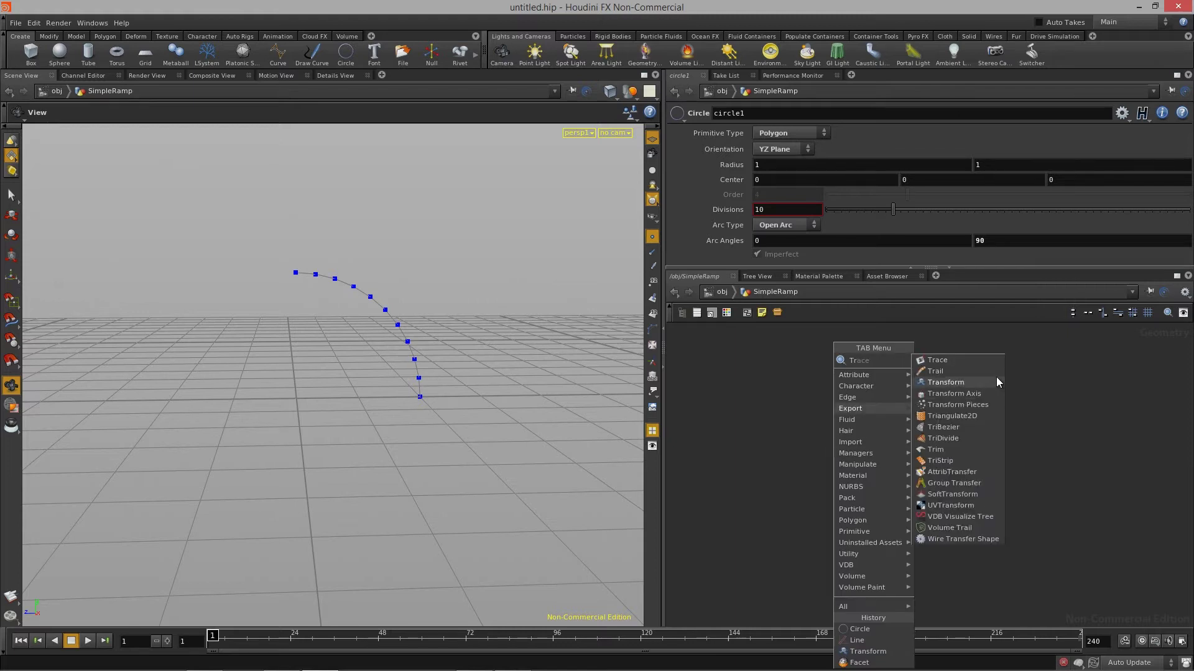
left_click(988, 381)
left_click(874, 459)
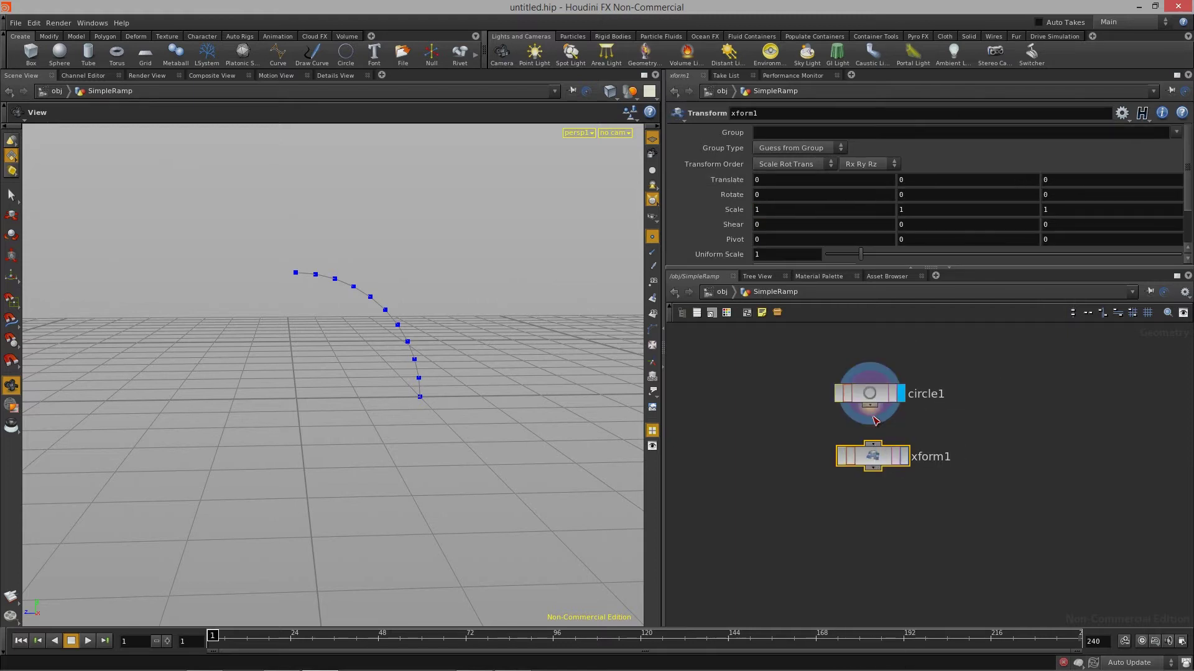
key("l")
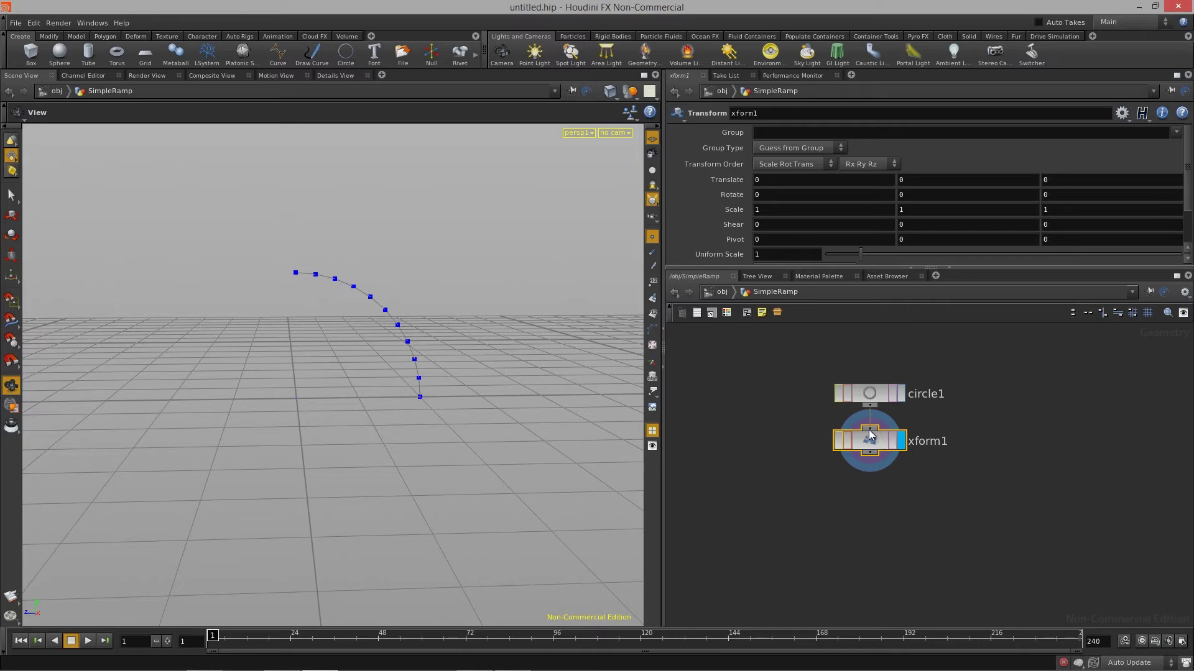
Step: Rotate the arc -90 degrees about the X axis in the Transform node
left_click(774, 196)
type("-90")
key("Return")
left_click_drag(432, 427, 400, 392)
Step: Try out different end angles for the circle's open arc, bringing the end angle to 62.5
left_click(864, 395)
middle_click_drag(995, 243, 927, 271)
left_click_drag(461, 421, 296, 456)
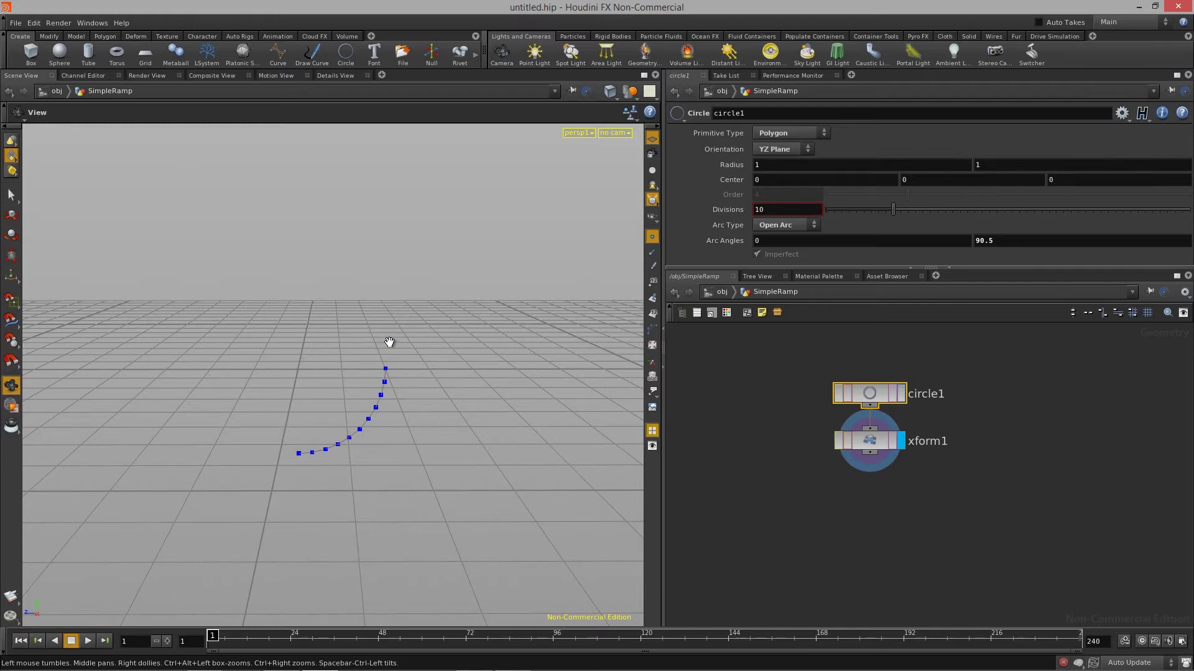
middle_click_drag(982, 243, 984, 233)
middle_click_drag(1055, 225, 816, 235)
left_click_drag(474, 469, 209, 357)
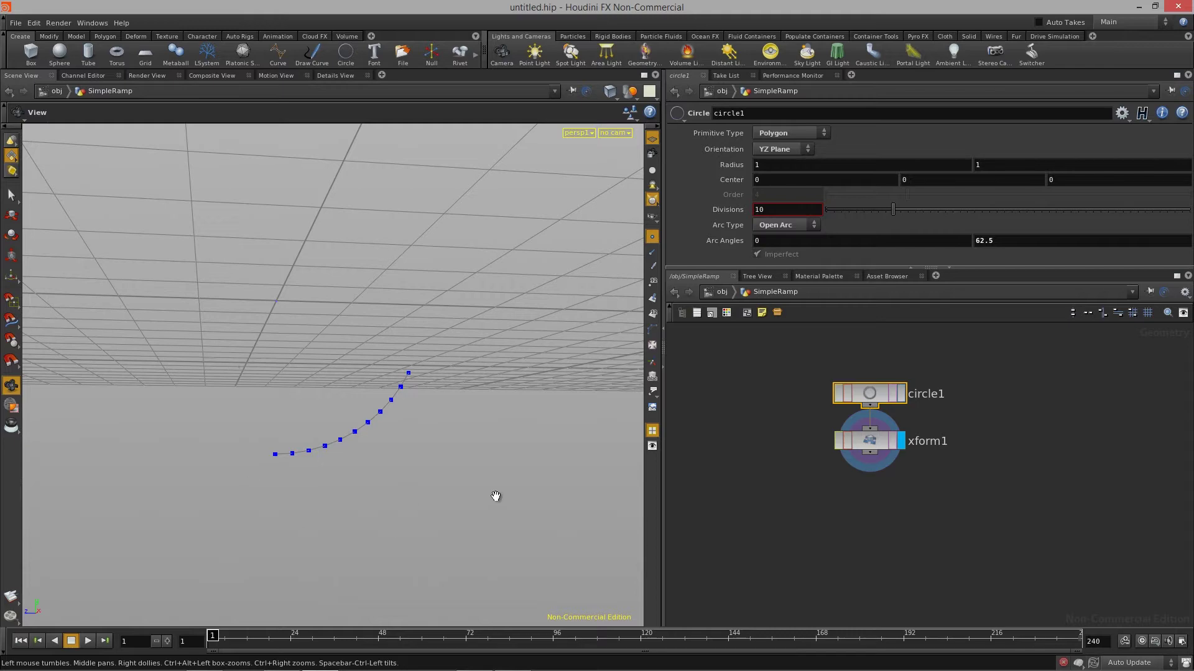
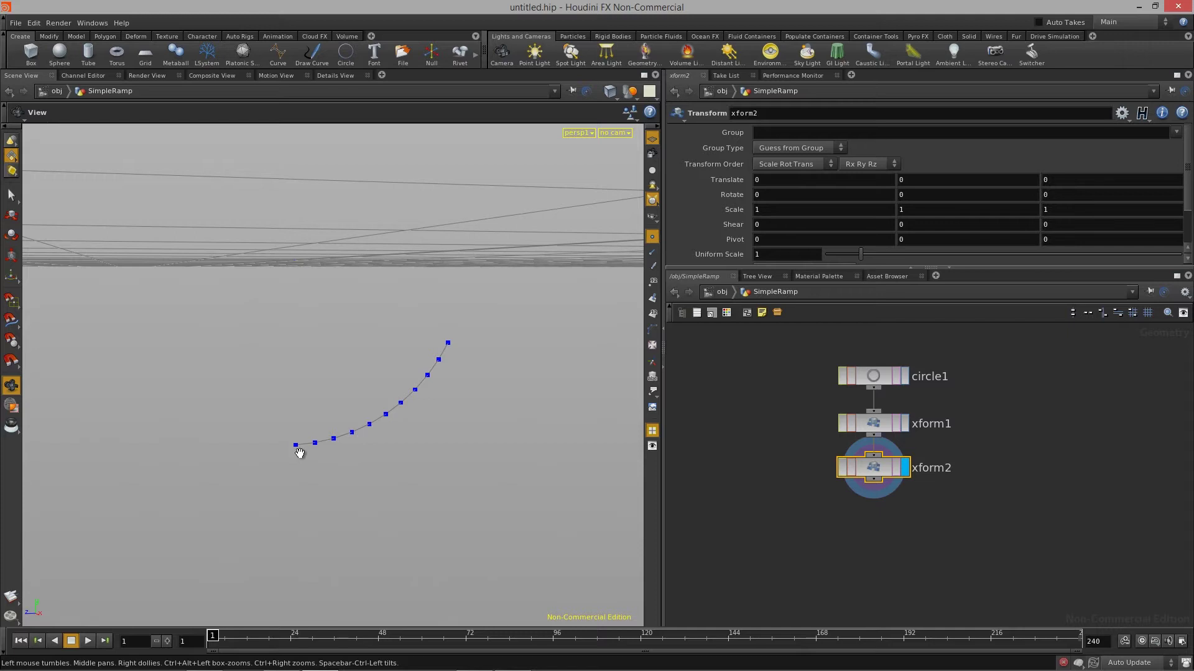
Step: Set the Y translation of the xform2 node to the expression $YMIN
left_click_drag(269, 453, 293, 451)
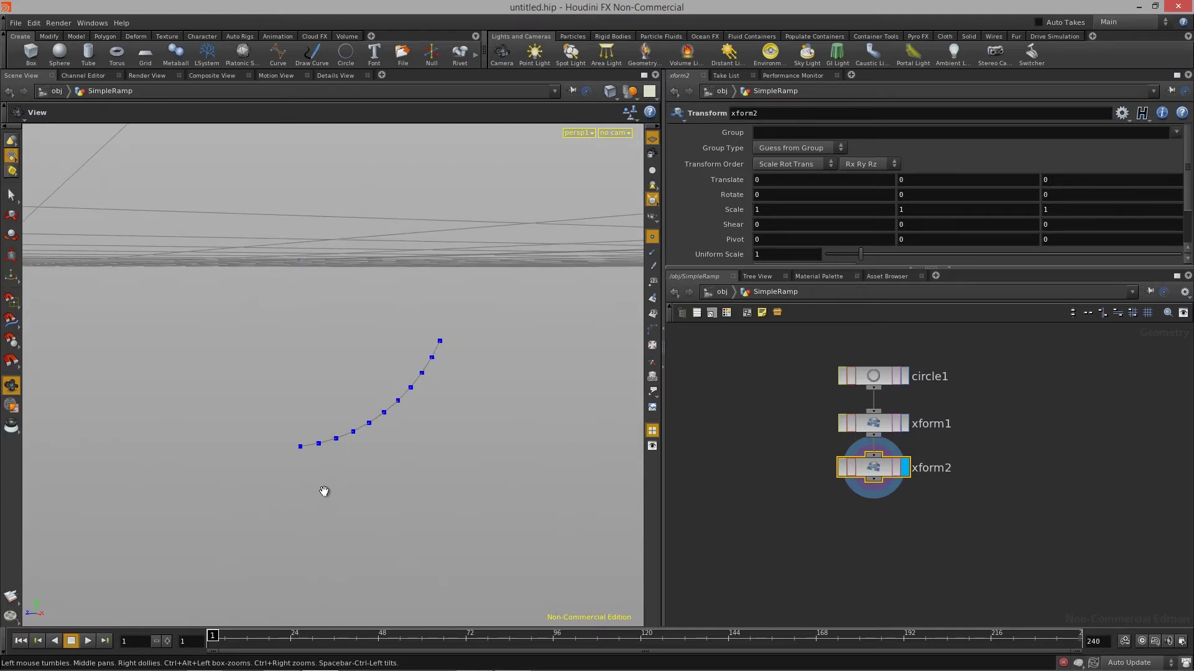
left_click_drag(354, 484, 357, 492)
left_click(928, 179)
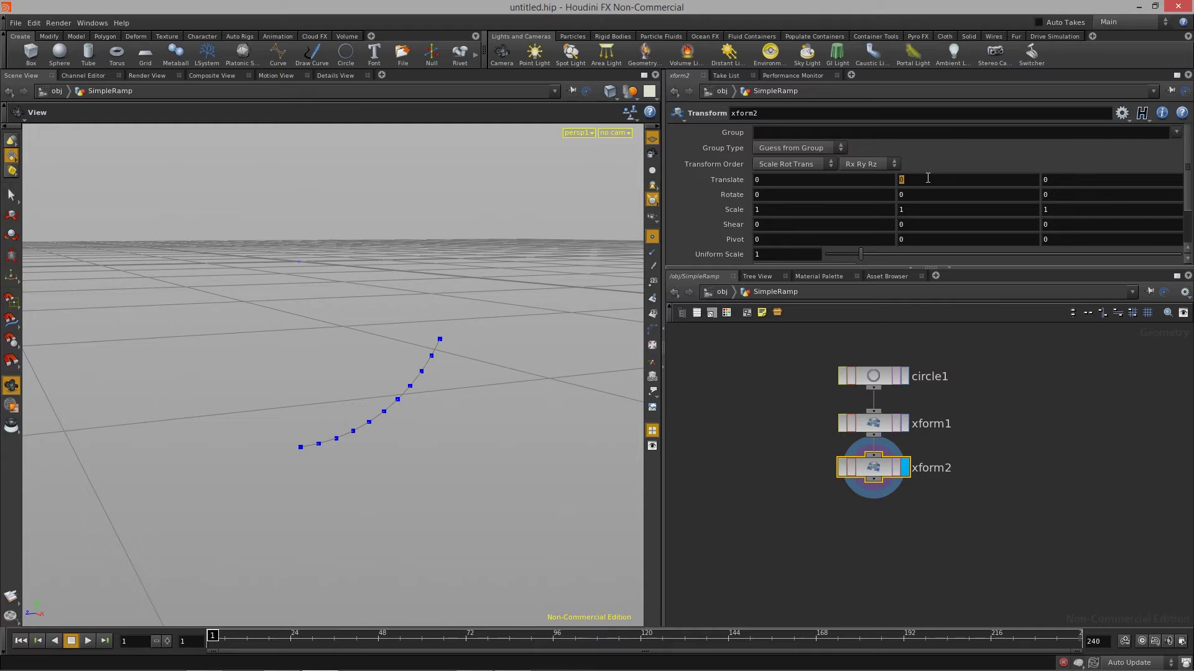
type("$YMIN")
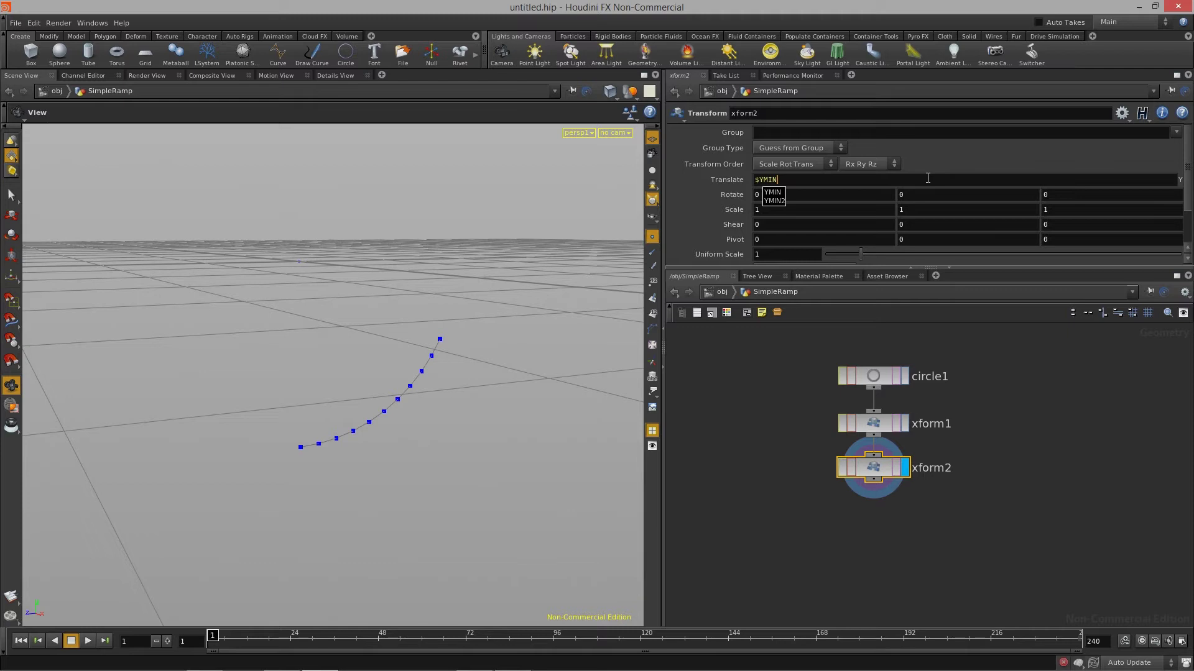
key("Down")
key("Return")
left_click(794, 181)
key("Return")
left_click_drag(412, 418, 357, 530)
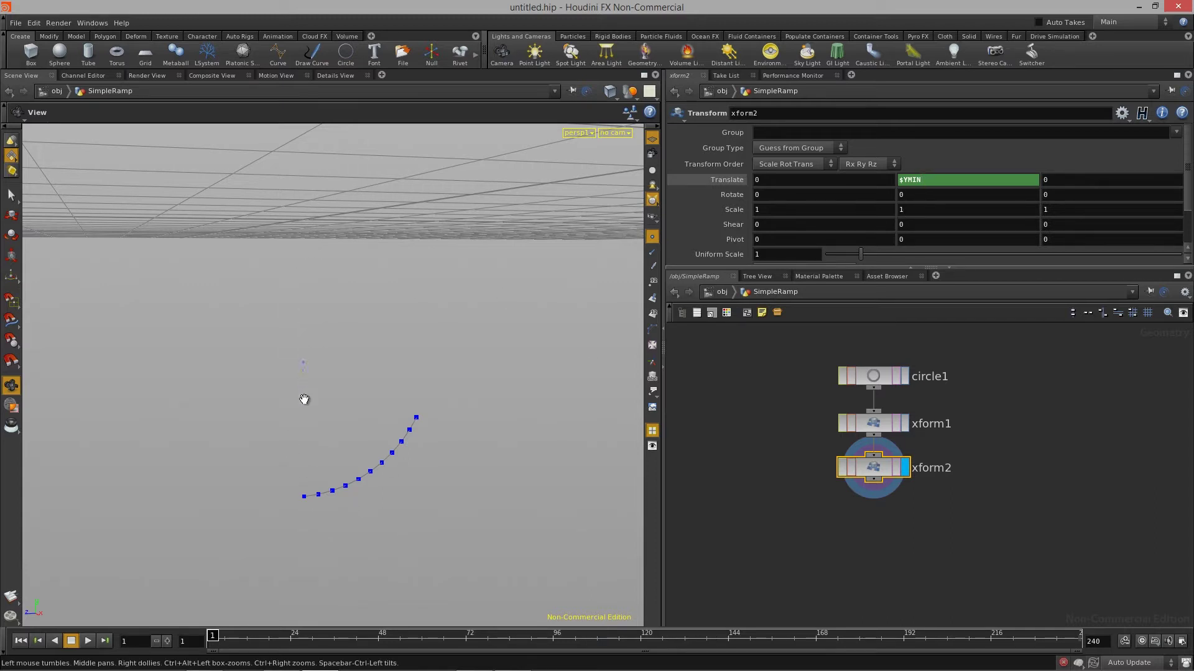
Step: Negate the Y translation expression of xform2 so that it reads -$YMIN
left_click(899, 180)
type("-")
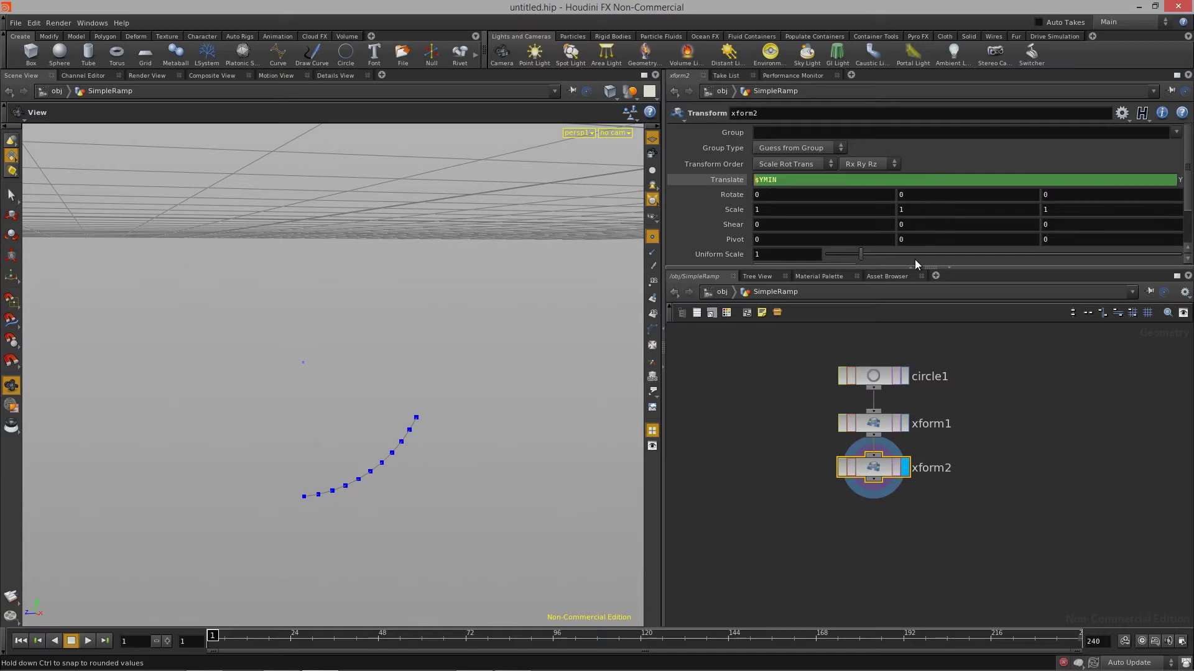
key("Return")
left_click_drag(450, 290, 286, 420)
left_click_drag(390, 421, 442, 389)
Step: Test the ground alignment by varying the end angle of the circle's open arc and return it to 62.5
middle_click_drag(979, 244, 847, 228)
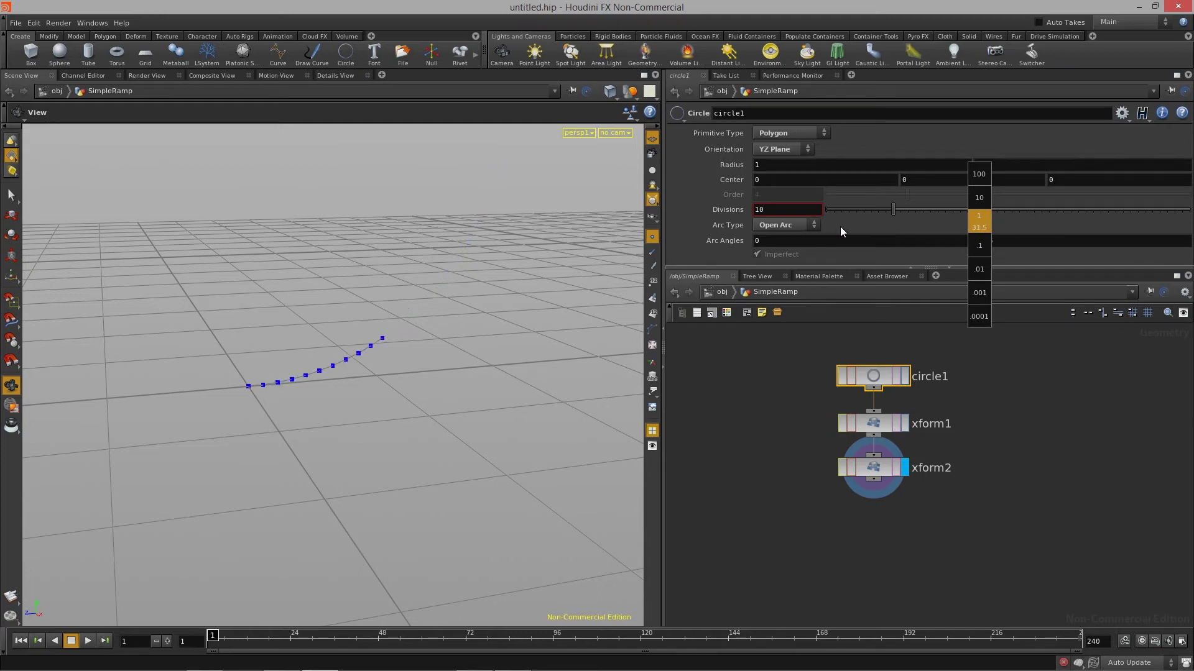
middle_click_drag(1035, 220, 905, 232)
middle_click_drag(1017, 221, 837, 222)
middle_click_drag(1044, 225, 906, 232)
middle_click_drag(1015, 222, 869, 234)
middle_click_drag(1046, 220, 970, 243)
left_click_drag(472, 348, 170, 392)
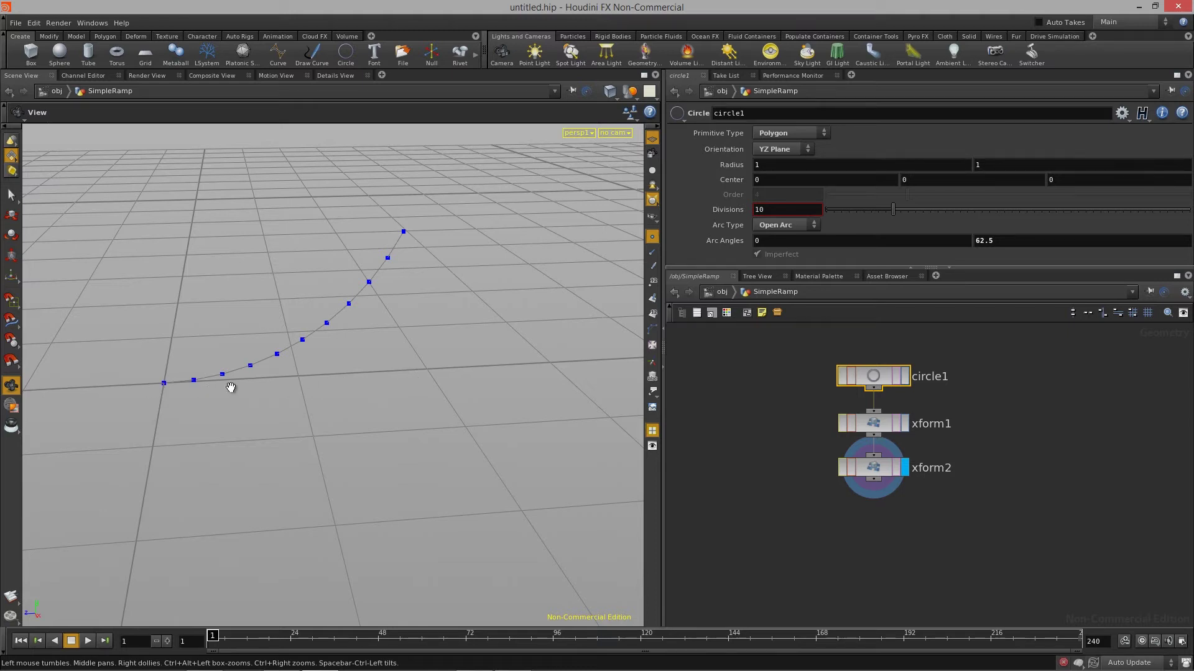
Step: Add a Line node beside the circle chain and name it LengthLine
middle_click_drag(980, 510, 972, 505)
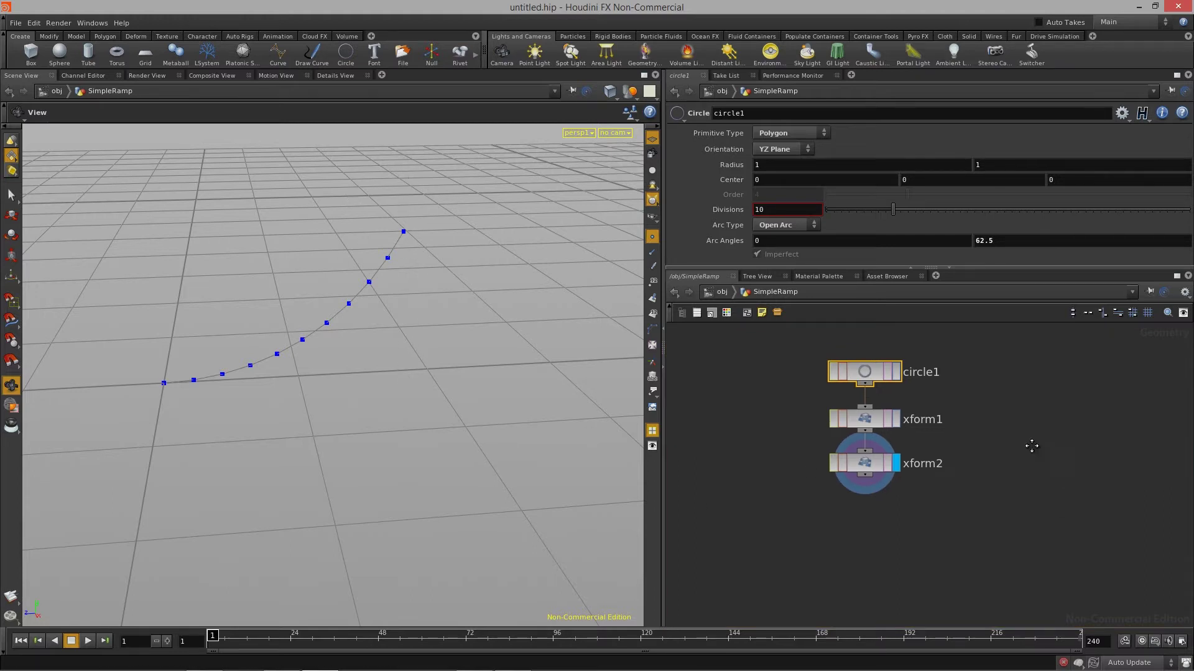
key("Tab")
key("Return")
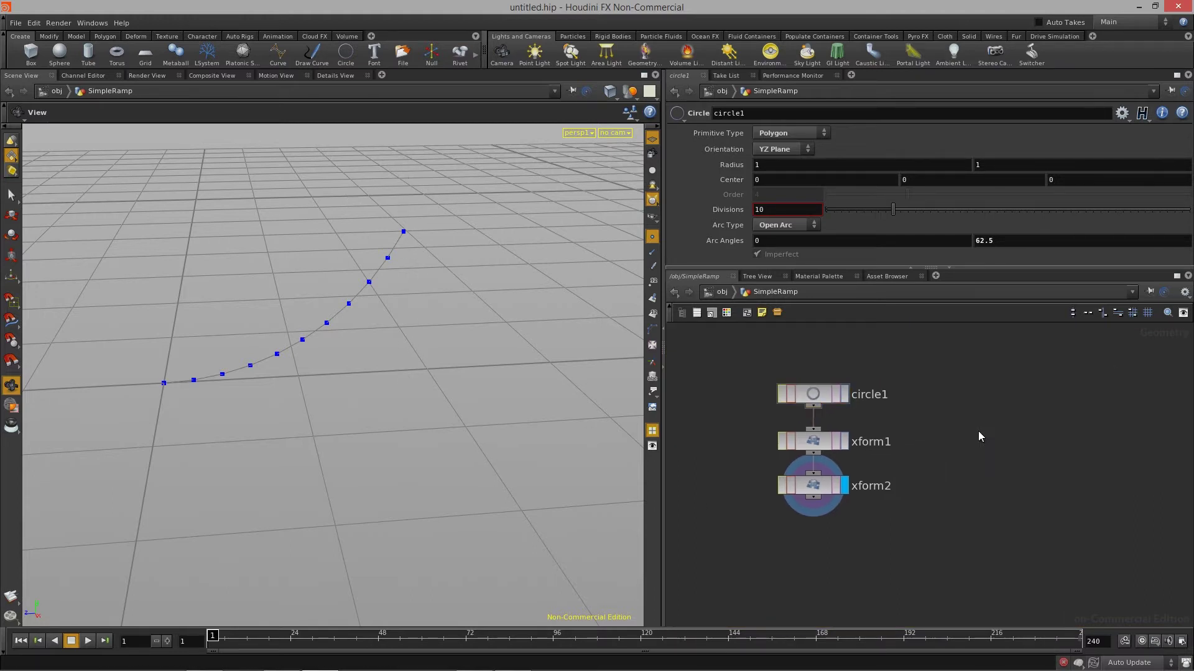
left_click(970, 446)
left_click(1020, 446)
type("Length")
key("Return")
left_click(1050, 453)
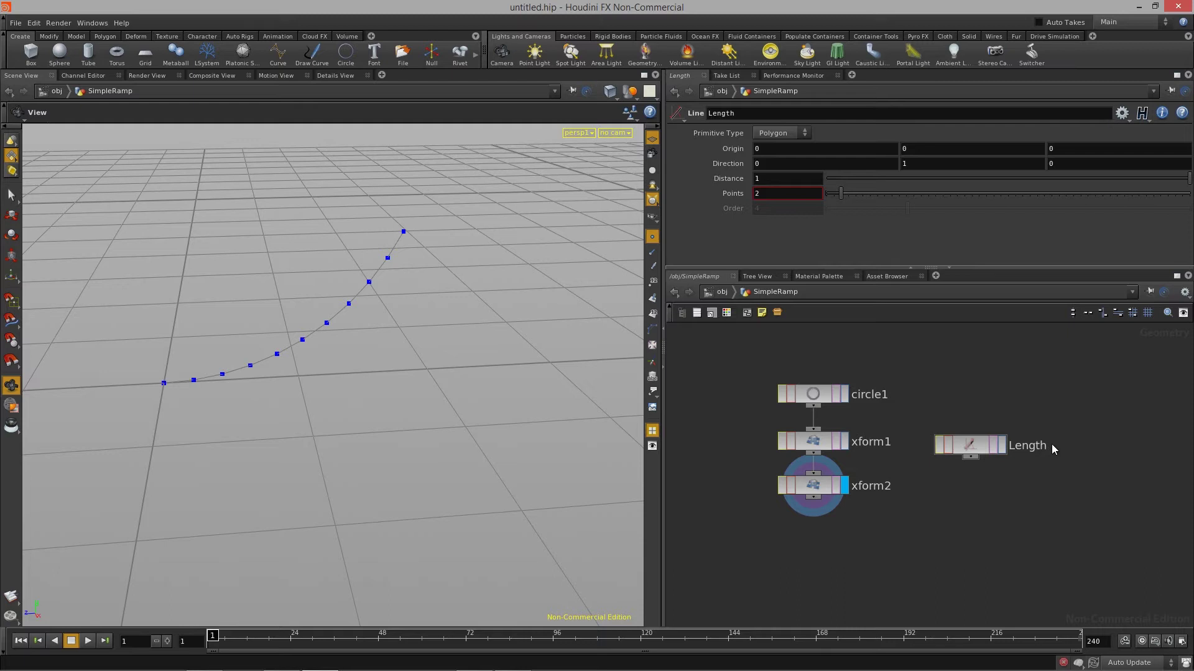
double_click(1050, 449)
type("Line")
key("Return")
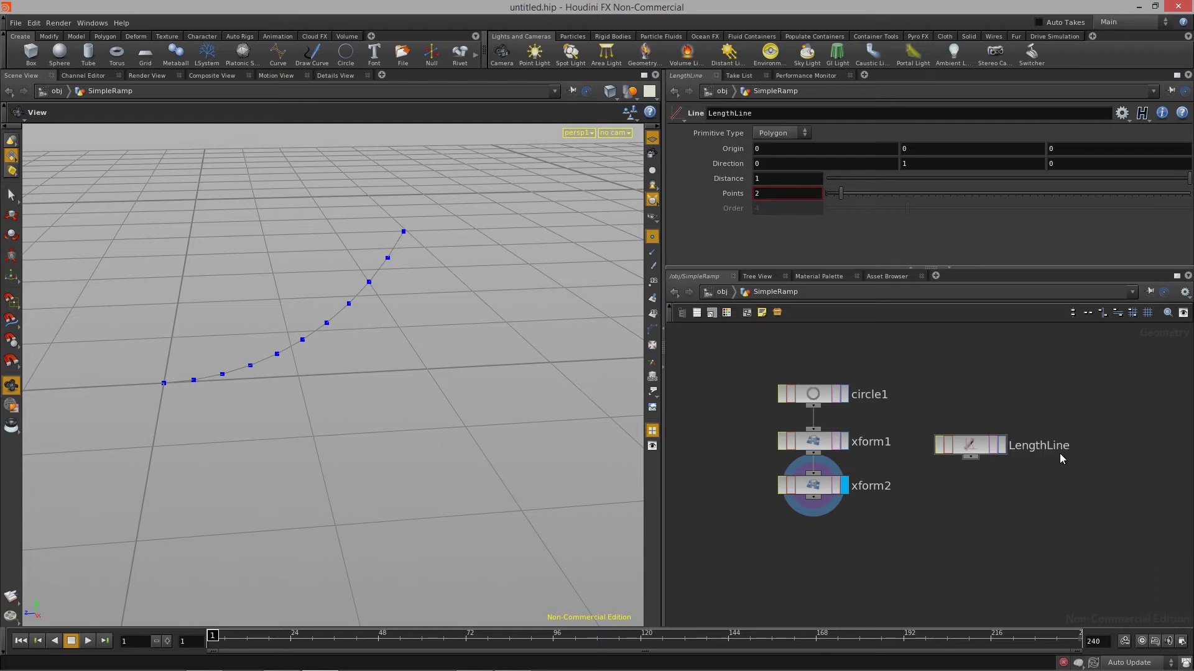
Step: Add a second Line node above LengthLine and name it HeightLIne
key("Tab")
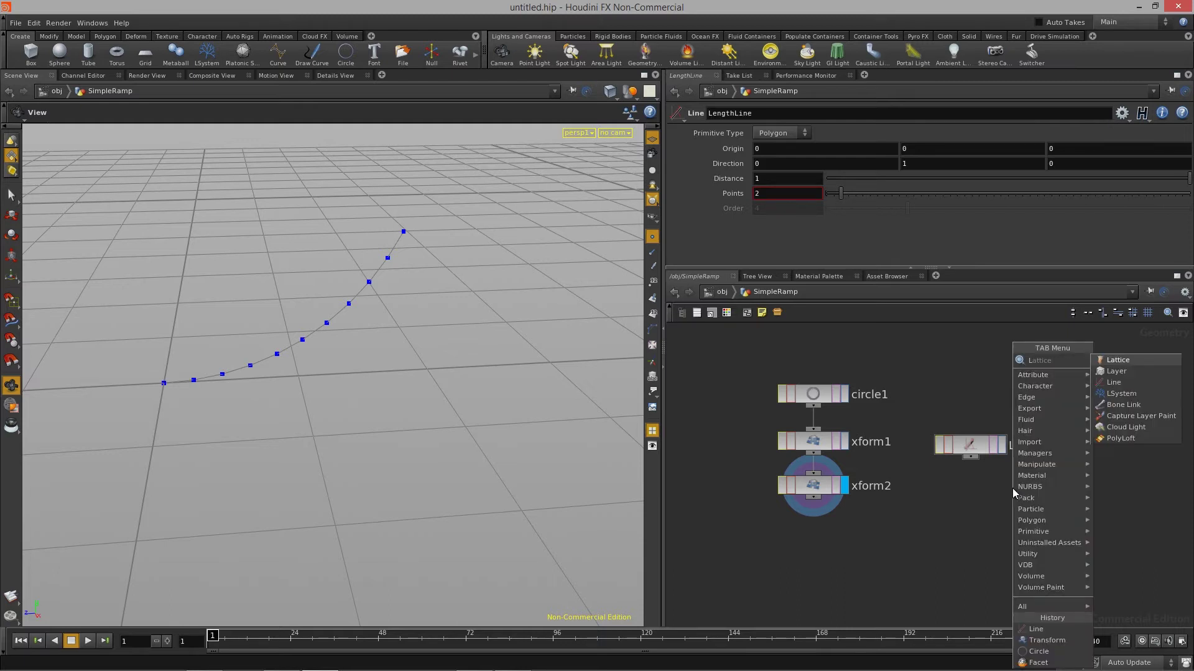
key("Escape")
left_click(997, 385)
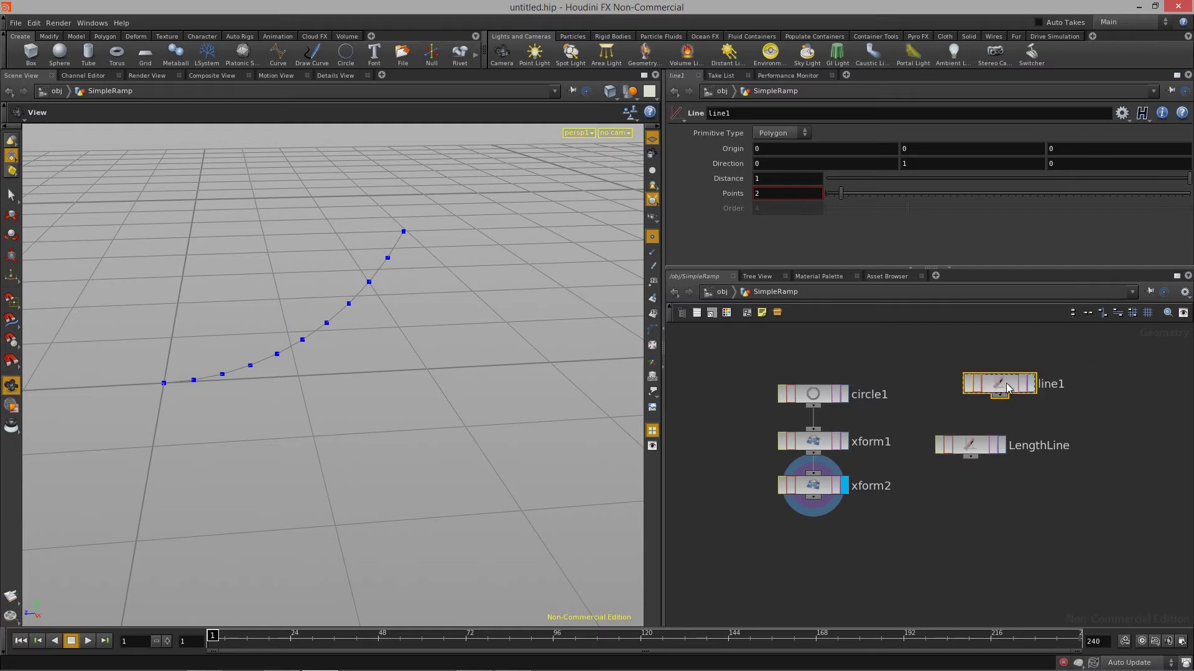
double_click(1050, 385)
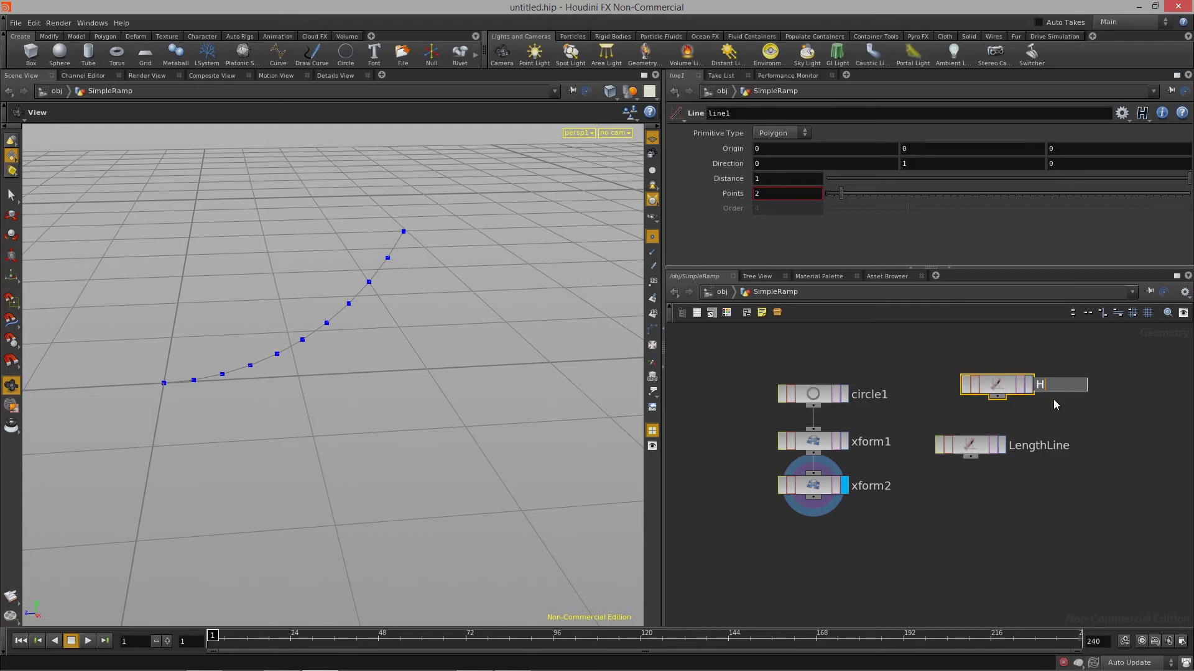
type("HeightLIne")
key("Return")
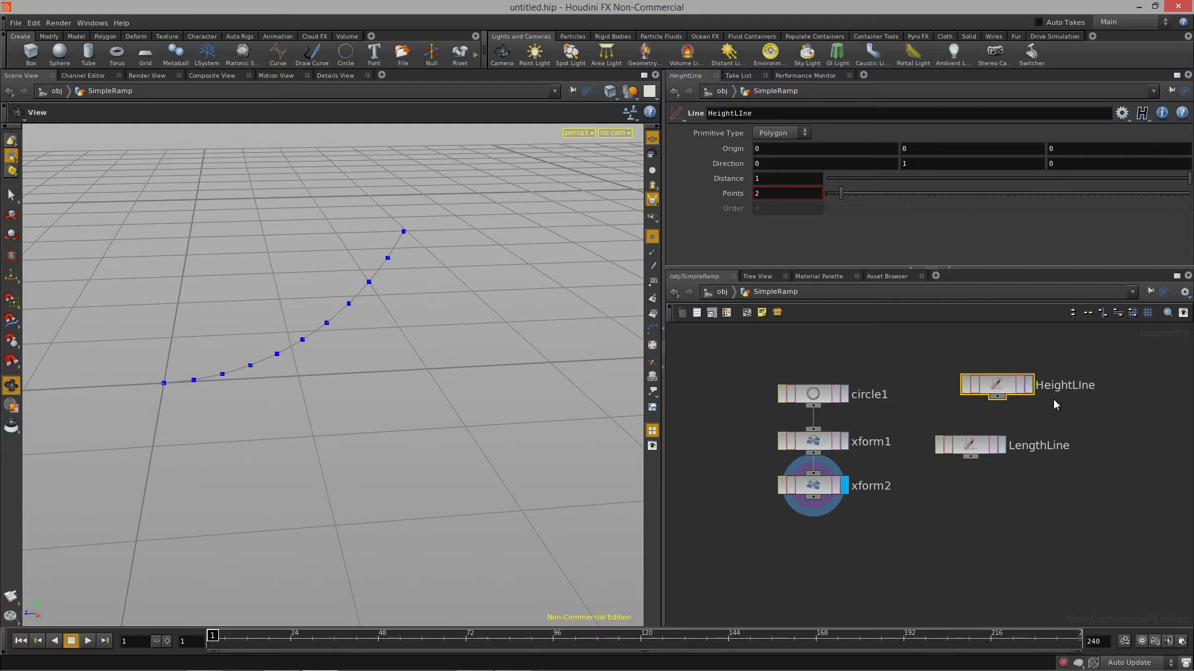
Step: Rename the circle node as RampCircle
double_click(870, 394)
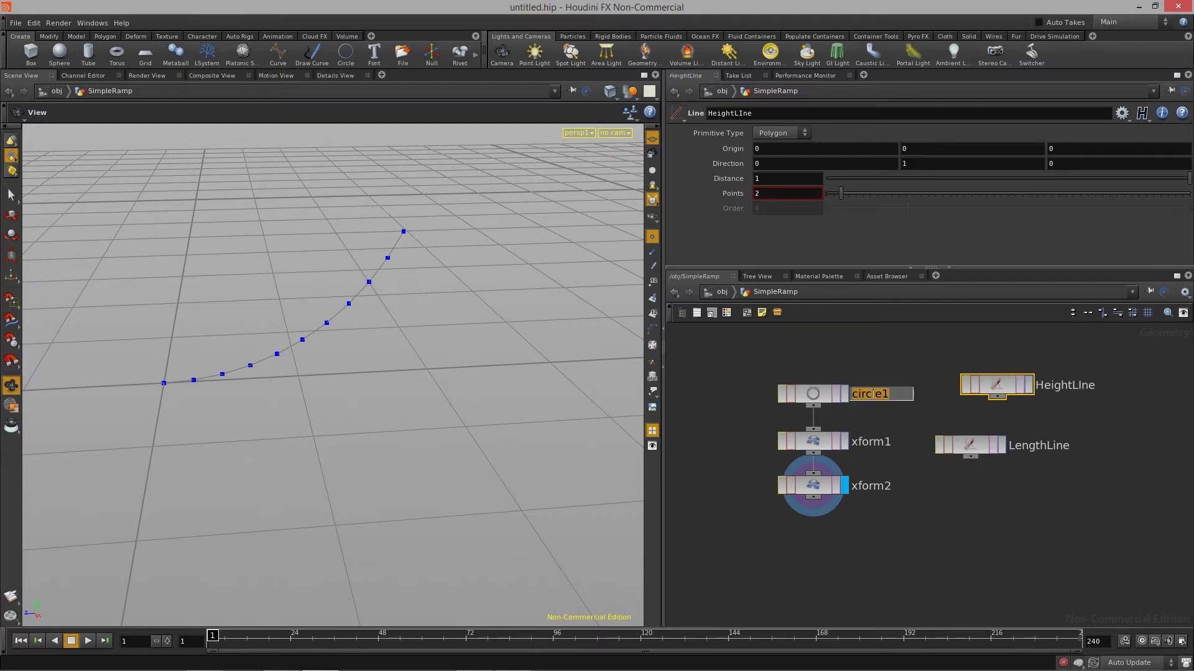
type("RampCircle")
key("Return")
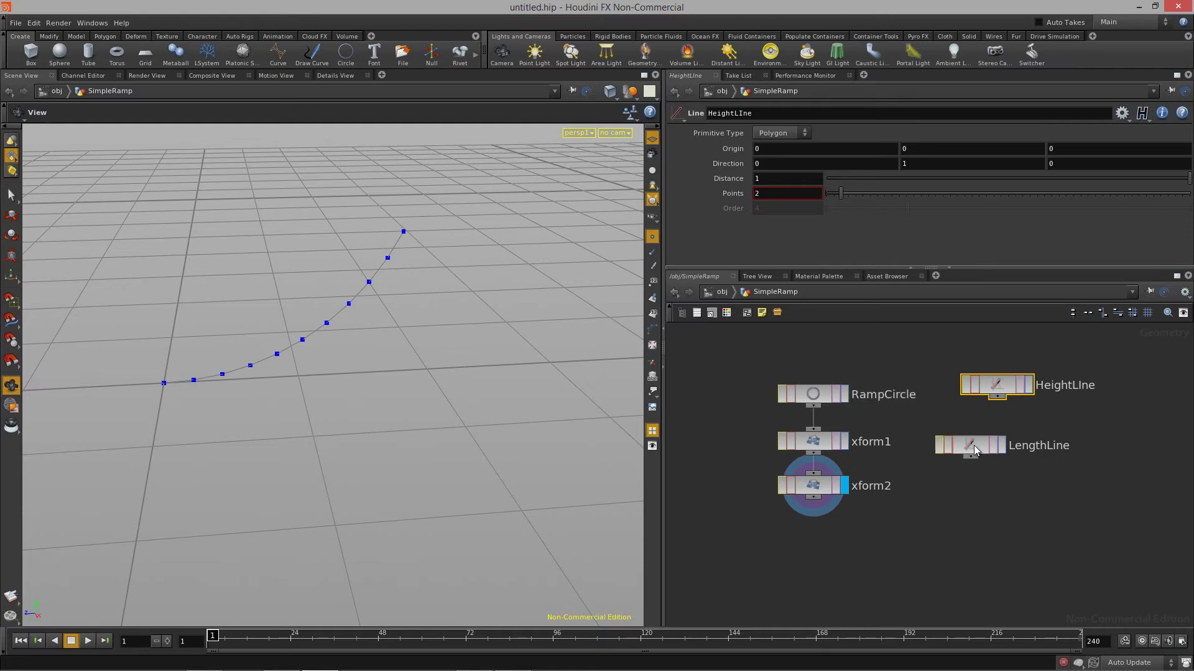
Step: Arrange the network so that HeightLIne sits in a row beside LengthLine, apart from the RampCircle chain
left_click_drag(999, 394, 1006, 390)
left_click_drag(1062, 428, 1107, 450)
scroll(1060, 474, "down", 3)
middle_click_drag(1017, 506, 940, 494)
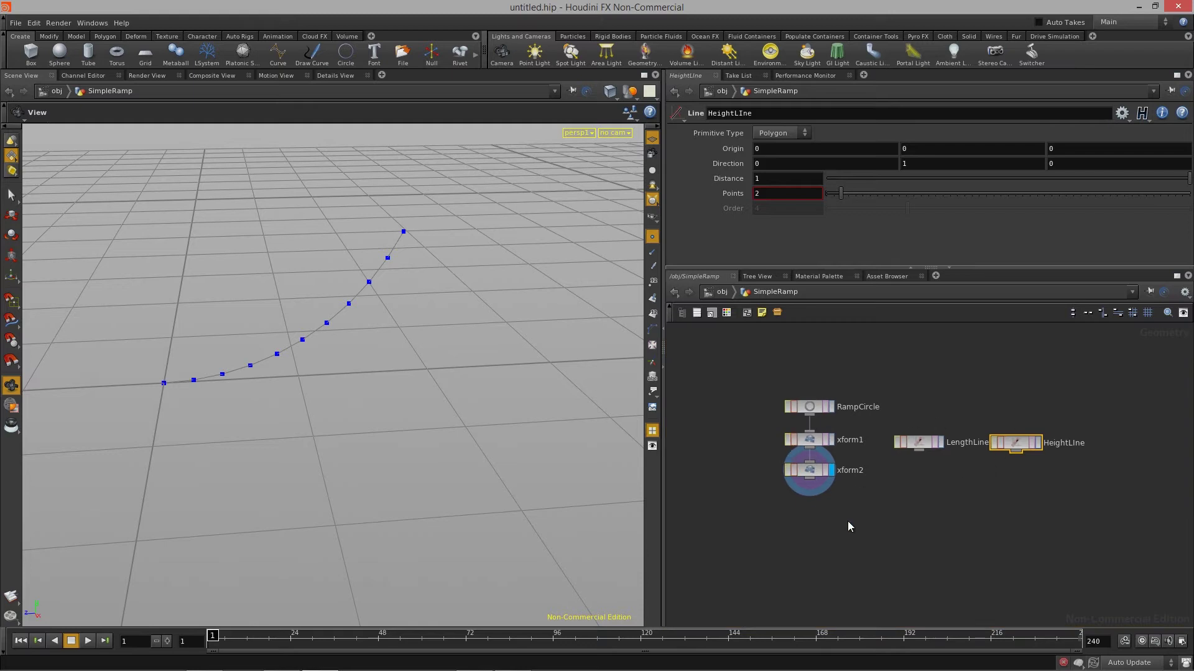
middle_click_drag(831, 521, 865, 510)
left_click_drag(914, 418, 1074, 427)
left_click(945, 417)
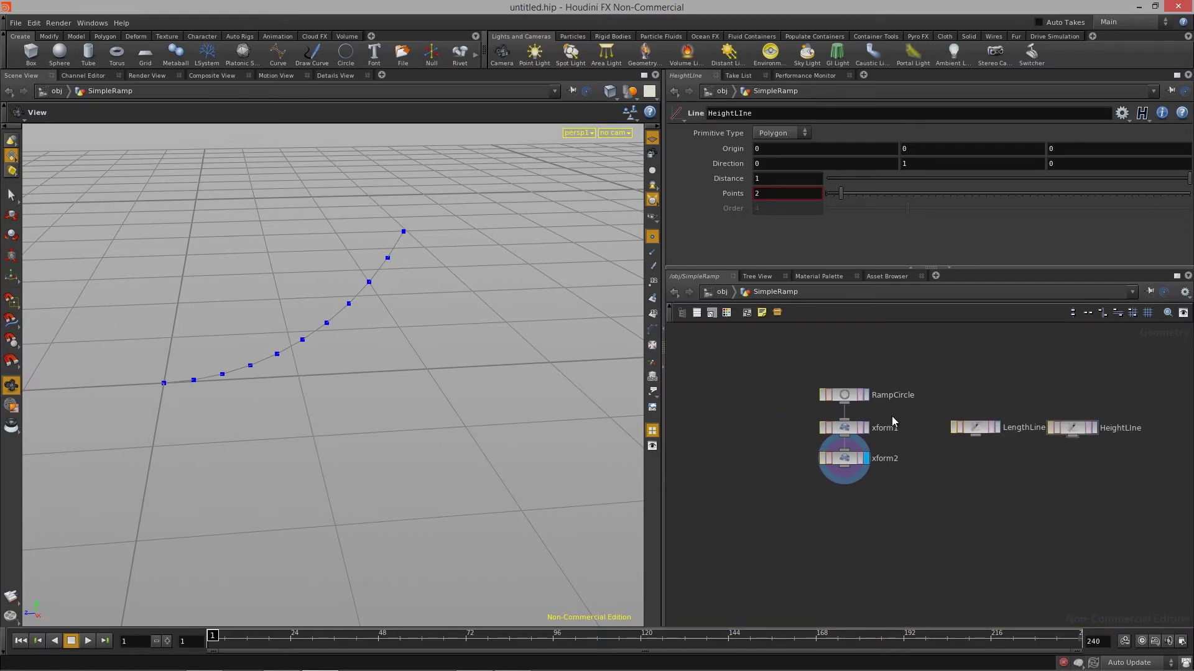
key("h")
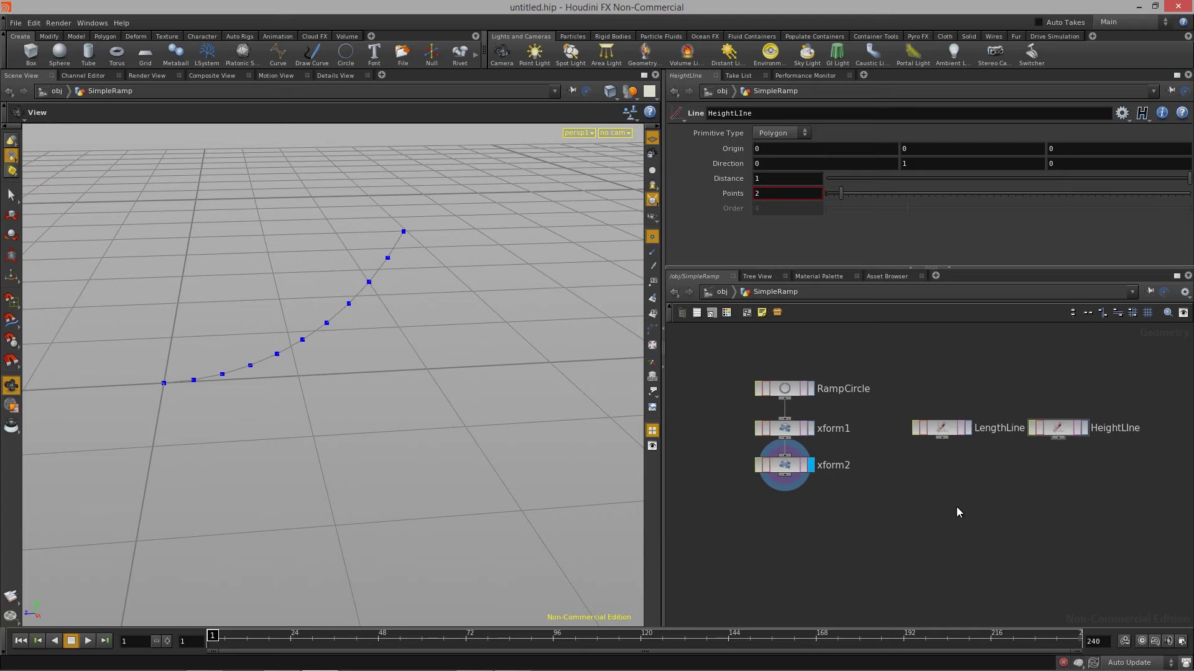
middle_click_drag(964, 494, 970, 483)
Step: Move LengthLine beside xform2 and switch the display between the two to compare the line with the arc
left_click_drag(975, 421, 947, 453)
left_click(947, 454)
left_click(915, 454)
left_click_drag(287, 391, 169, 455)
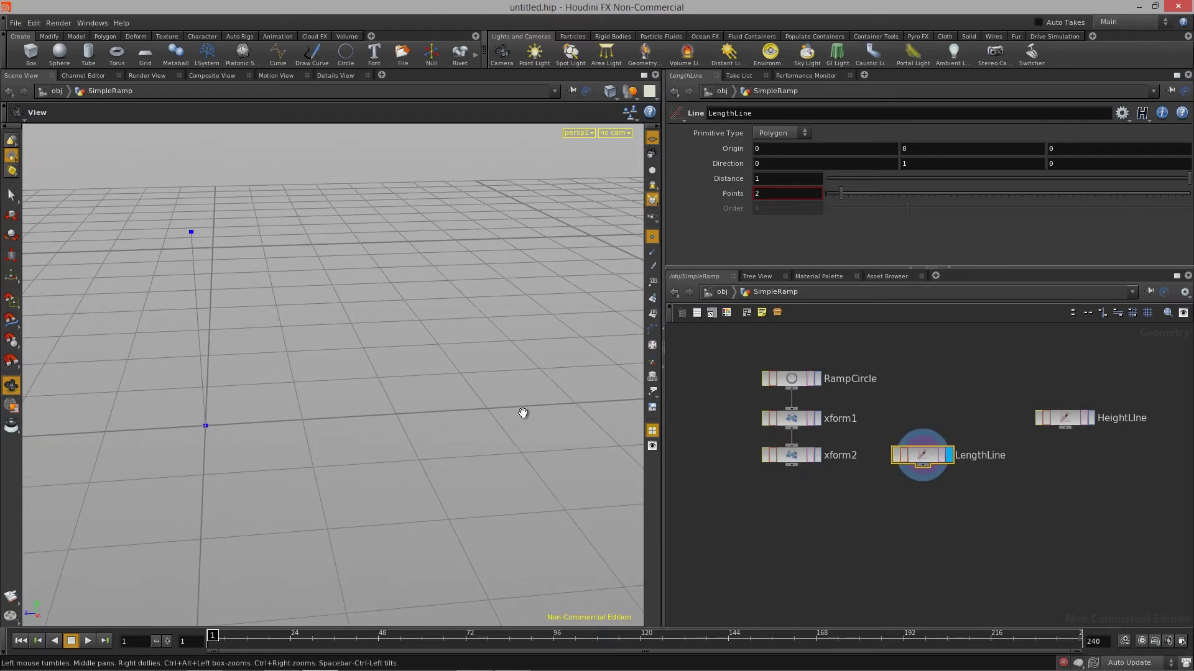
left_click(818, 457)
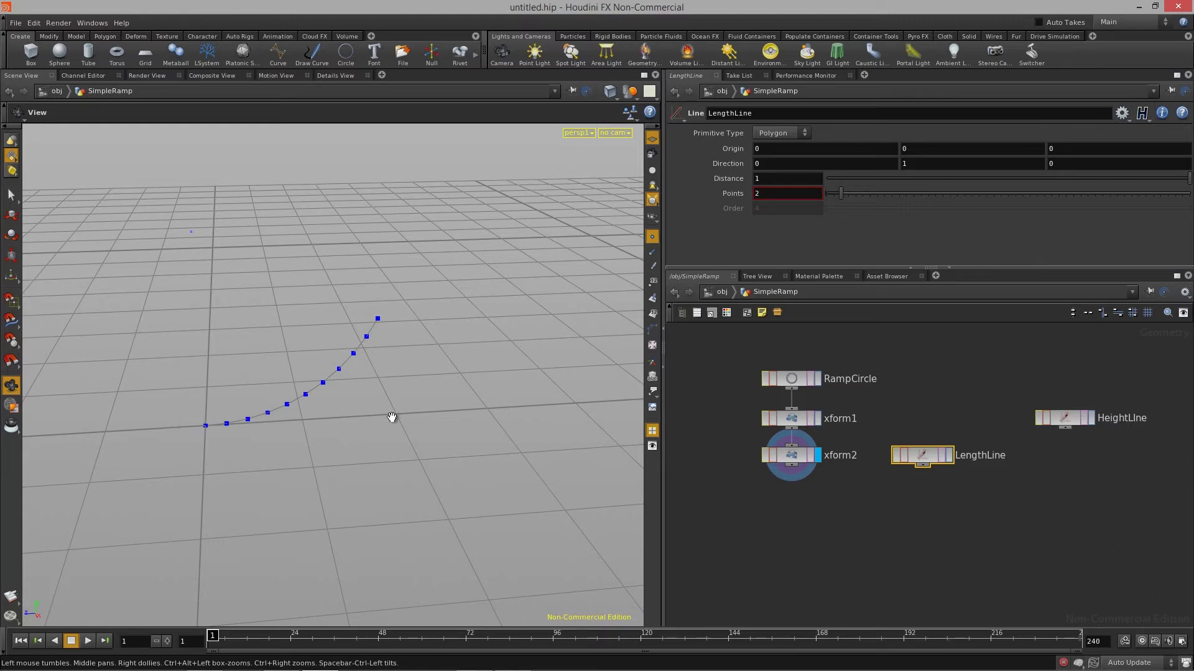
Step: Display LengthLine and set its direction to 0, 0, -1
left_click(947, 457)
left_click_drag(916, 457, 918, 457)
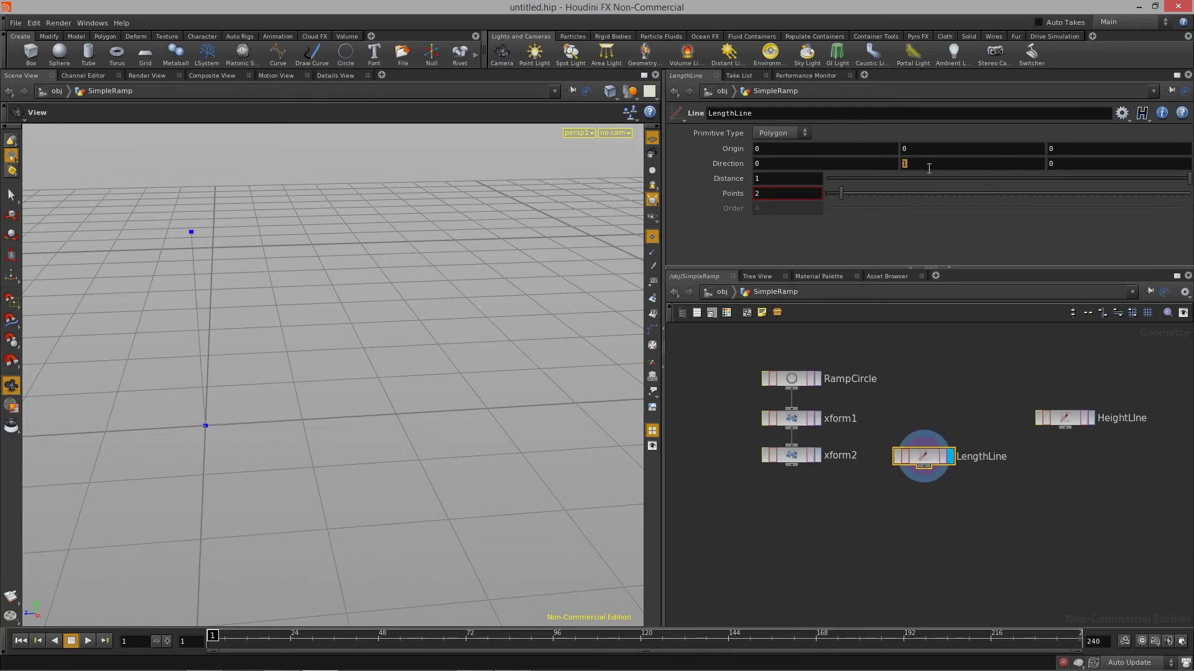
key("Return")
mouse_move(383, 343)
left_mouse_down()
mouse_move(413, 376)
mouse_move(398, 359)
left_mouse_up()
mouse_move(1188, 178)
left_mouse_down()
mouse_move(972, 184)
mouse_move(1103, 189)
mouse_move(962, 194)
mouse_move(1191, 194)
left_mouse_up()
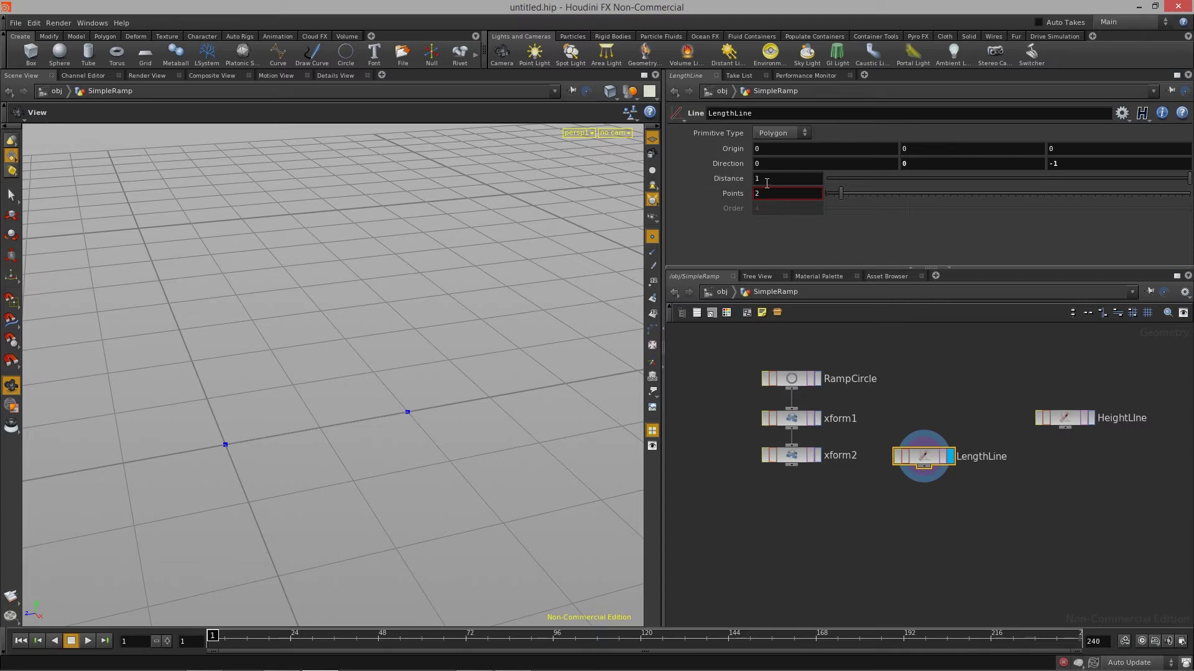
Step: Display xform2 and examine how far the arc extends along the ground
left_click(818, 455)
left_click(791, 460)
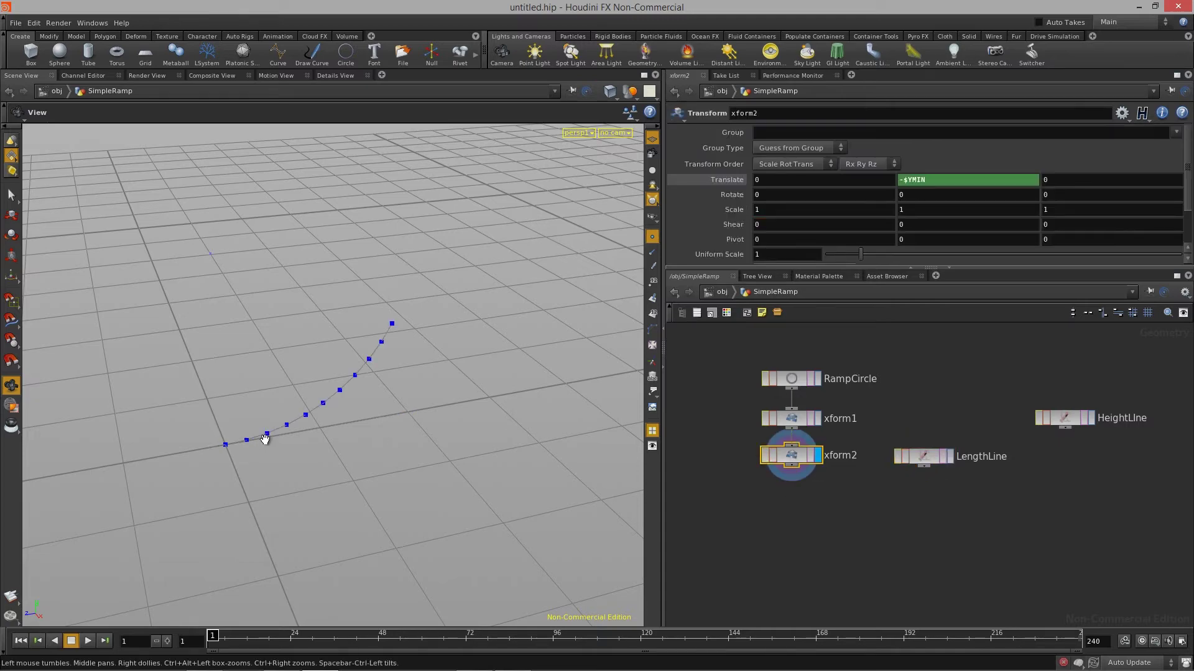
left_click_drag(367, 423, 268, 441)
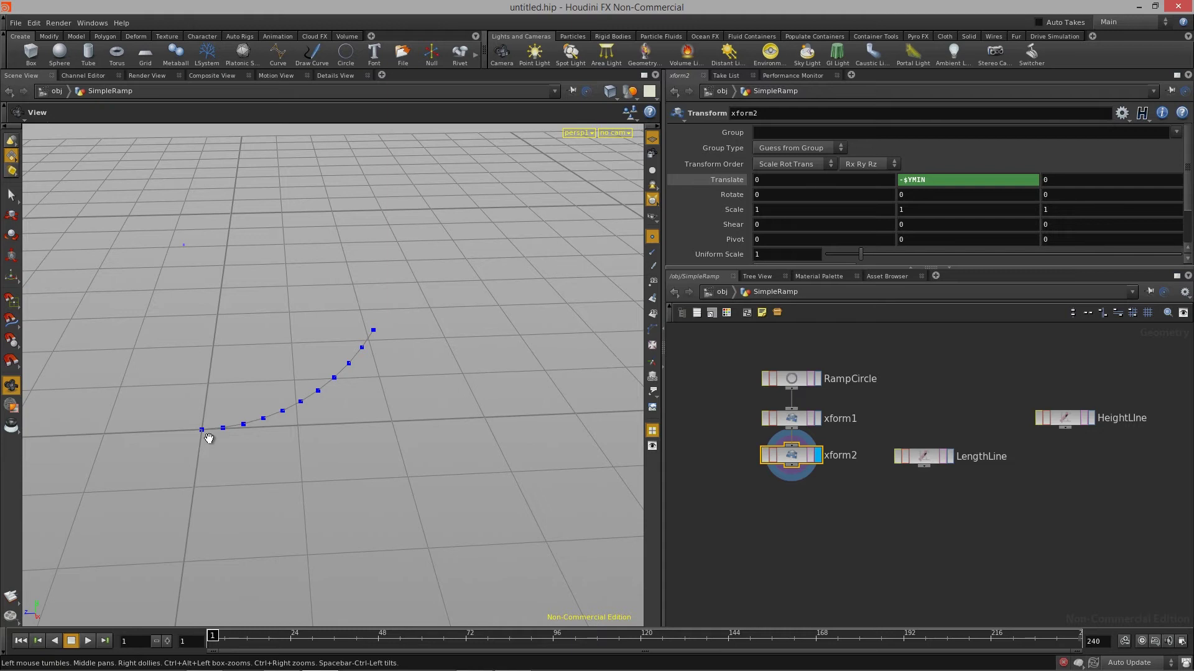
Step: Set LengthLine's distance to the expression bbox("../xform2", D_ZSIZE)
left_click(924, 455)
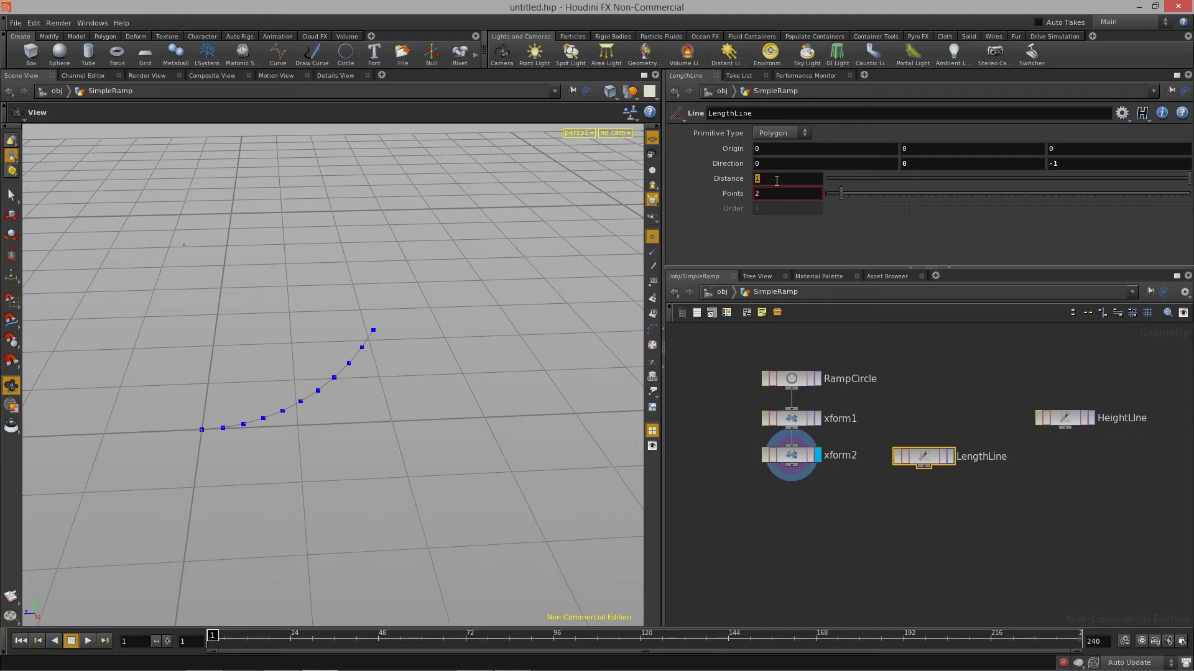
type("bbox(\"../")
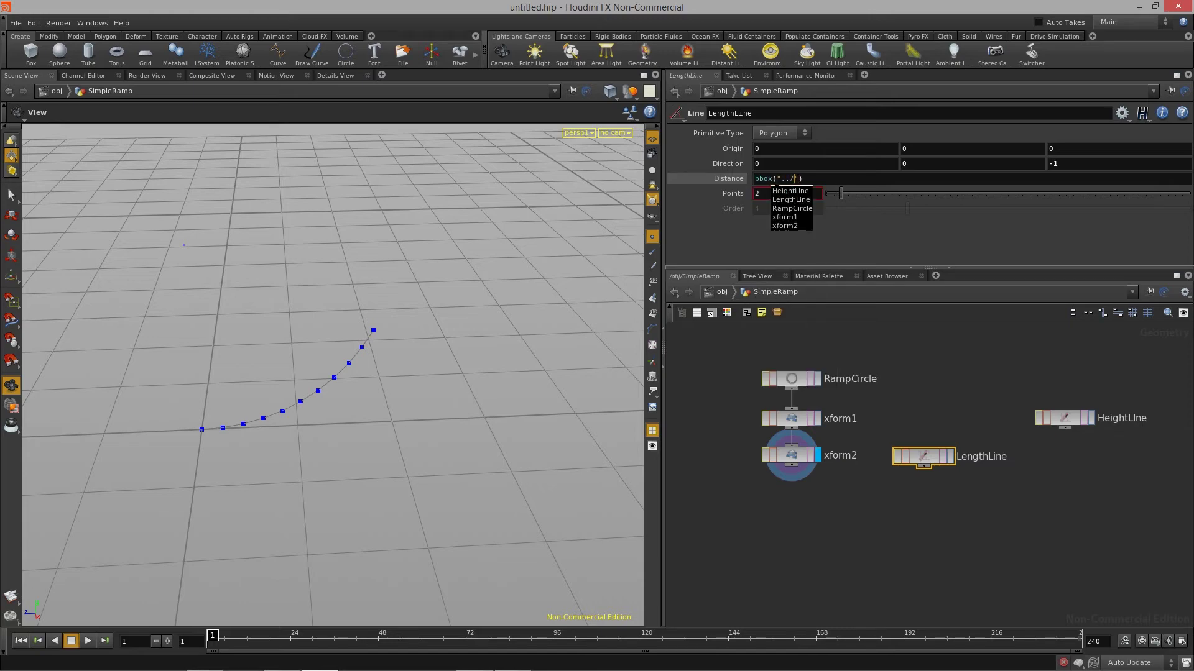
key("Down")
key("Down")
key("Down")
key("Down")
key("Down")
left_click(787, 226)
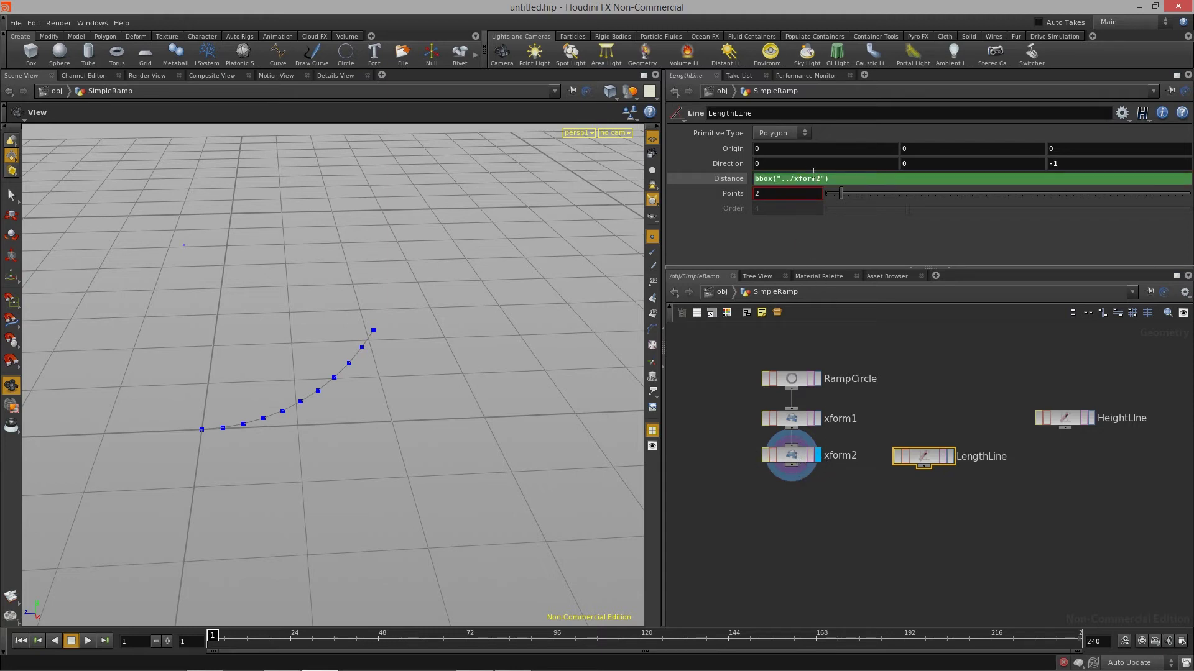
type(", ")
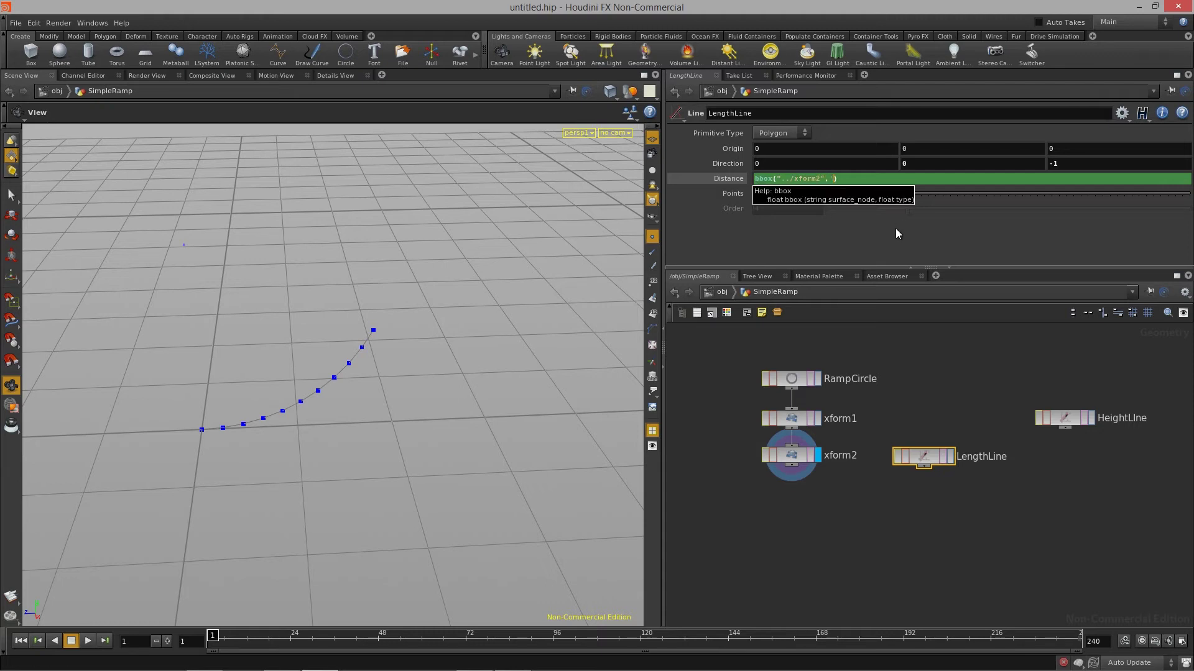
type("D_")
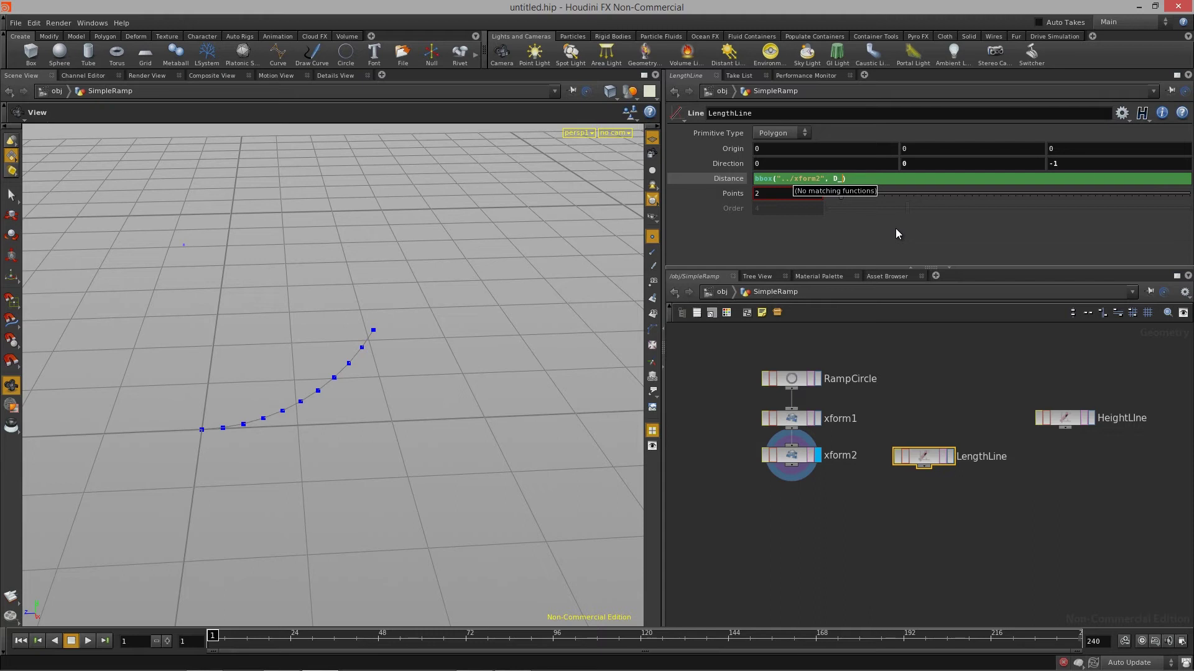
type("ZIZ")
key("BackSpace")
key("BackSpace")
type("SIZE")
key("Return")
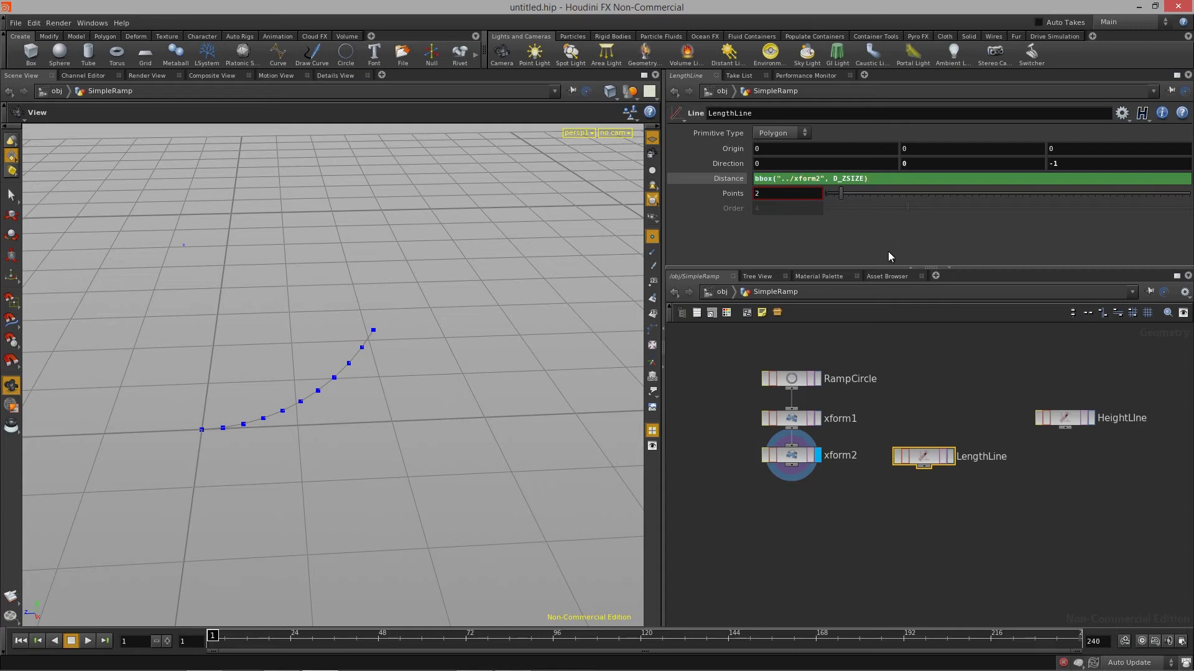
Step: Display LengthLine with xform2 as a template and compare the line's length with the arc
left_click(949, 456)
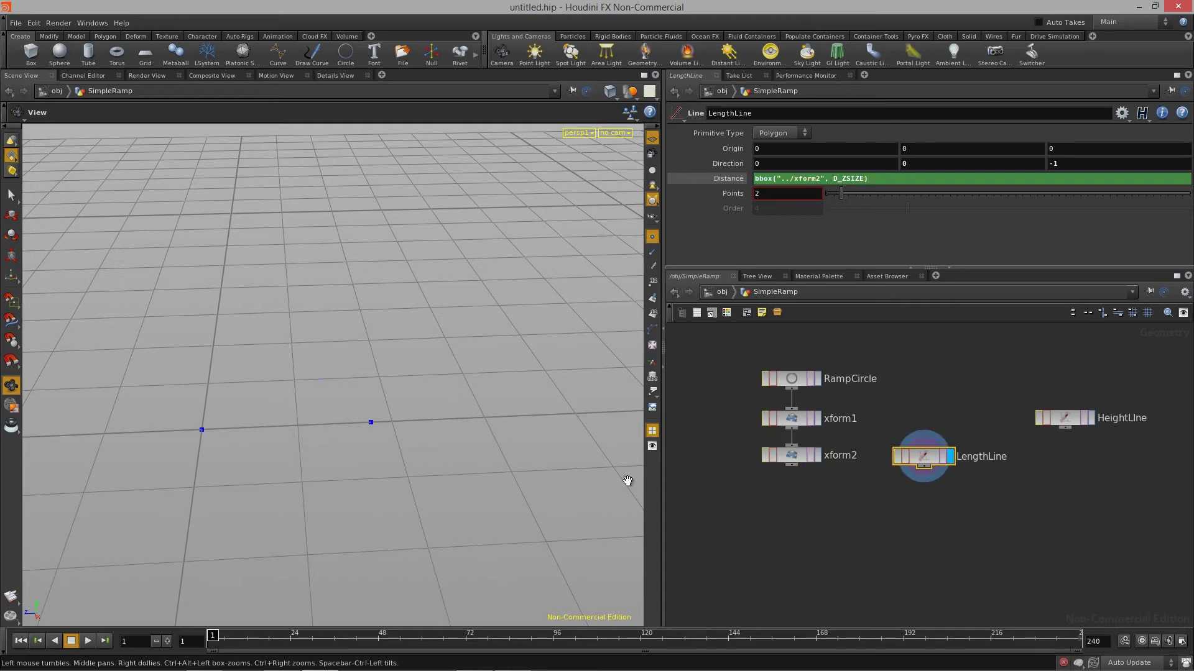
left_click(810, 455)
left_click_drag(353, 435, 264, 414)
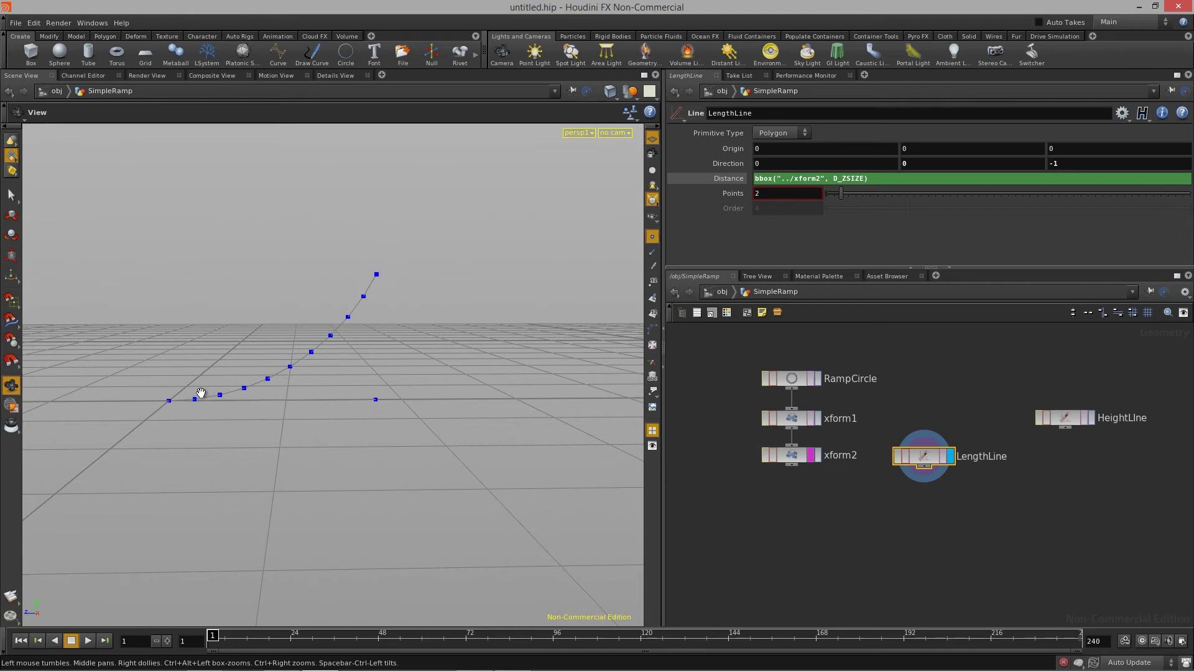
left_click_drag(186, 421, 376, 453)
right_click_drag(376, 453, 389, 460)
Step: Move HeightLIne beside LengthLine and display it
left_click_drag(1054, 418, 1035, 456)
left_click(1066, 456)
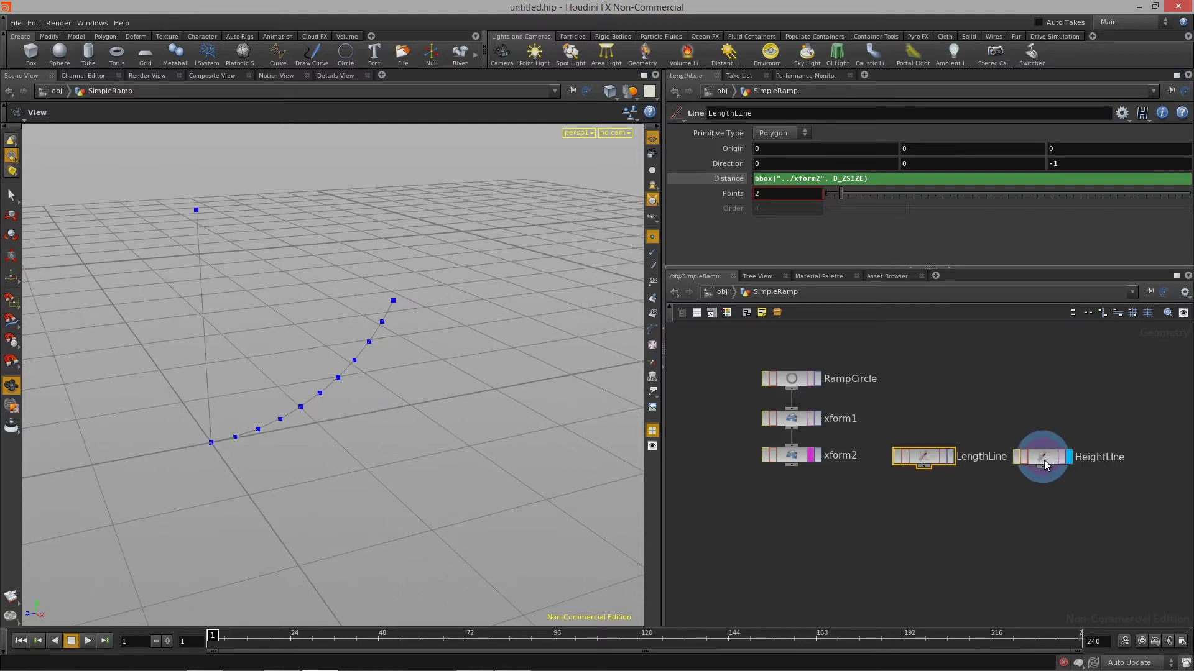
Step: Set HeightLIne's distance to the expression bbox("../xform2", D_YSIZE)
left_click(1044, 460)
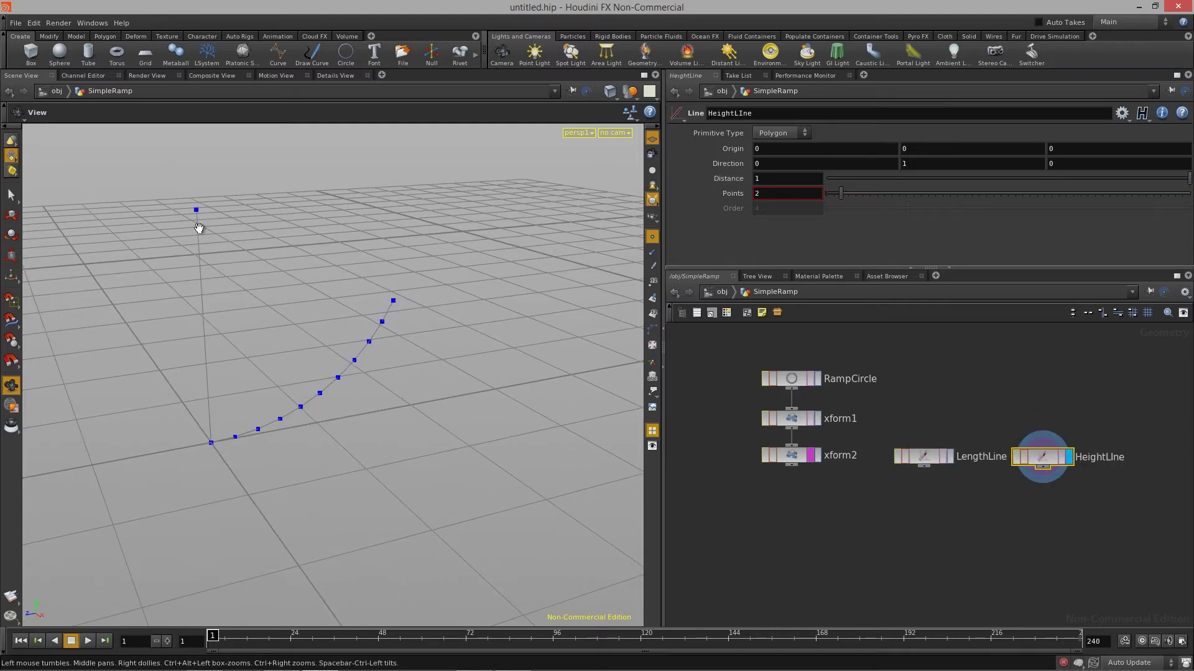
left_click_drag(230, 439, 261, 440)
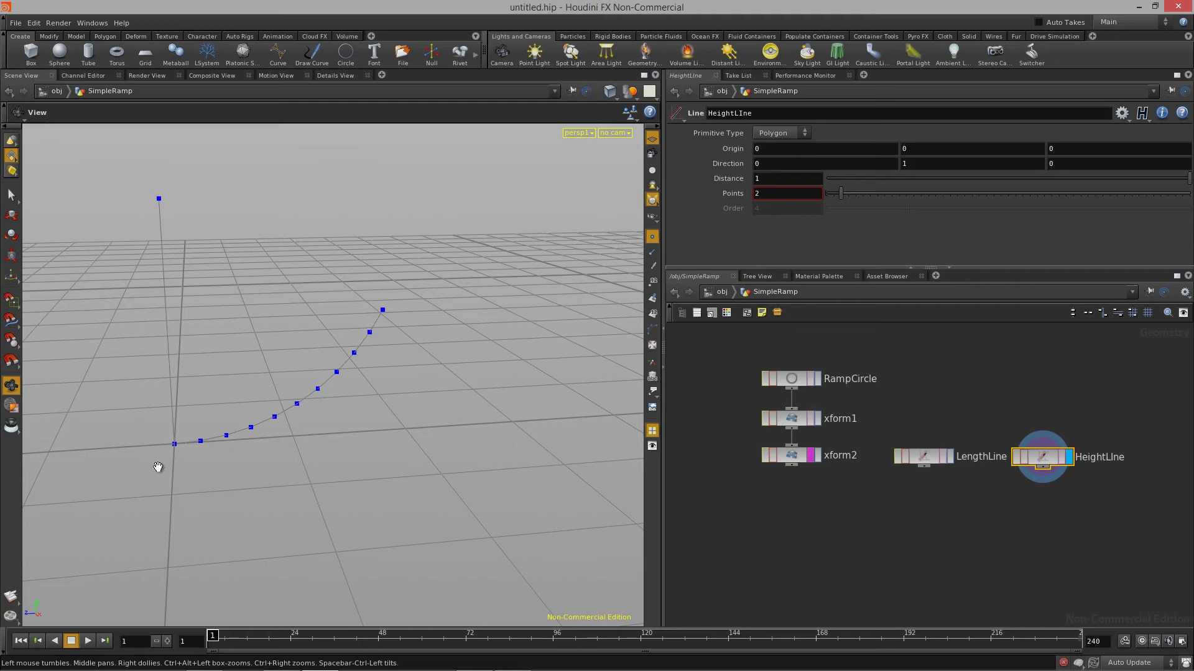
left_click(787, 180)
type("bbox(\"../")
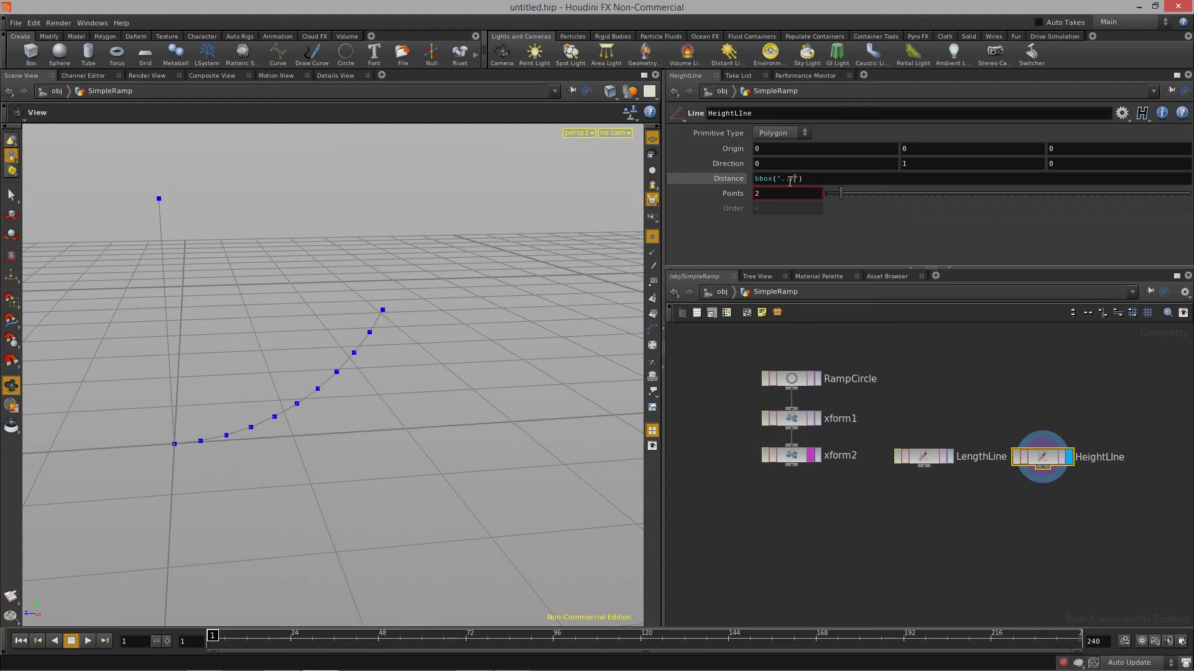
key("Down")
key("Down")
key("Down")
key("Down")
key("Down")
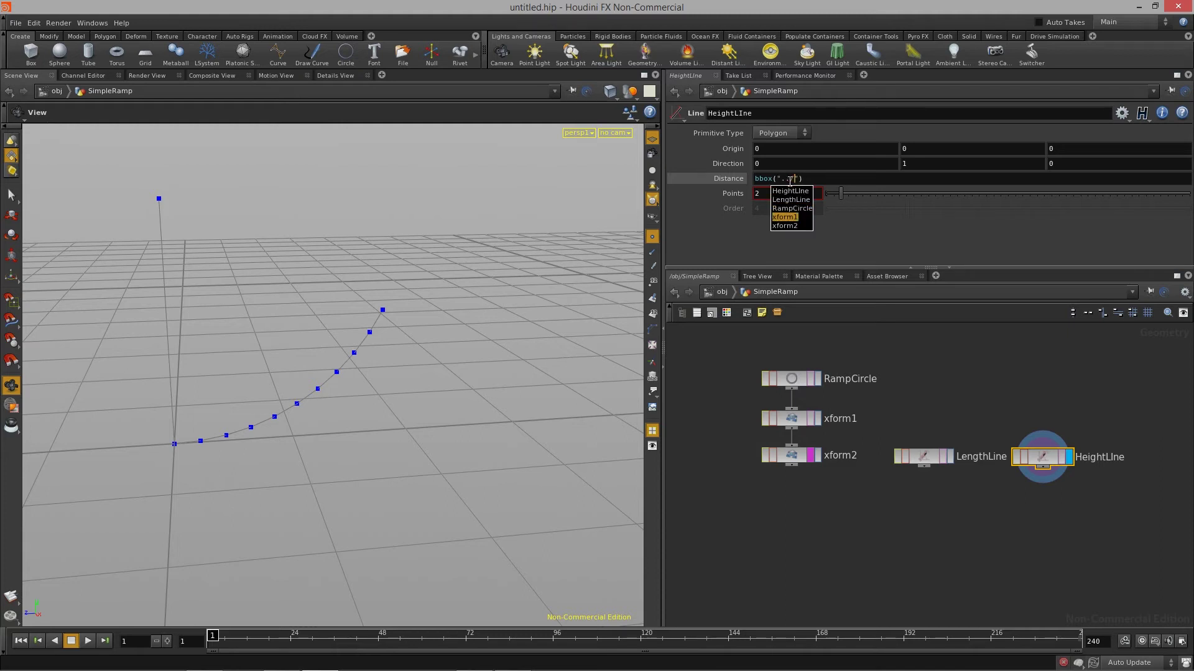
key("Return")
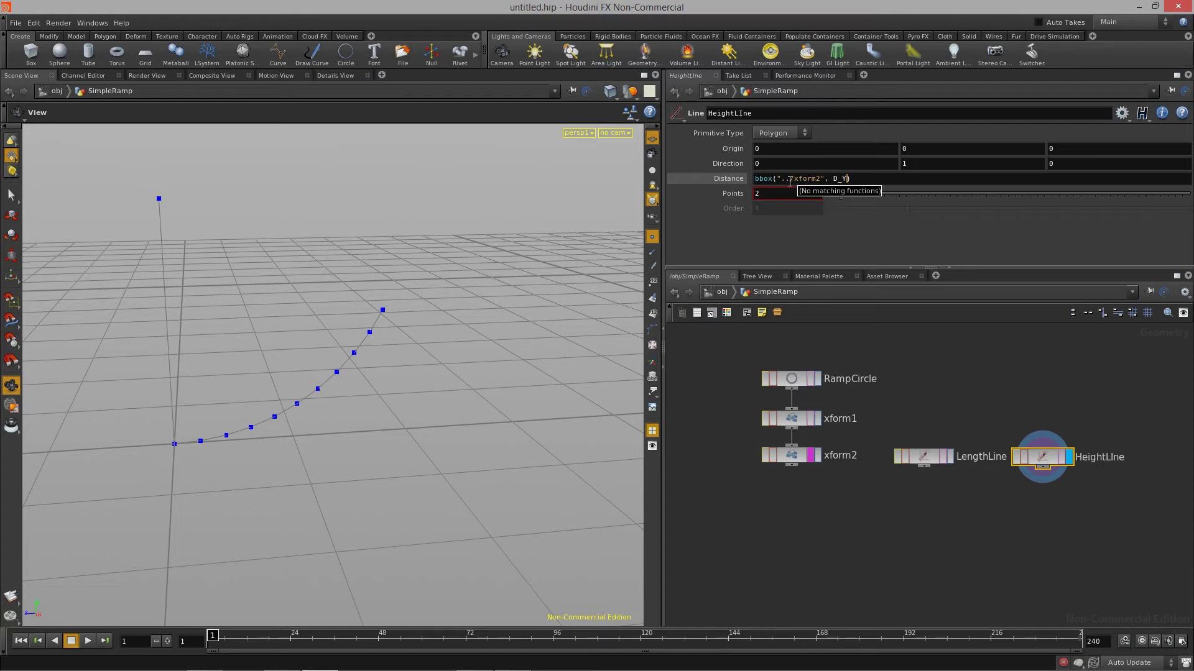
type(", D_YSIZE")
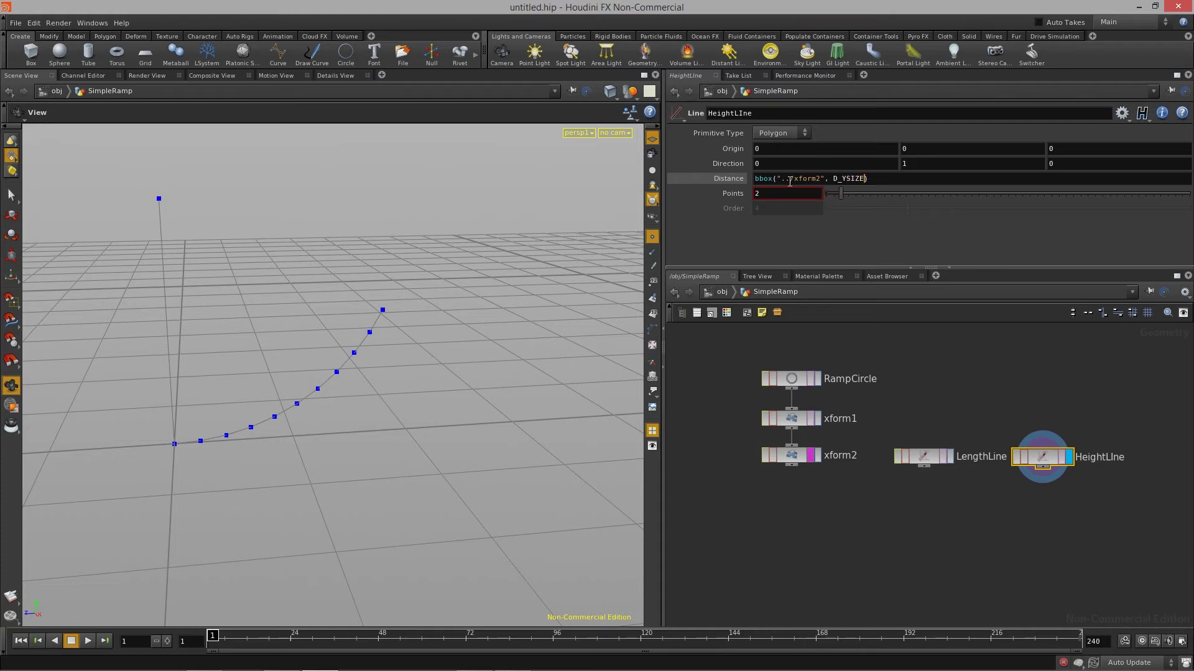
key("Return")
Step: Compare HeightLIne's height with the arc in the right, front and top orthographic views
left_click_drag(307, 311, 179, 288)
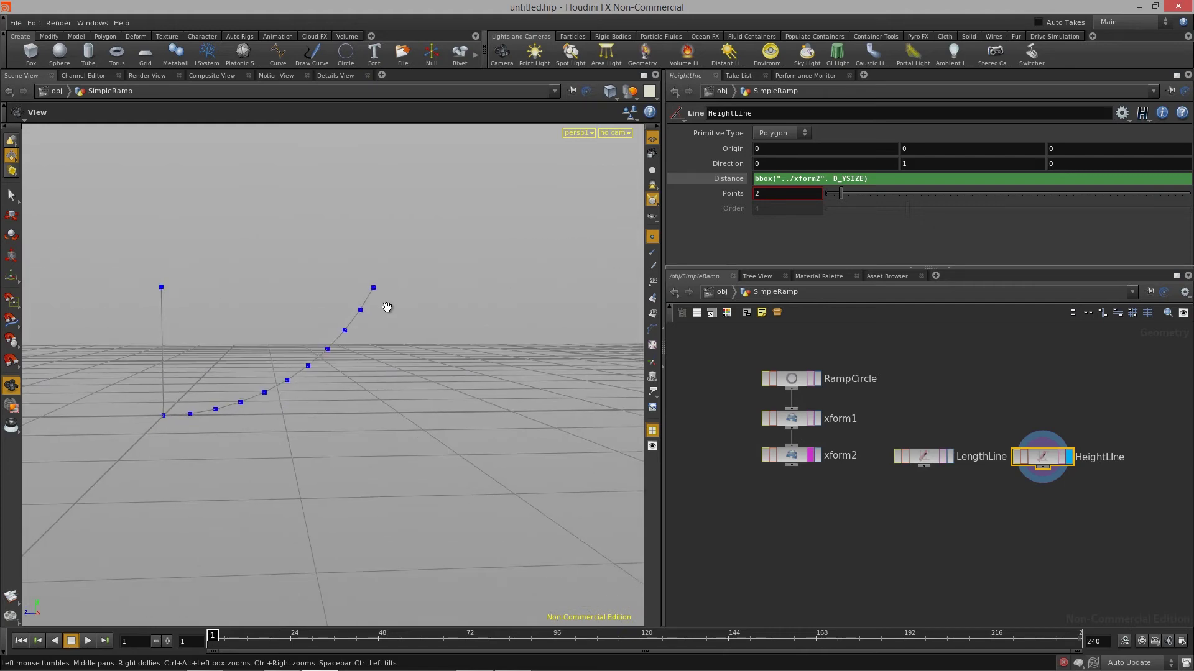
key("space+2")
key("space+3")
key("space+4")
right_click_drag(391, 360, 308, 363)
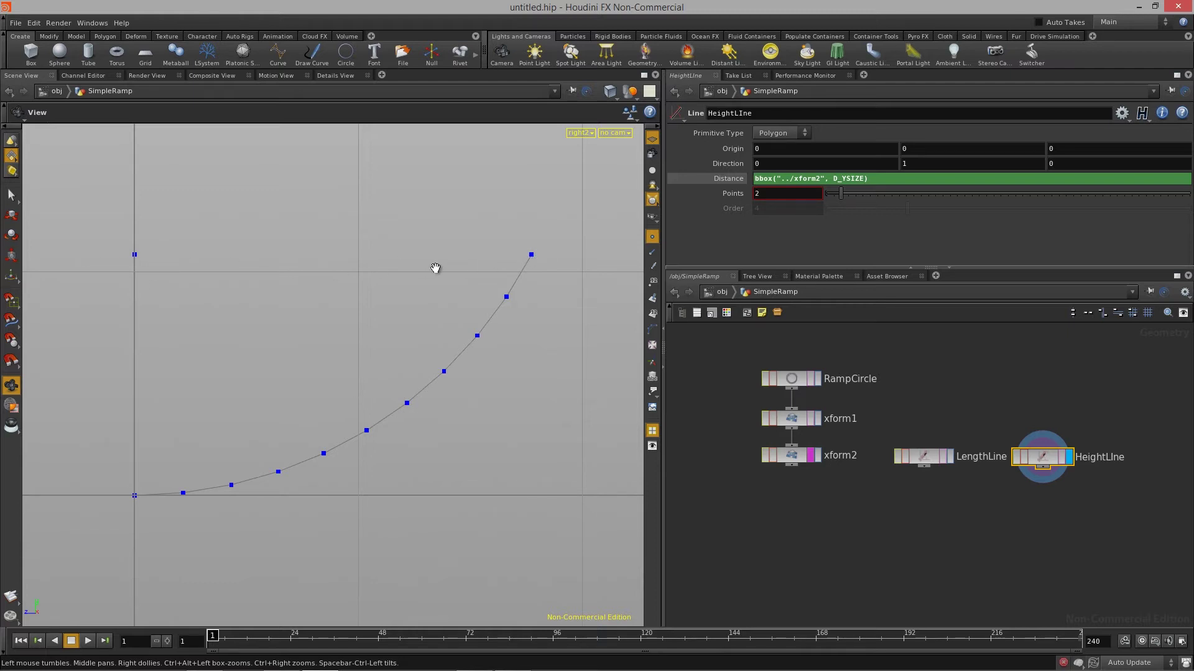
key("space+4")
key("space+3")
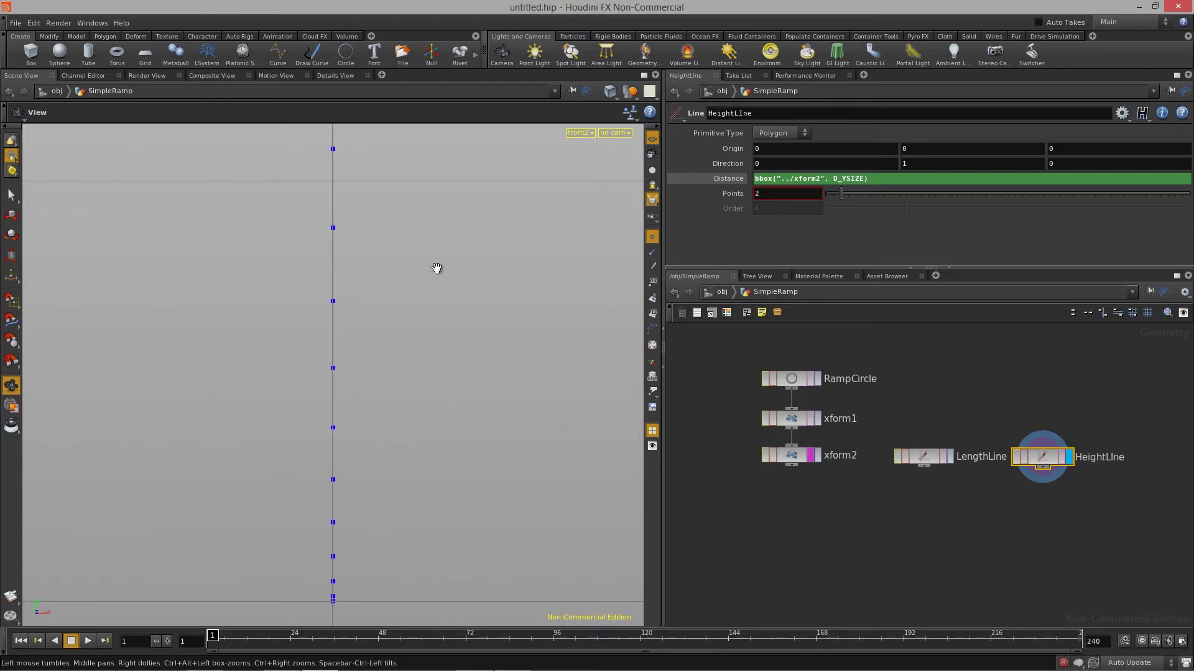
key("space+5")
key("space+4")
right_click_drag(505, 275, 426, 282)
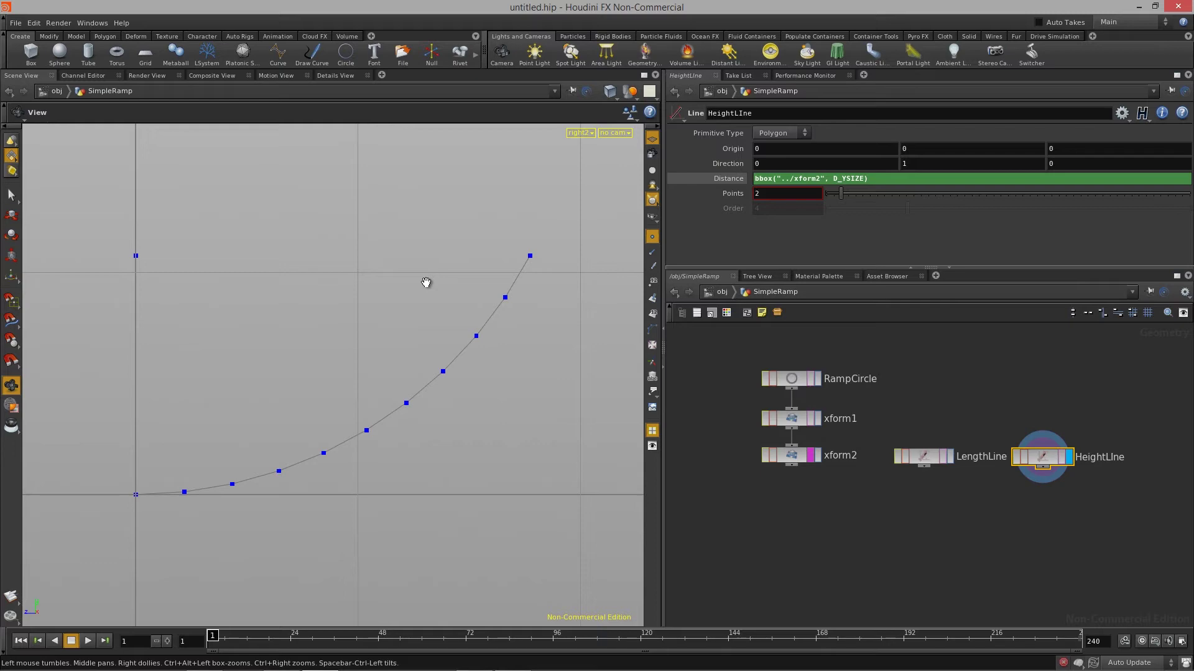
key("space+3")
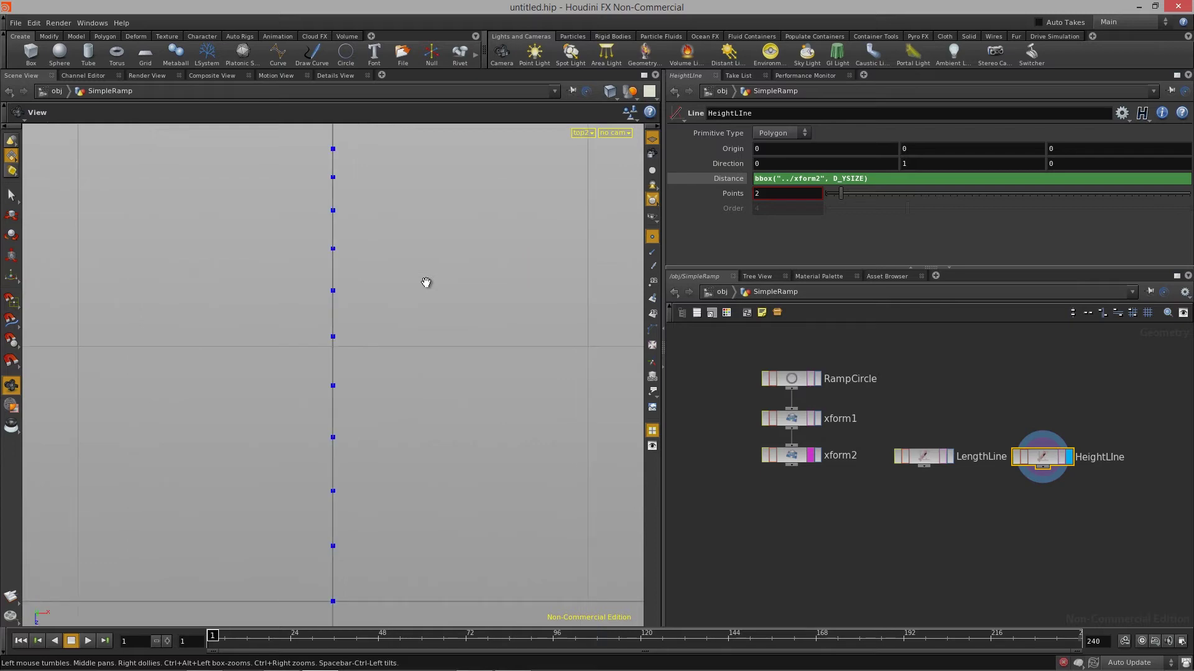
Step: Return to the perspective view and examine where HeightLIne stands relative to the arc's raised end
key("space+1")
left_click_drag(199, 413, 228, 406)
right_click_drag(228, 406, 336, 411)
middle_click_drag(288, 397, 272, 405)
right_click_drag(272, 404, 428, 406)
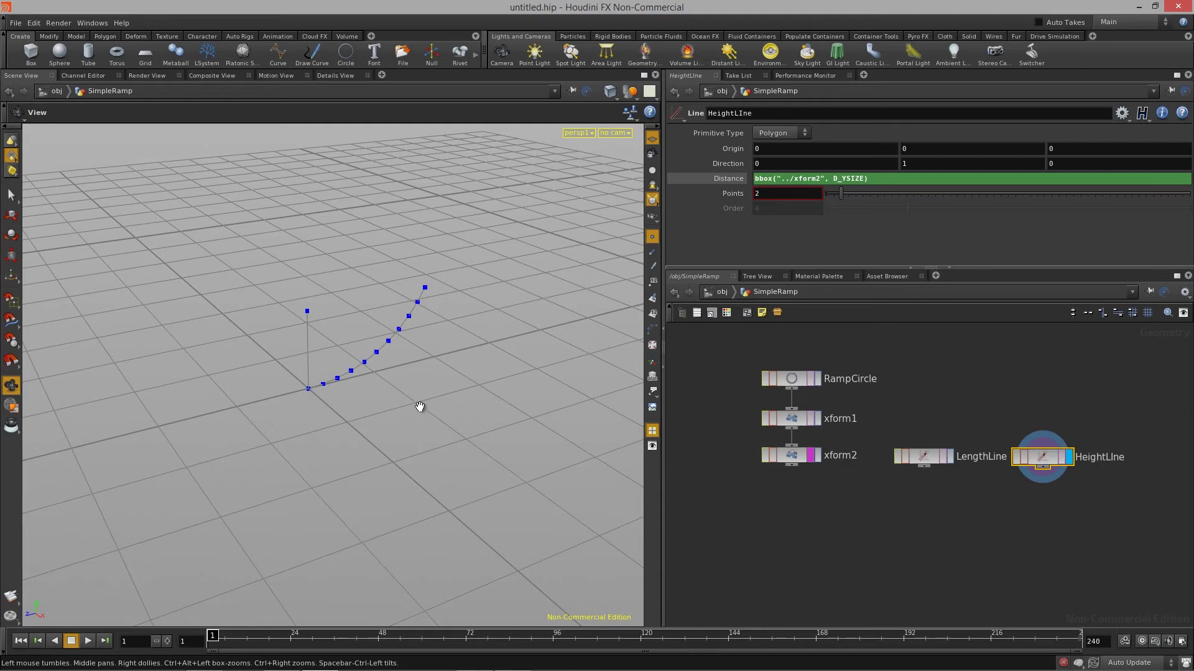
left_click_drag(353, 396, 339, 377)
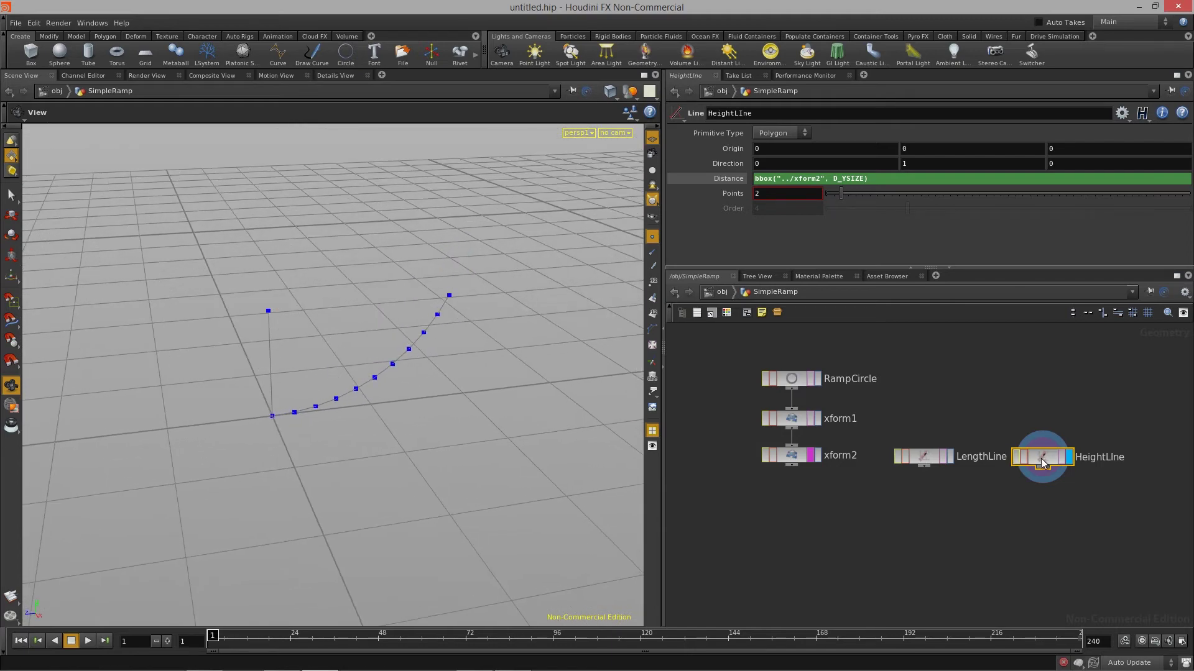
left_click_drag(255, 413, 221, 312)
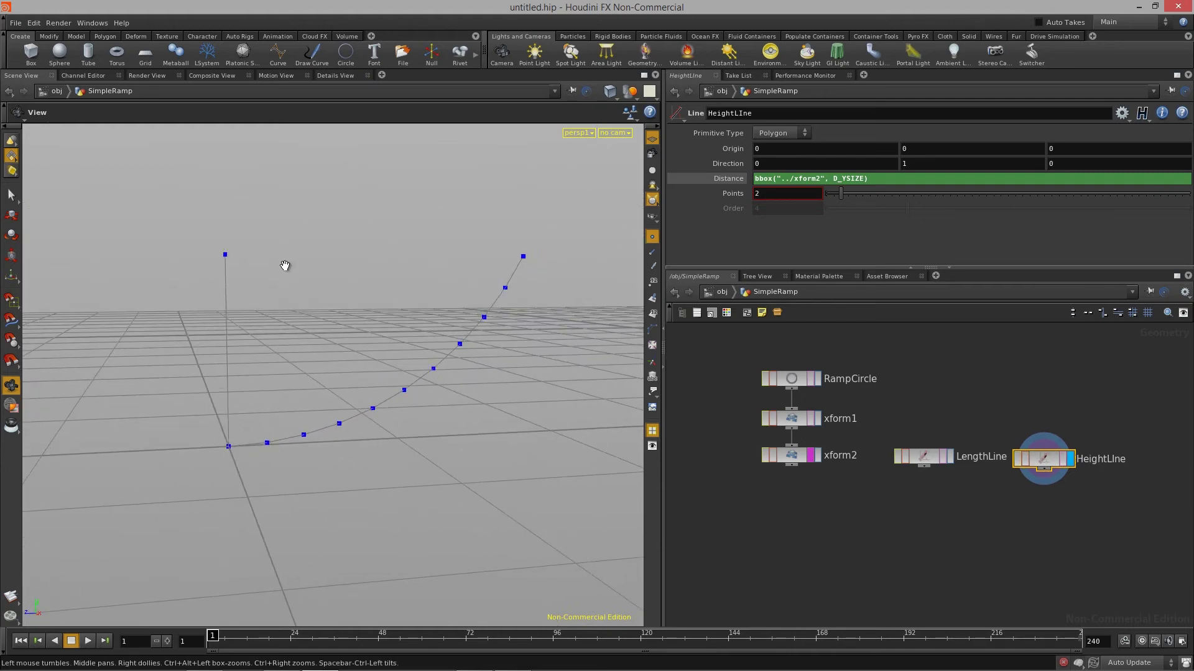
left_click_drag(268, 464, 157, 439)
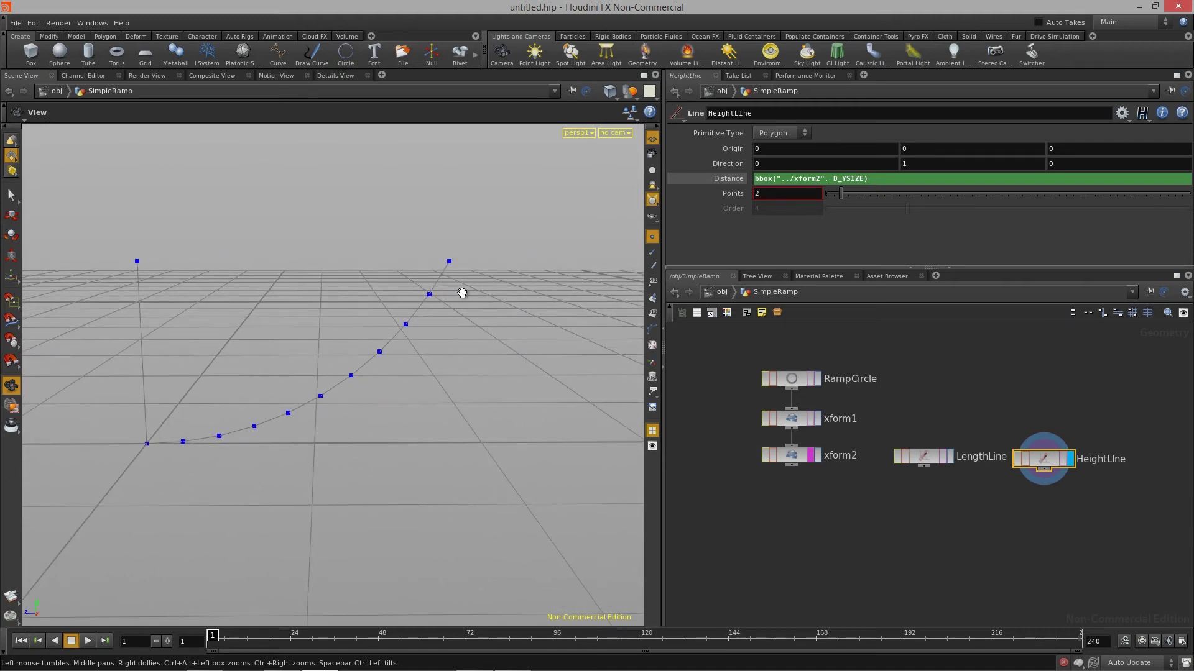
left_click_drag(447, 369, 473, 448)
Step: Add a Transform node directly below HeightLIne, feed it from HeightLIne and display it
middle_click_drag(1023, 544, 1006, 516)
key("Tab")
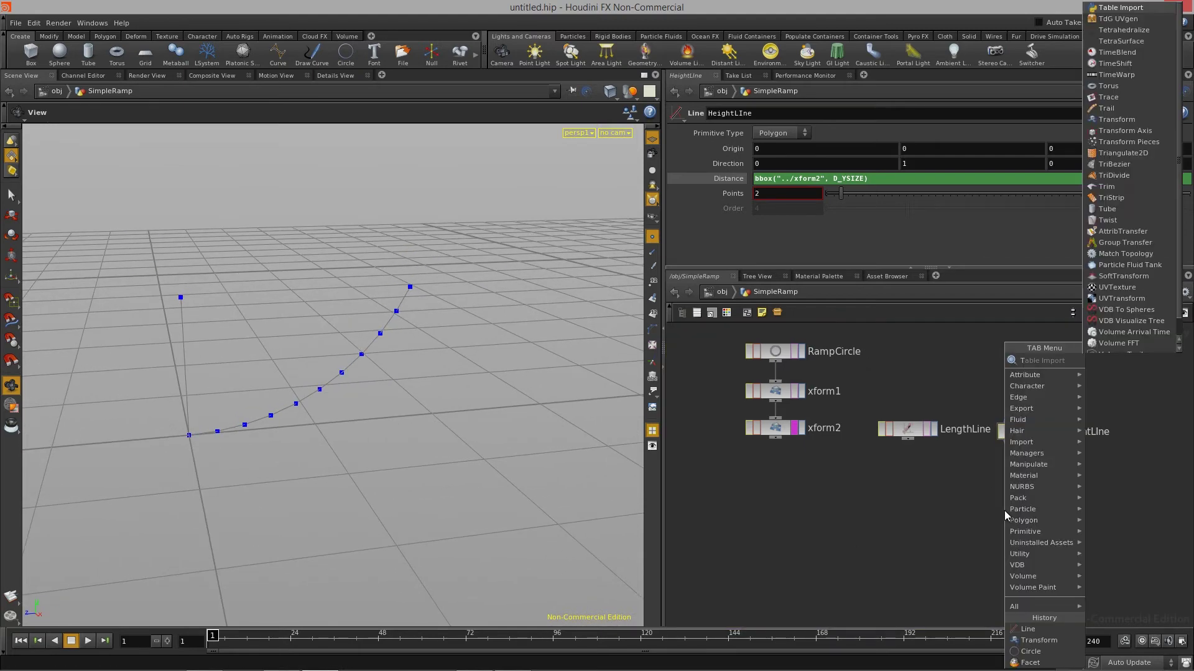
left_click(1094, 418)
left_click(1042, 484)
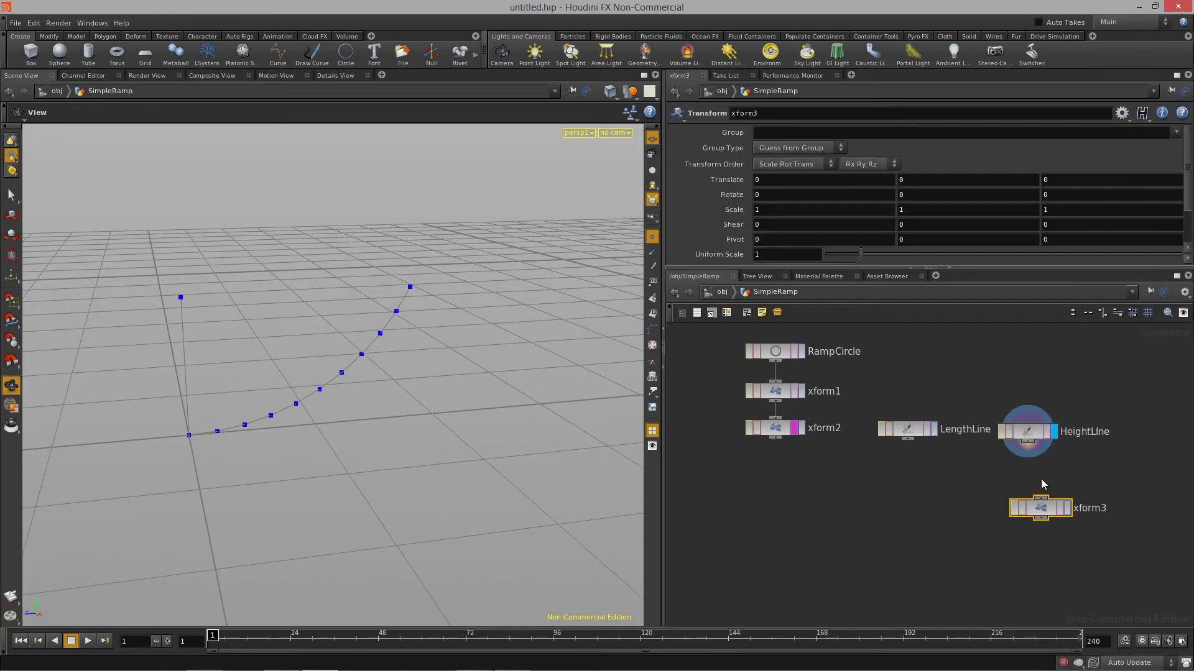
left_click(1032, 481)
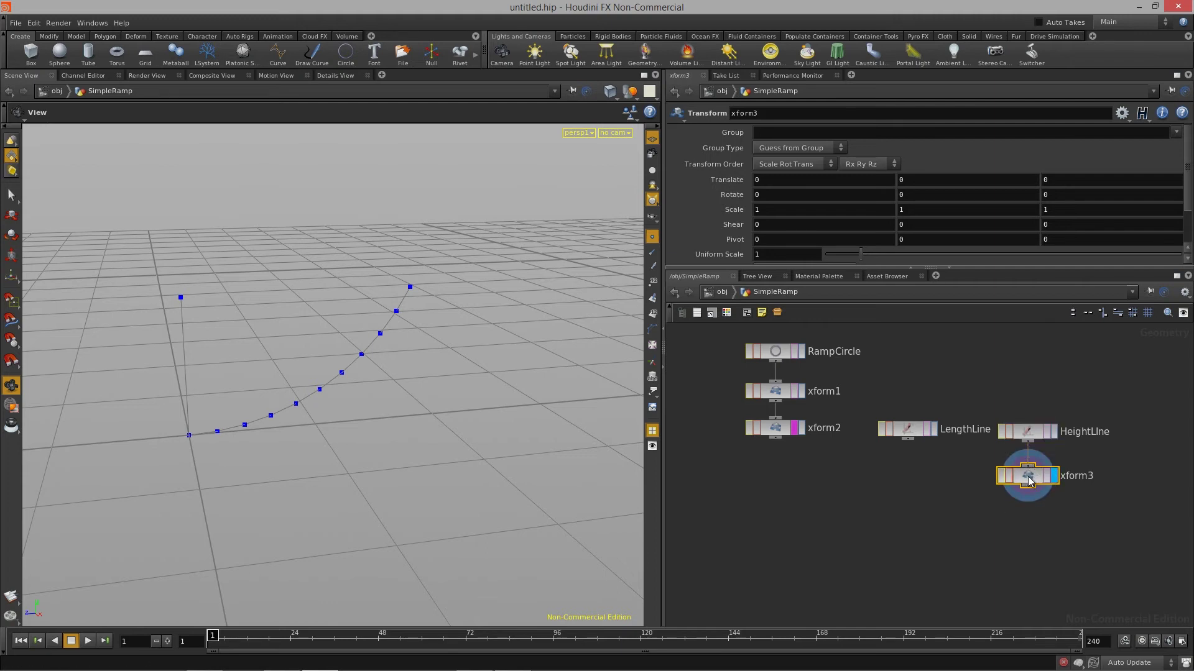
Step: Set xform3's Z translation to the expression bbox("../xform2", D_ZMIN)
left_click_drag(267, 393, 243, 409)
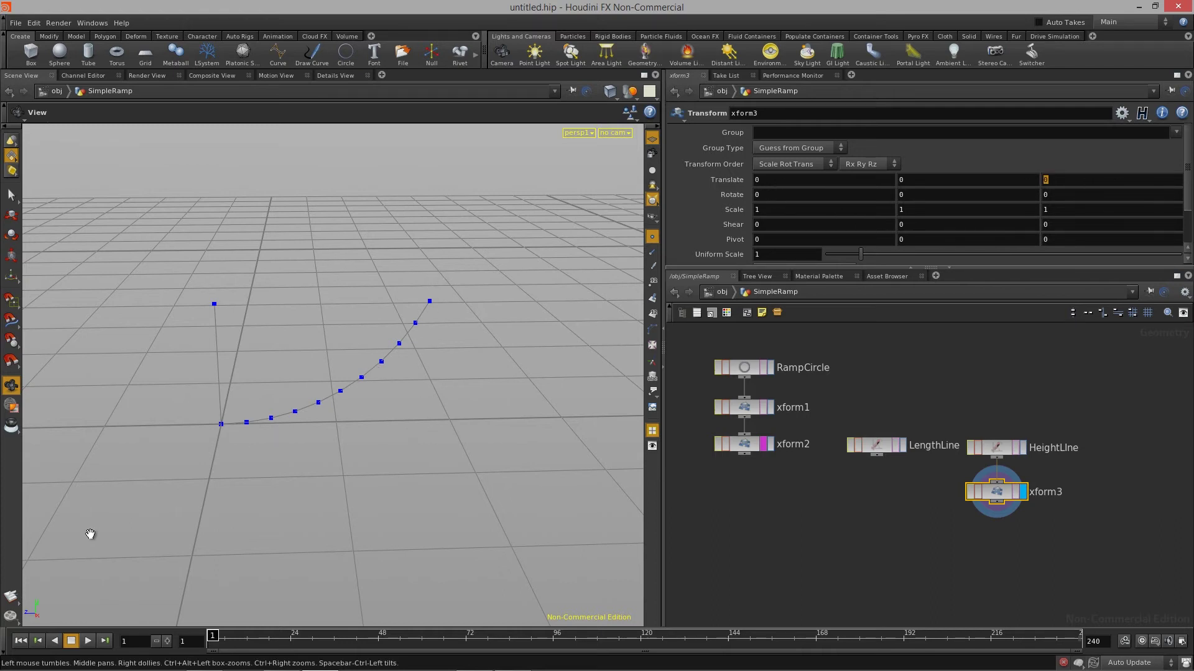
type("bbox")
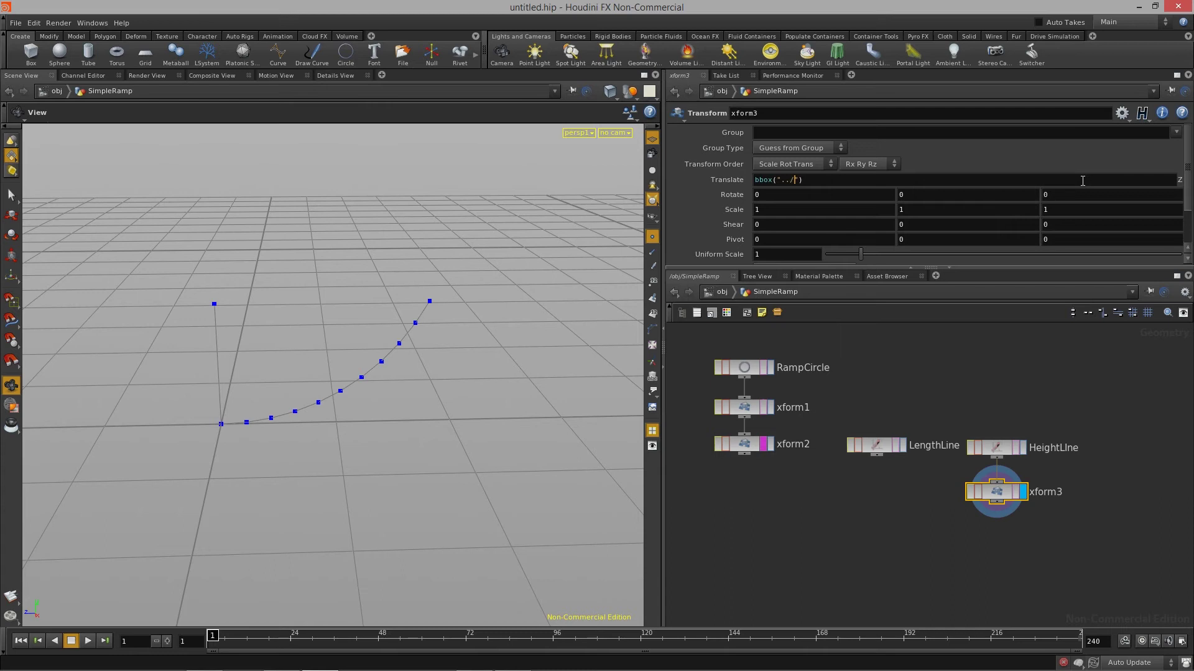
type("(\"../")
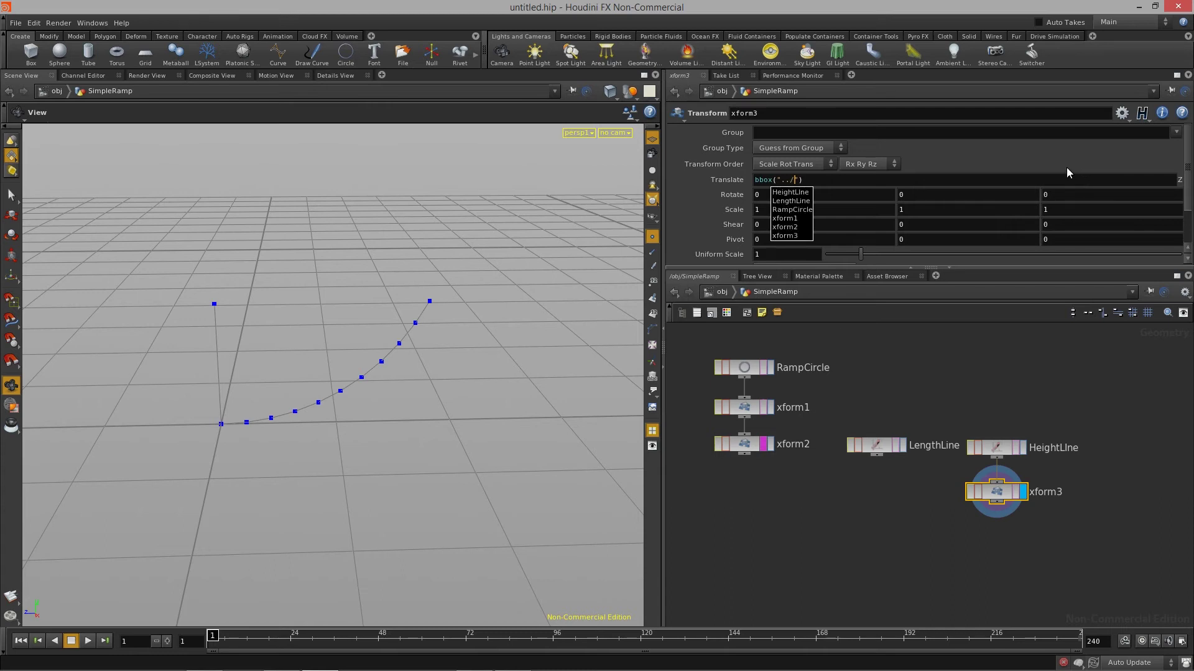
type("xform")
key("Down")
key("Down")
key("Return")
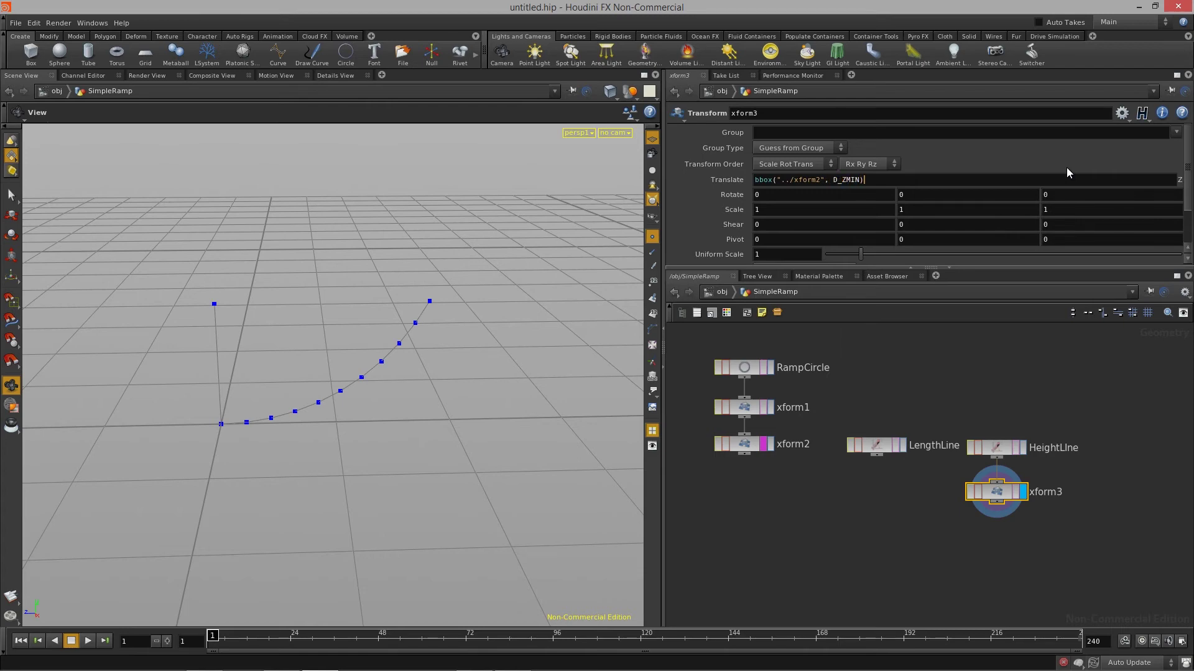
key("Return")
Step: Vary RampCircle's end arc angle to test whether the moved height line follows the arc's raised end
left_click_drag(365, 325, 437, 293)
left_click_drag(375, 521, 547, 472)
left_click(744, 368)
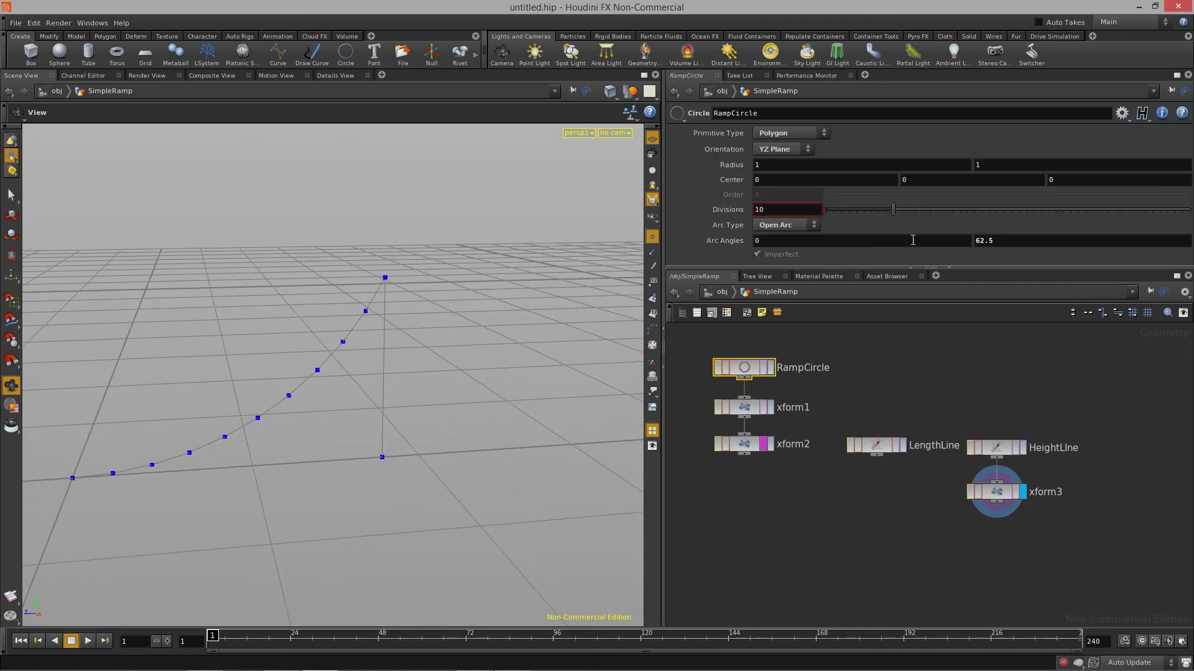
middle_click_drag(986, 237, 957, 218)
scroll(331, 384, "down", 3)
middle_click_drag(331, 384, 344, 357)
Step: Move xform3 aside in the network, display LengthLine and turn off xform2's template display
left_click_drag(995, 485, 1077, 495)
left_click(882, 448)
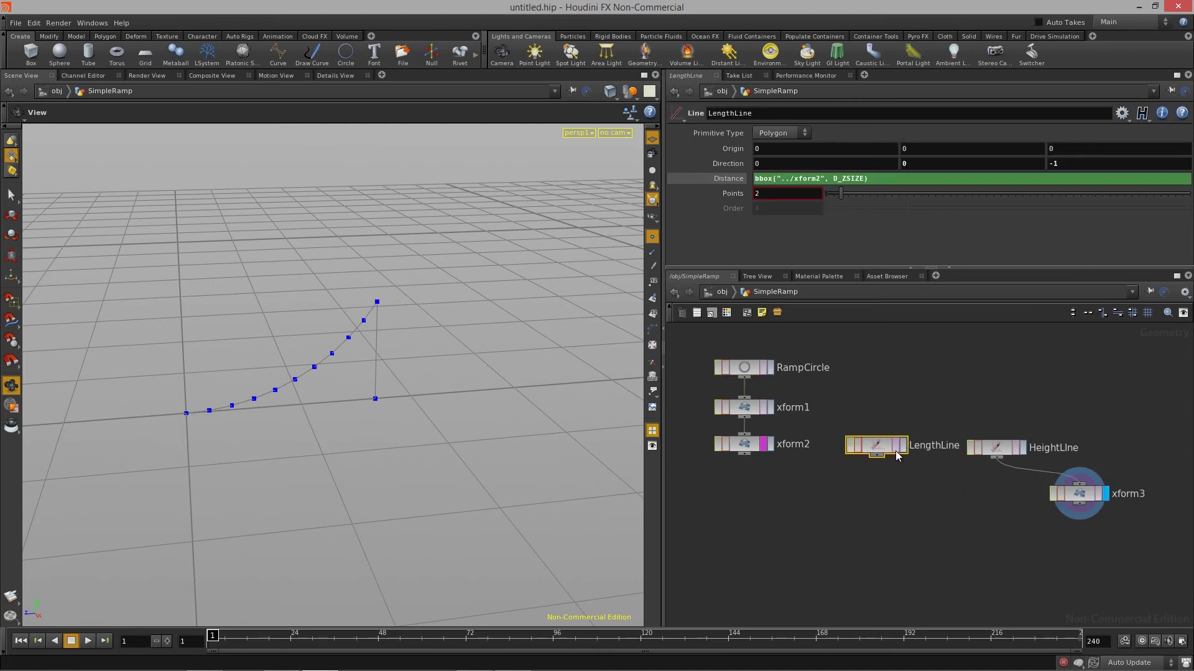
scroll(389, 413, "down", 1)
left_click(765, 445)
Step: Turn on point number display and examine the end points of LengthLine and HeightLIne in turn, finishing with LengthLine displayed
left_click_drag(328, 416, 307, 437)
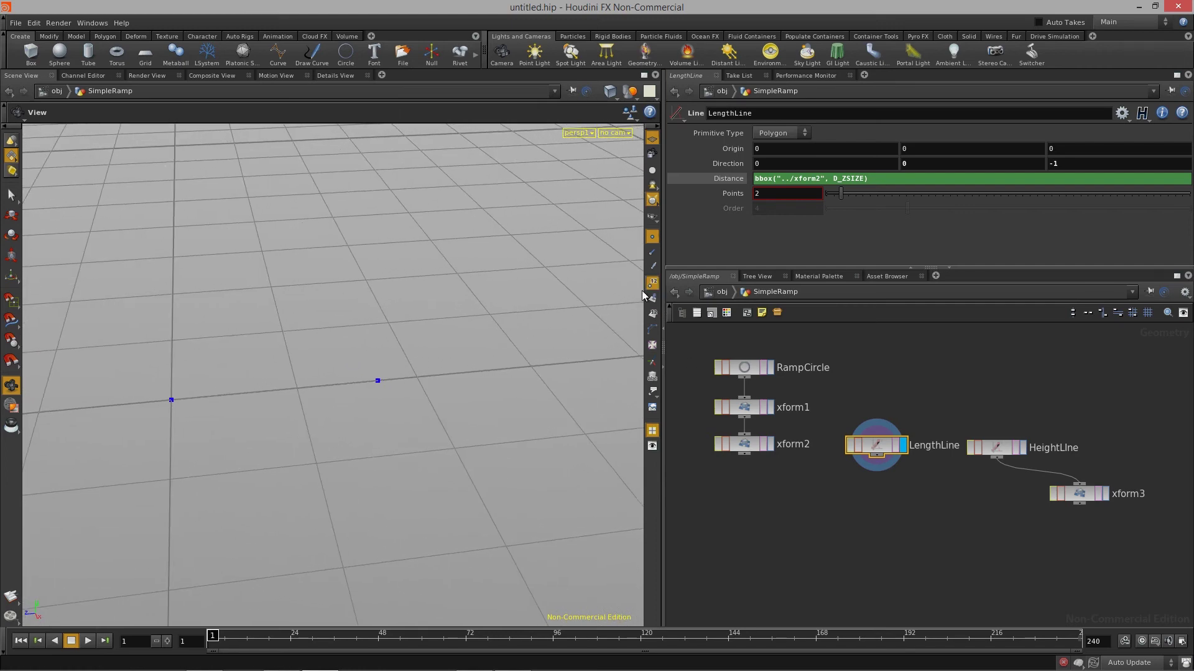
left_click_drag(202, 407, 301, 421)
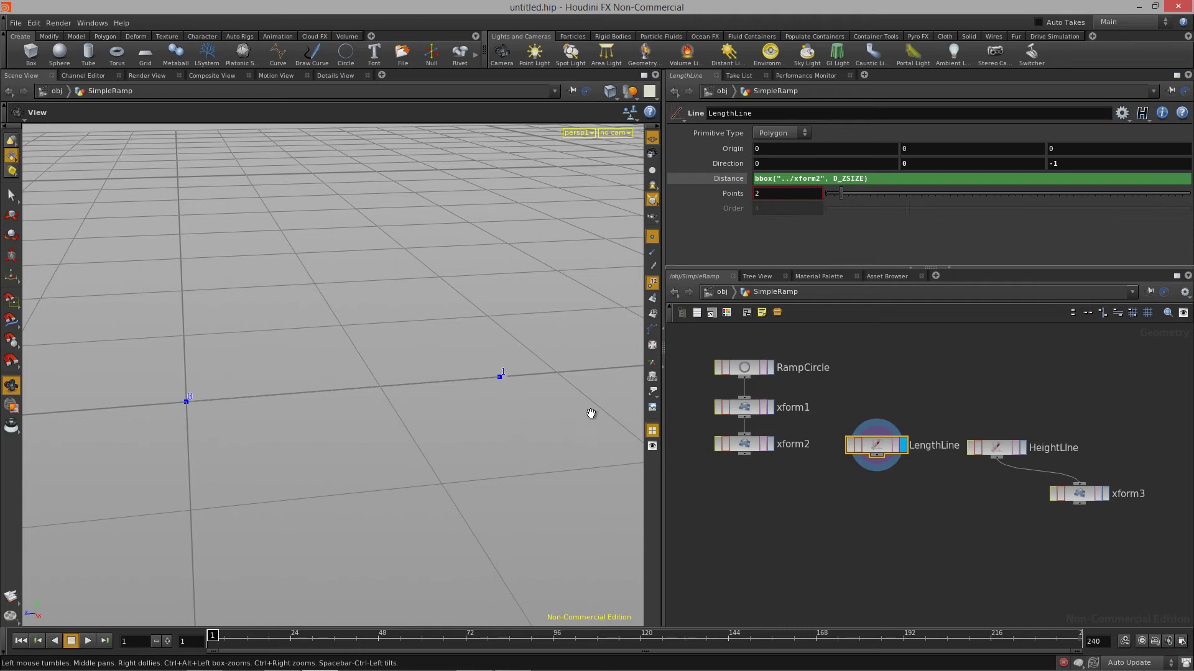
middle_click_drag(863, 510, 865, 500)
left_click(865, 500)
left_click(998, 445)
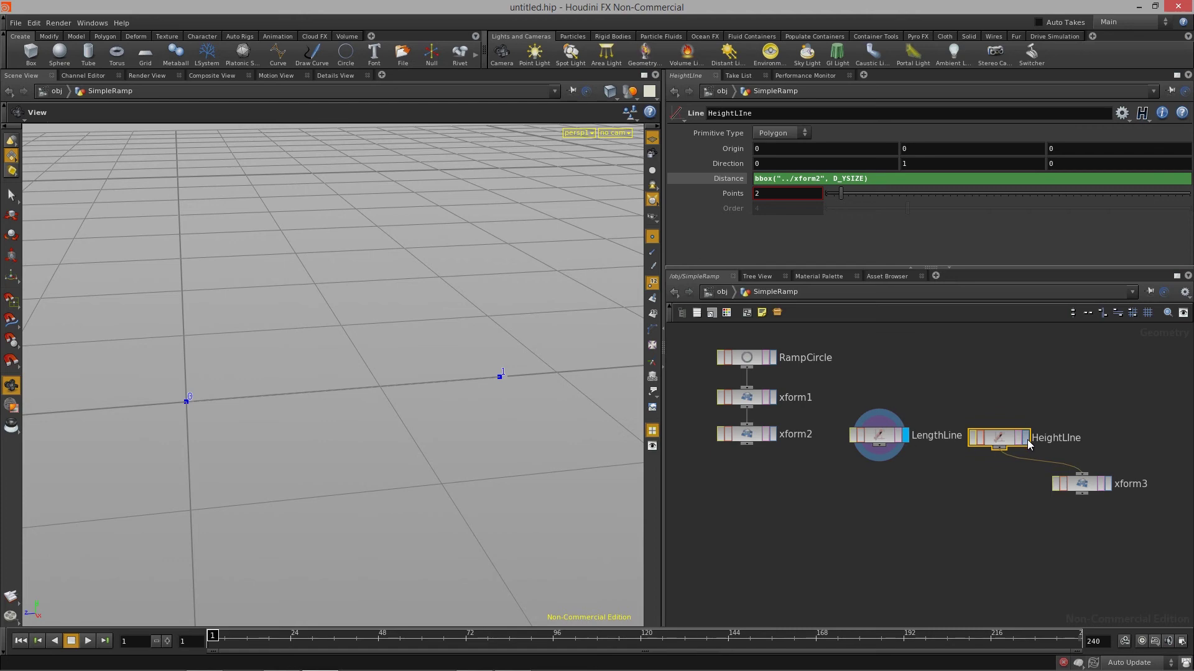
left_click(1025, 439)
left_click_drag(274, 382, 217, 457)
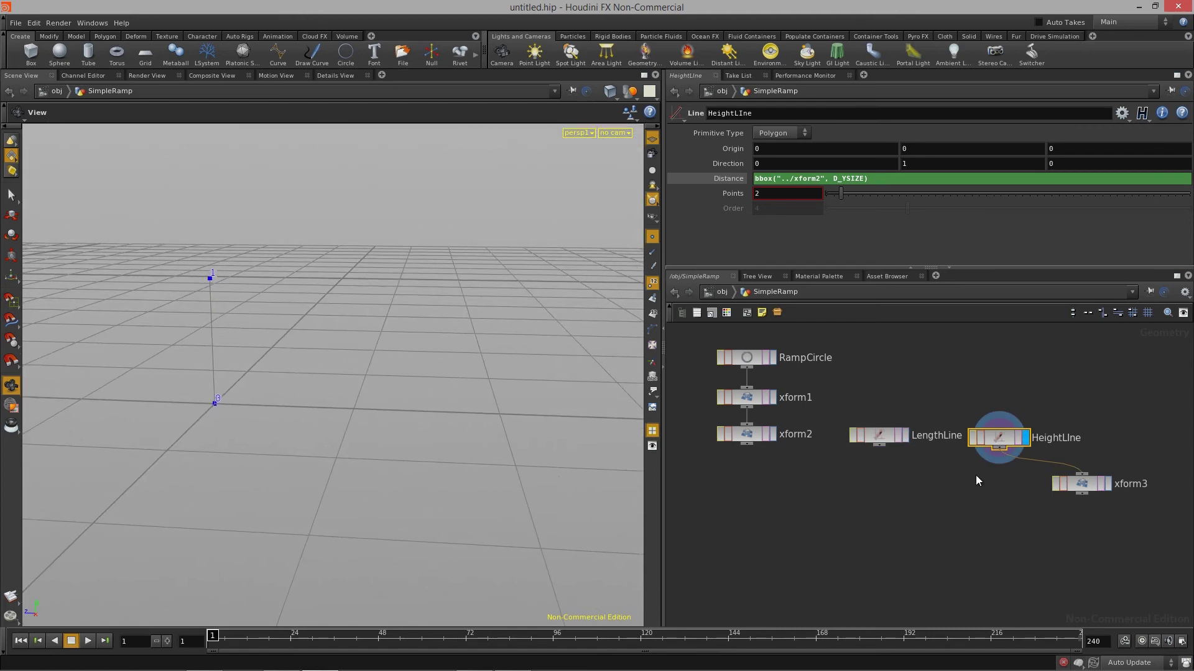
left_click(905, 437)
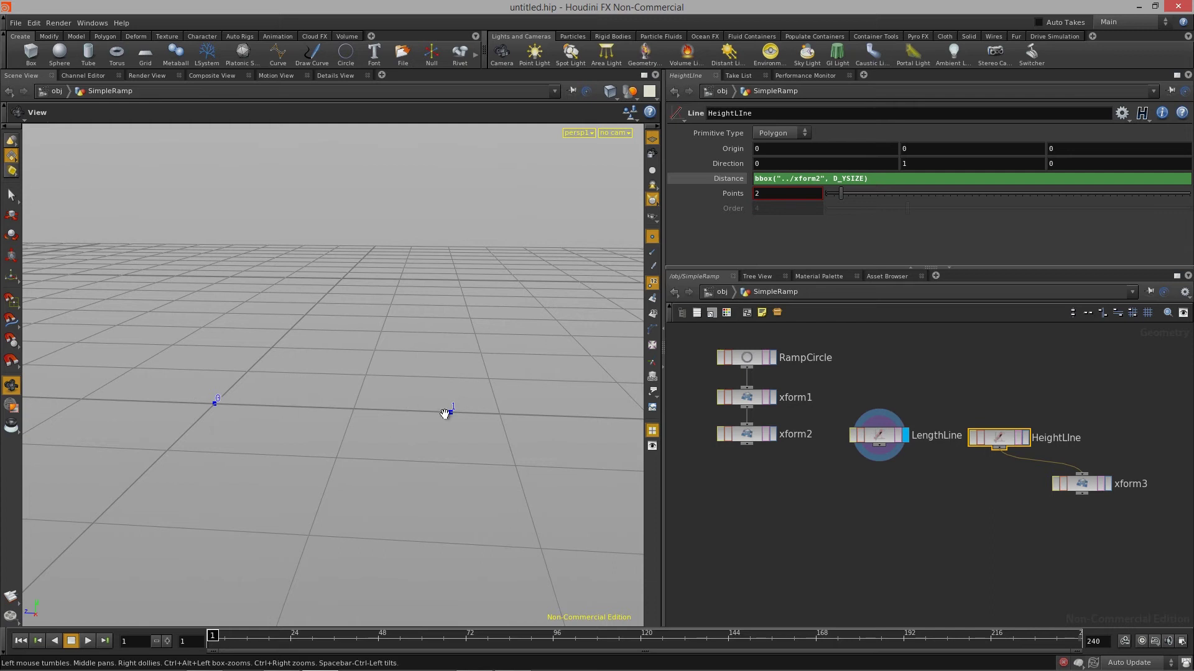
Step: Add a Copy node below LengthLine
key("Tab")
type("cop")
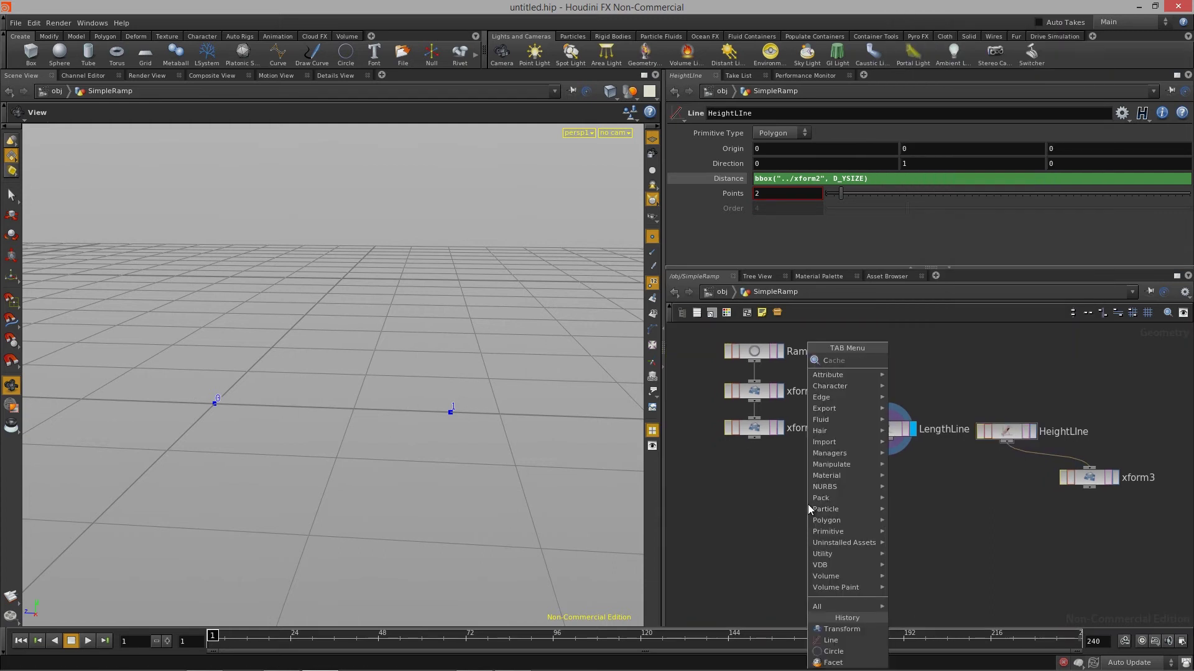
key("Down")
key("Return")
left_click(882, 508)
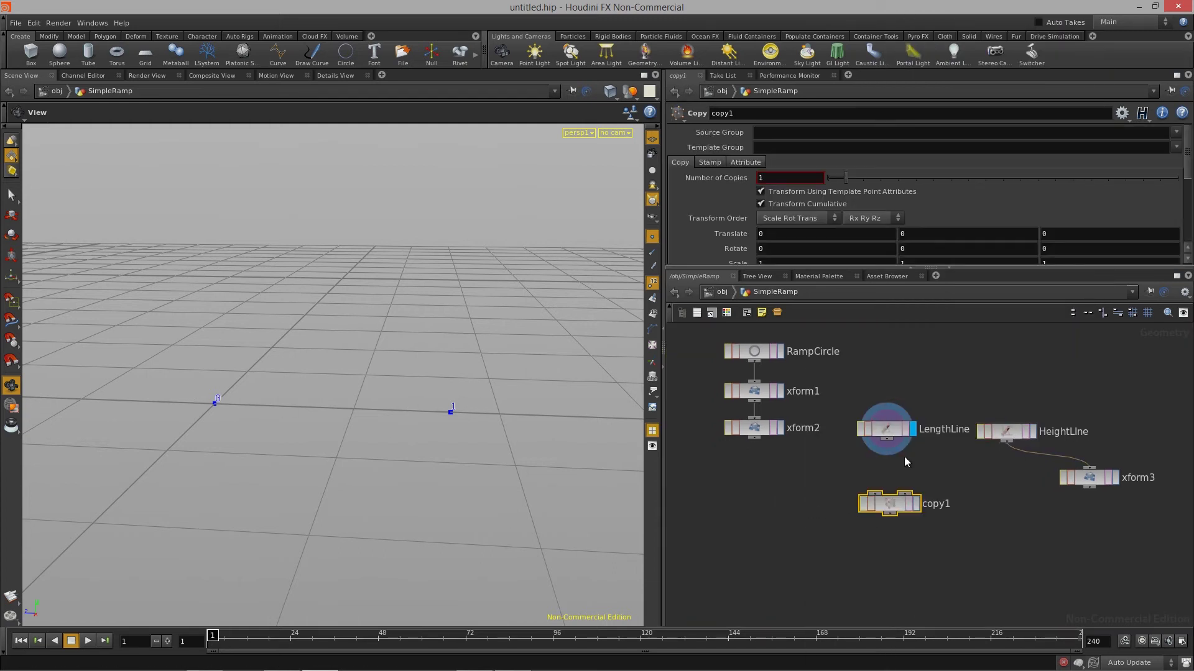
Step: Connect HeightLIne to copy1 as the geometry to copy and LengthLine as the template, and display copy1
left_click(888, 443)
left_click(904, 494)
left_click(1005, 444)
left_click(875, 494)
left_click_drag(901, 505, 903, 503)
left_click(914, 503)
left_click_drag(358, 368, 608, 357)
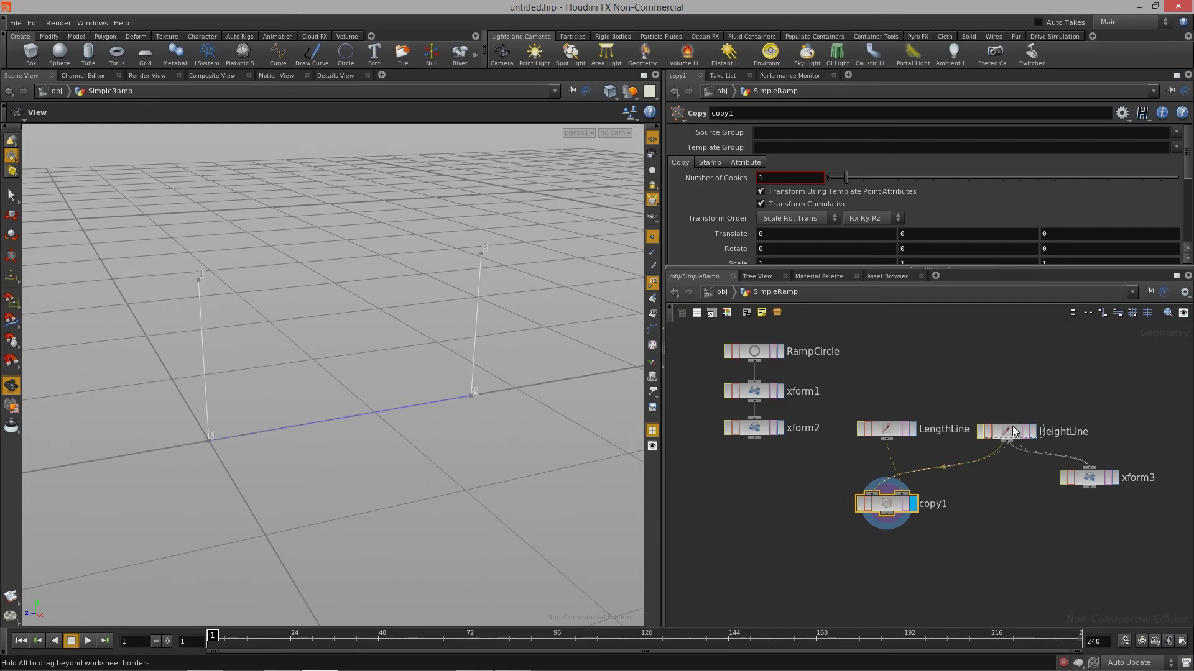
Step: Tidy the network by shifting HeightLIne slightly and moving copy1 further below LengthLine
left_click_drag(1006, 431, 1012, 427)
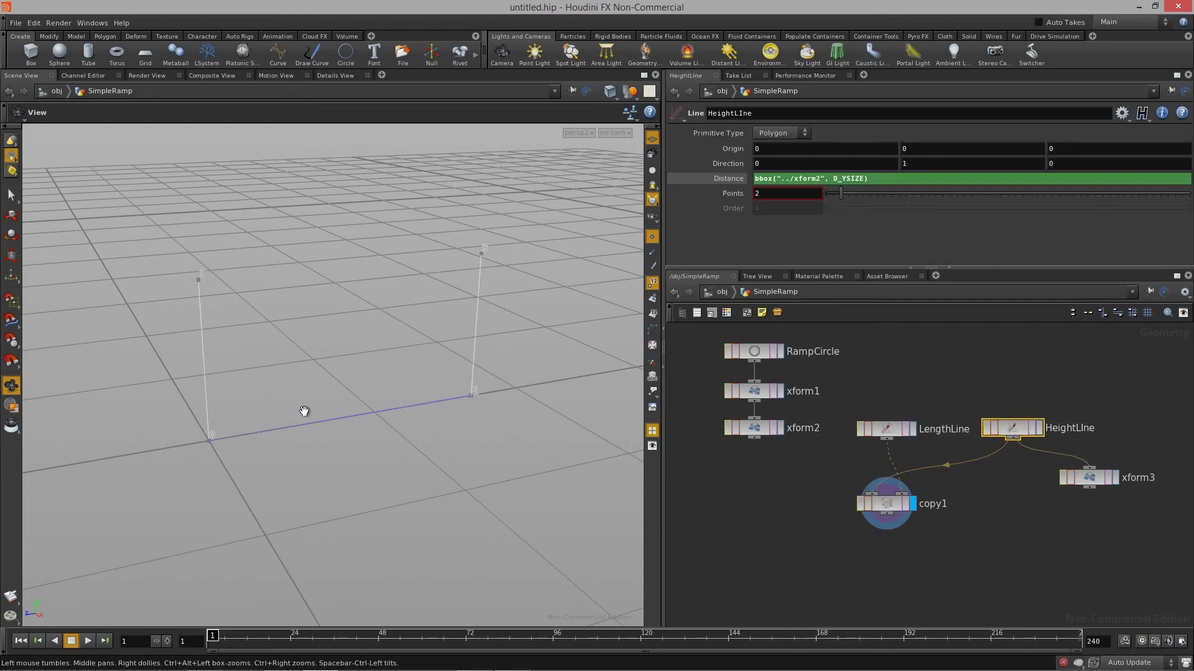
left_click_drag(426, 448, 402, 448)
scroll(400, 447, "down", 3)
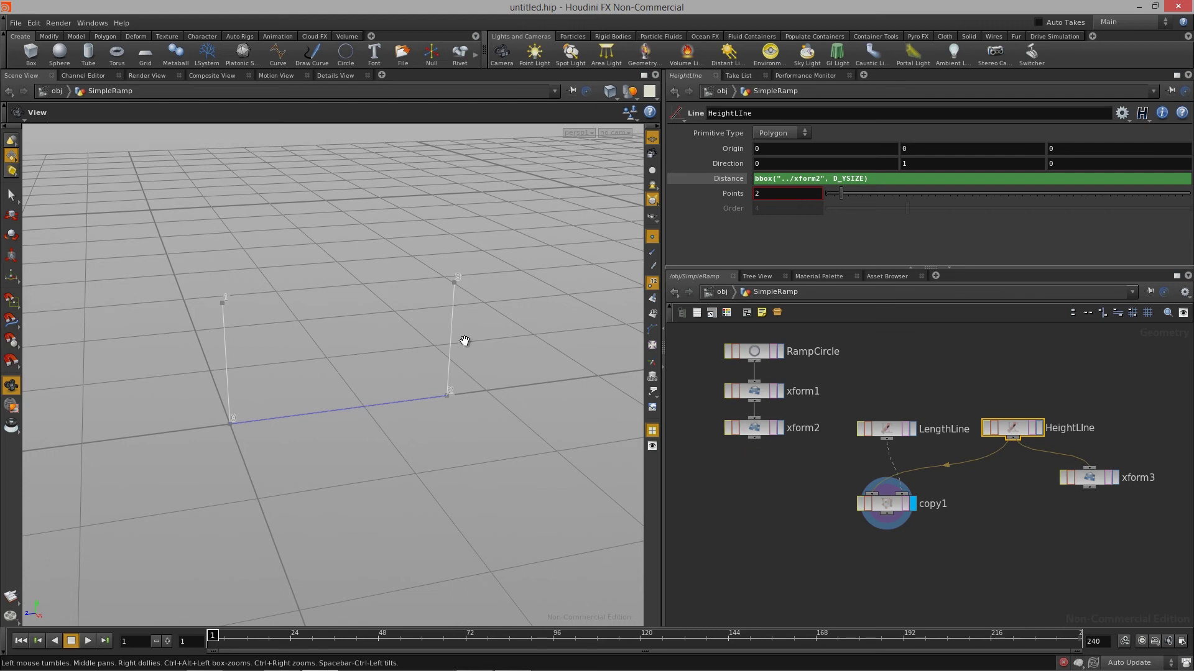
left_click_drag(891, 535, 892, 580)
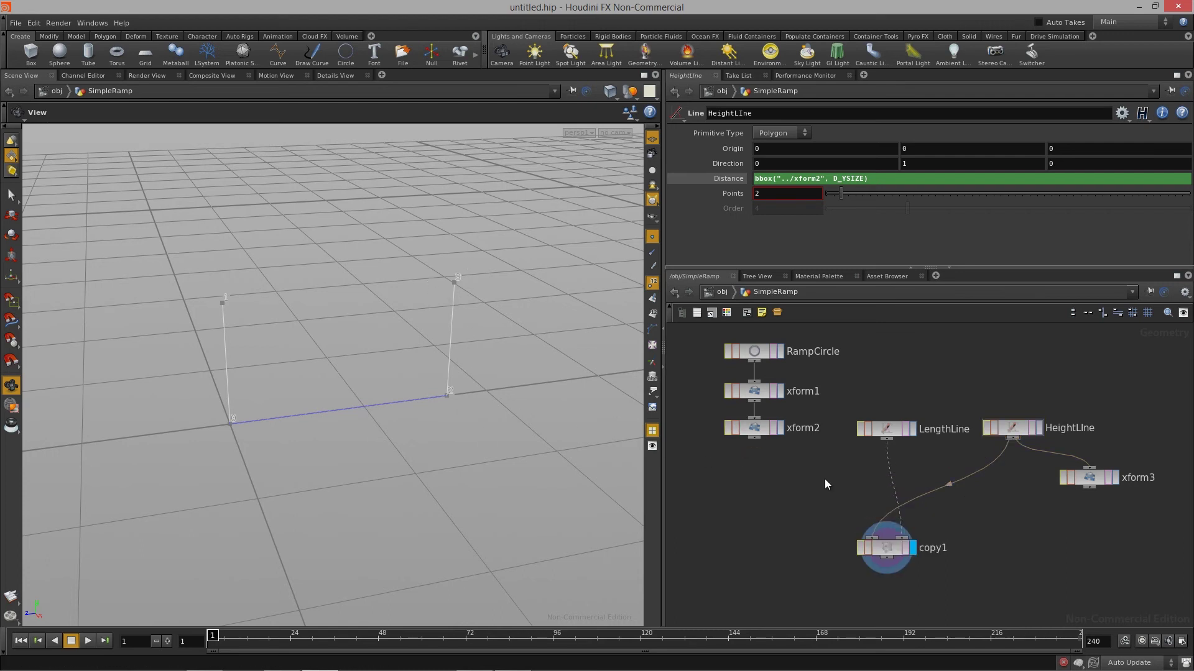
Step: Add a Delete node, connect LengthLine to its input, and display it
key("Tab")
key("Escape")
left_click(811, 487)
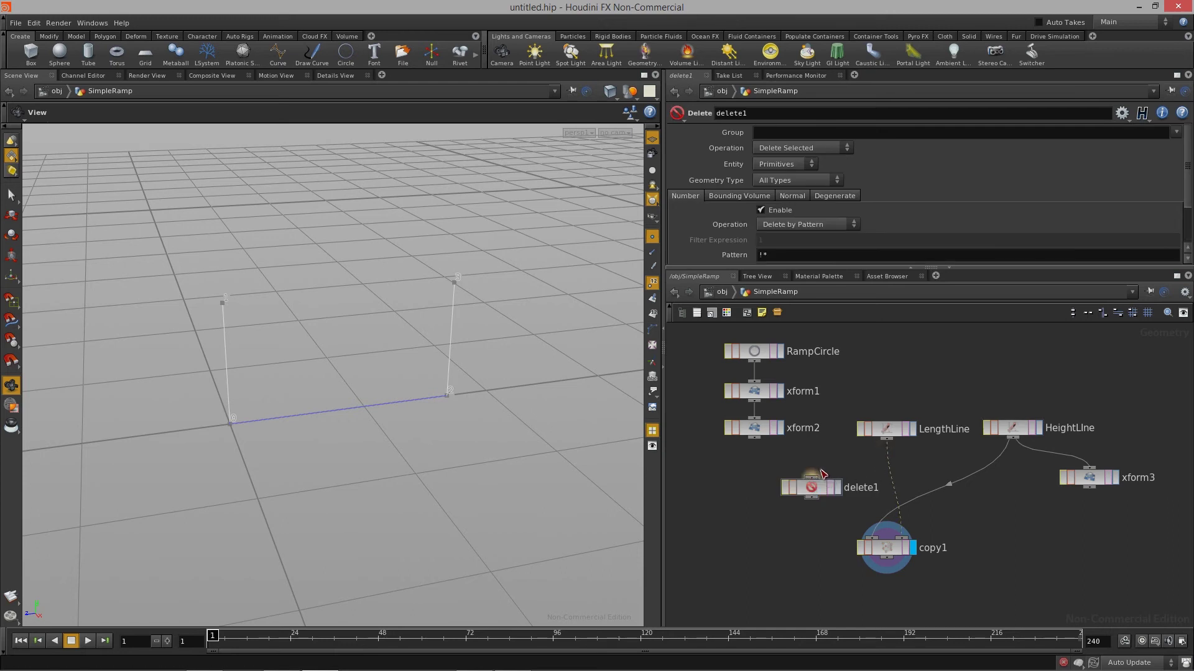
left_click_drag(886, 439, 837, 490)
left_click(837, 487)
left_click_drag(428, 422, 187, 400)
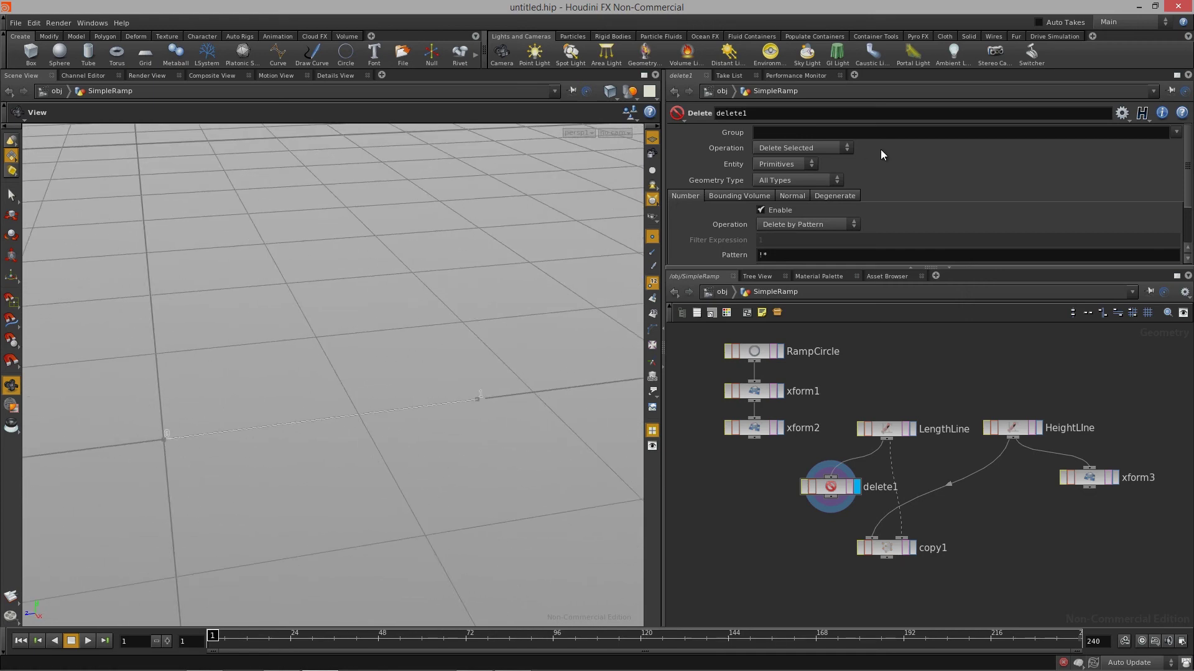
Step: Set delete1 to delete points by pattern, with 0 as the pattern
left_click_drag(961, 268, 961, 281)
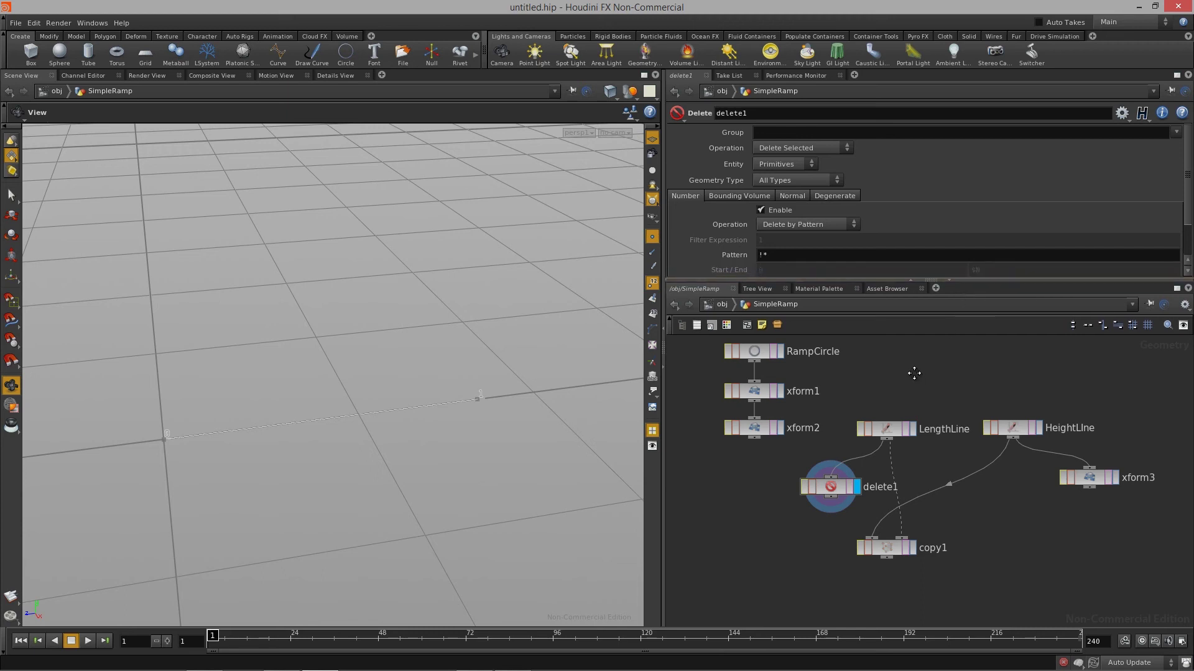
left_click(792, 148)
left_click(796, 159)
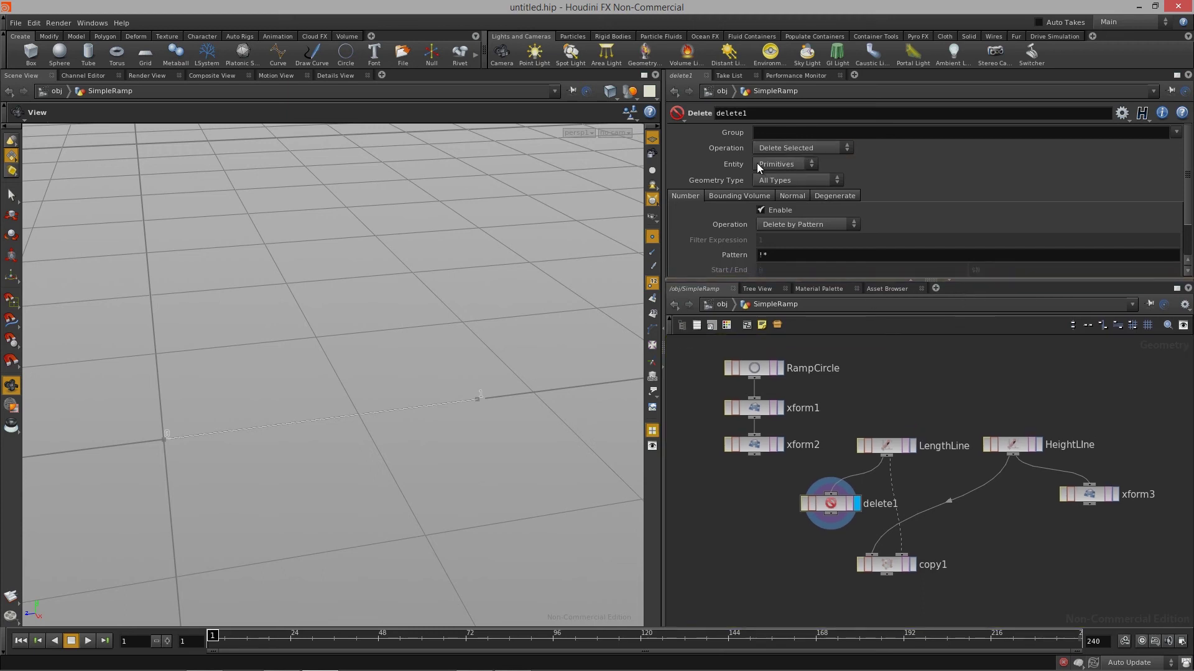
left_click(793, 165)
left_click(781, 256)
type("0")
key("Return")
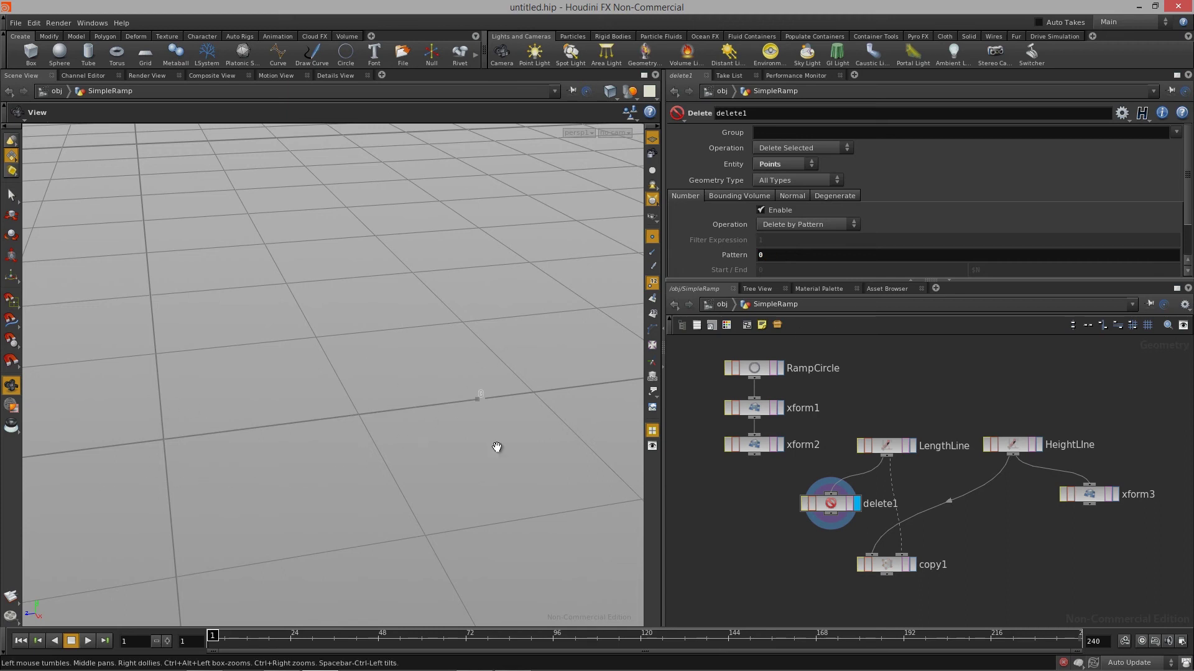
Step: Place delete1 between LengthLine and copy1's template input, and display copy1
middle_click_drag(941, 551, 914, 488)
scroll(895, 466, "up", 2)
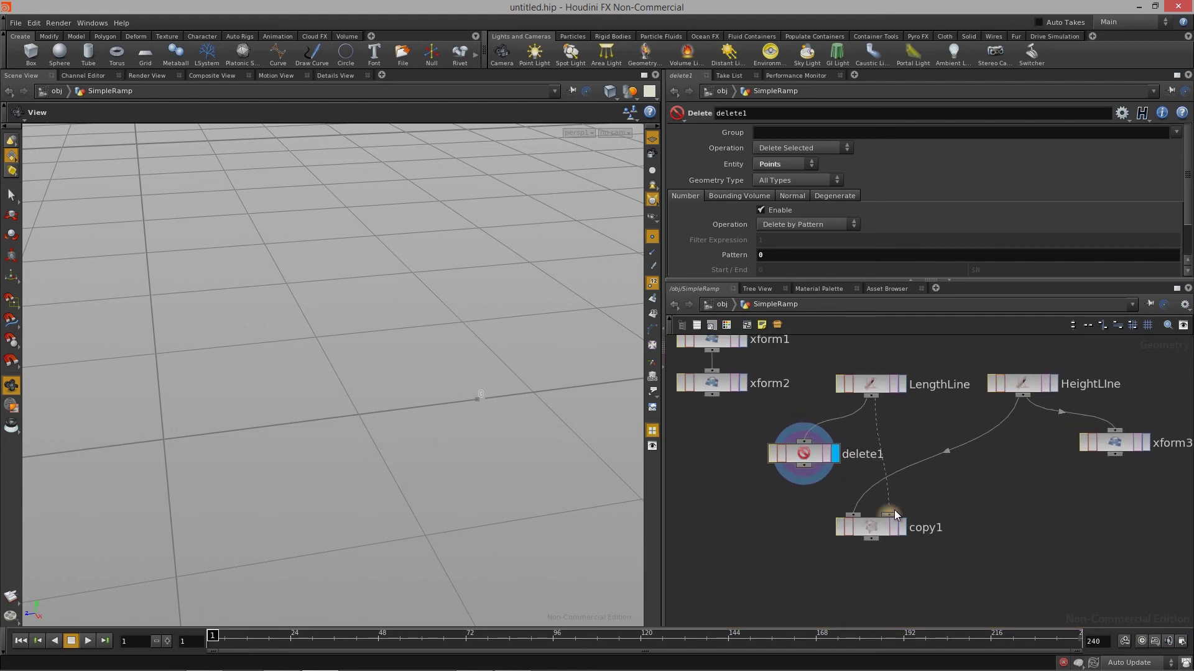
left_click_drag(819, 459, 886, 442)
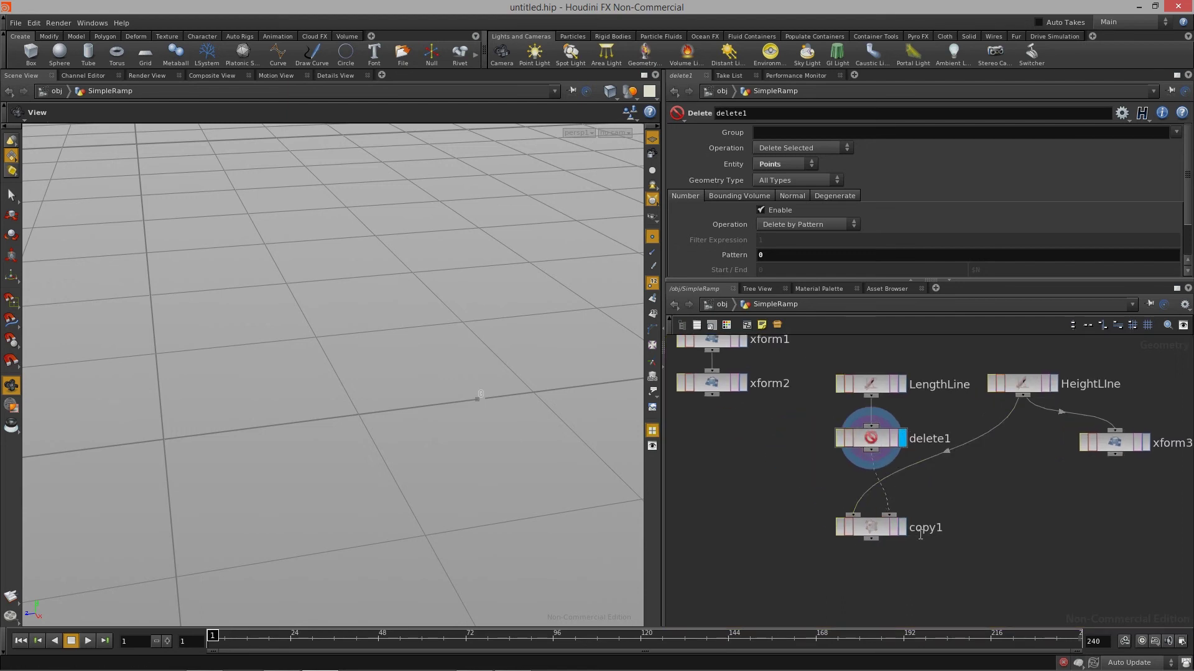
left_click(903, 534)
left_click_drag(407, 426, 445, 413)
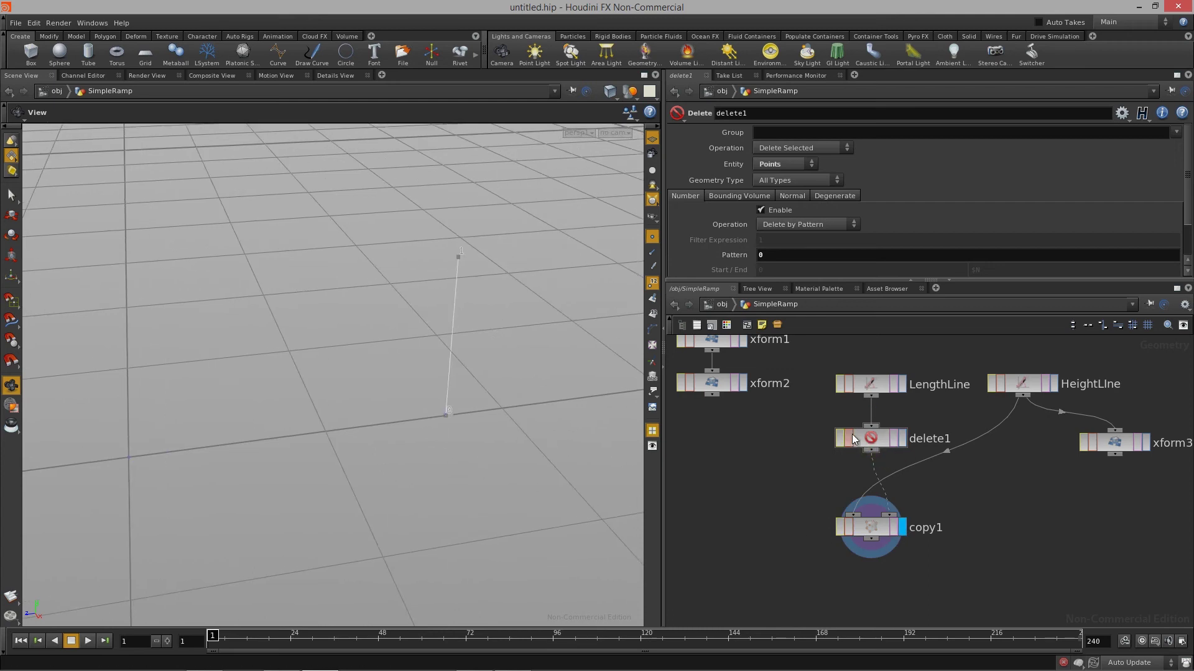
Step: Move HeightLIne near copy1's geometry input and delete the unused xform3 node
left_click_drag(1031, 383, 793, 459)
left_click(1119, 449)
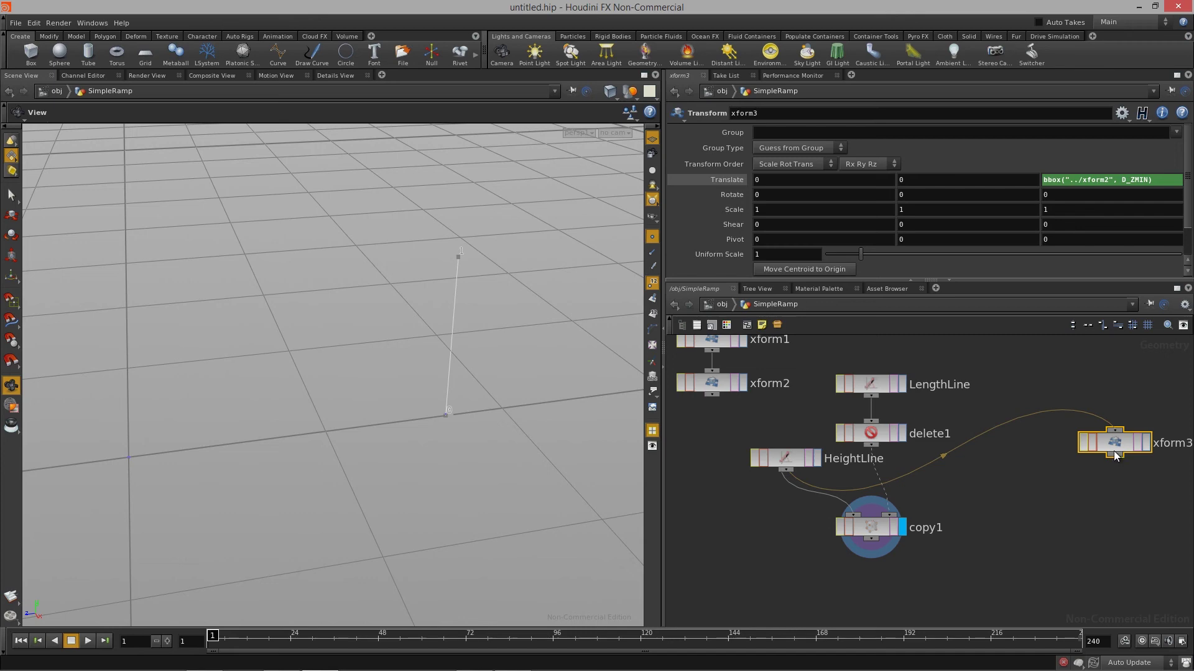
key("Delete")
left_click_drag(488, 355, 460, 417)
Step: Turn on template display for xform2 to compare the arc with the copied height line
left_click(784, 459)
left_click_drag(378, 439, 404, 276)
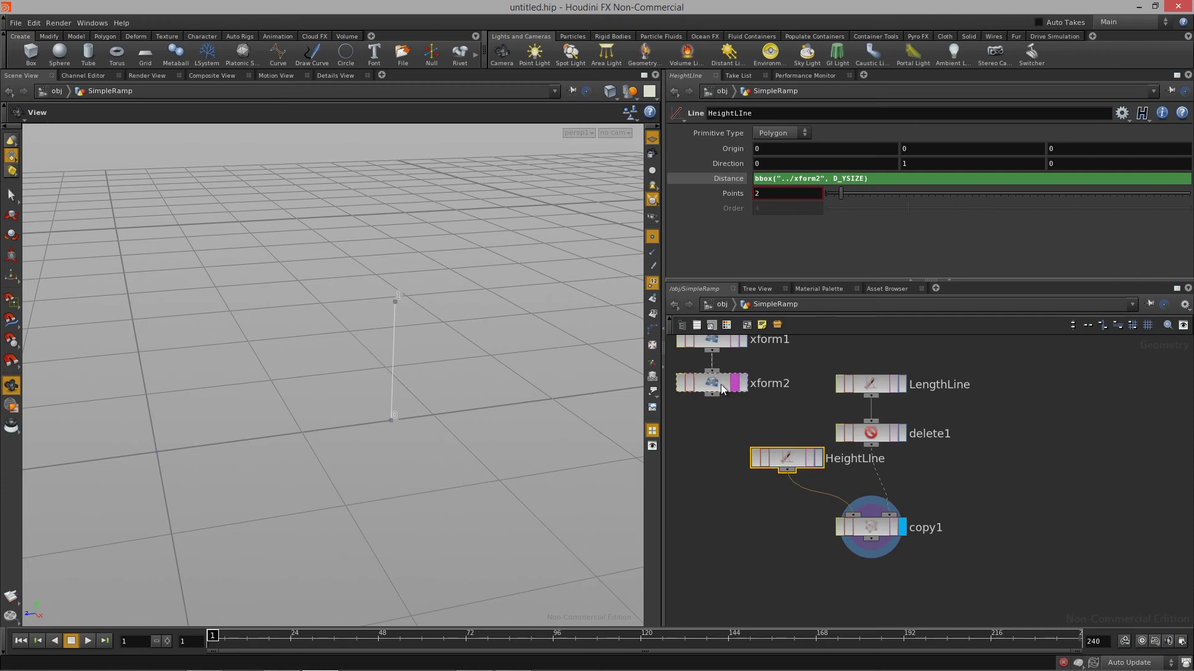
left_click_drag(368, 381, 343, 360)
middle_click_drag(1003, 447, 1008, 467)
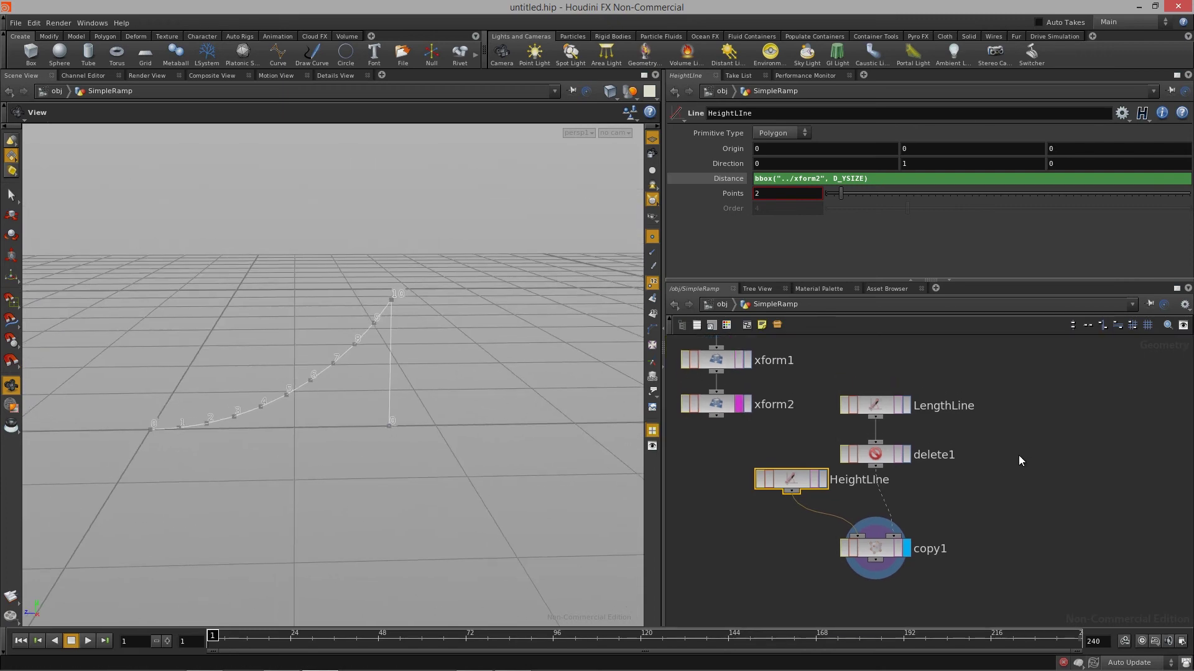
Step: Rearrange the line and copy nodes apart from the RampCircle chain, with HeightLIne beside delete1 and LengthLine above delete1
scroll(1029, 440, "down", 2)
left_click_drag(1018, 391, 840, 535)
left_click_drag(829, 479, 896, 422)
left_click(1010, 410)
middle_click_drag(1034, 451, 1060, 513)
left_click_drag(1040, 383, 1026, 485)
left_click(930, 462)
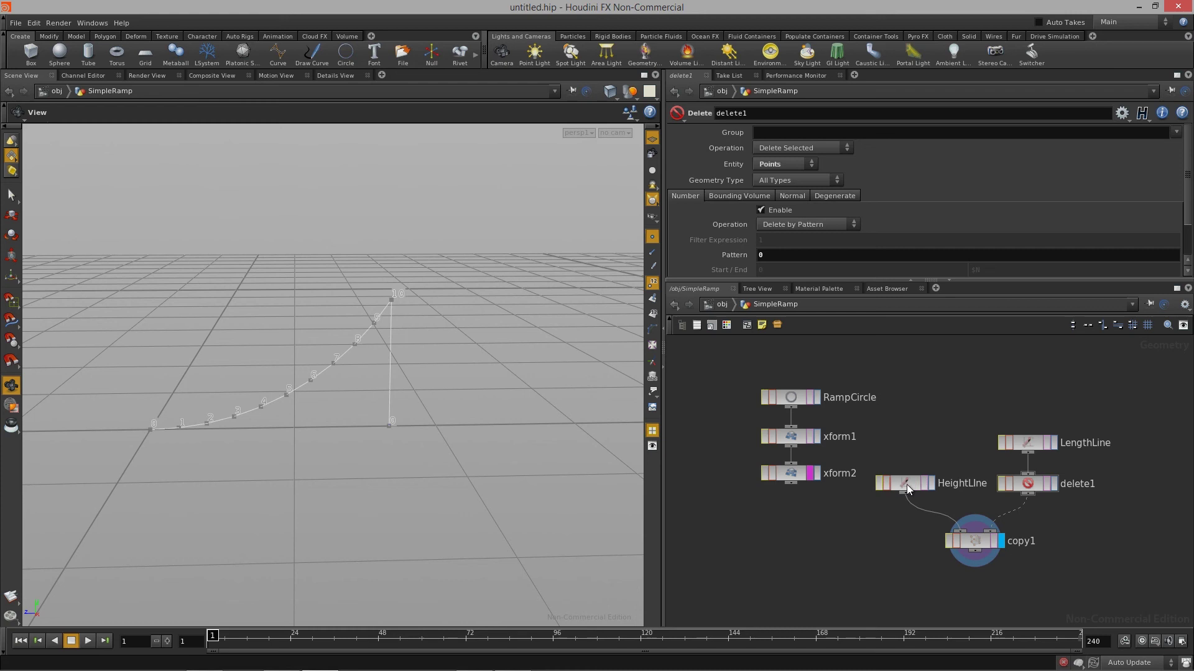
left_click_drag(916, 486, 921, 487)
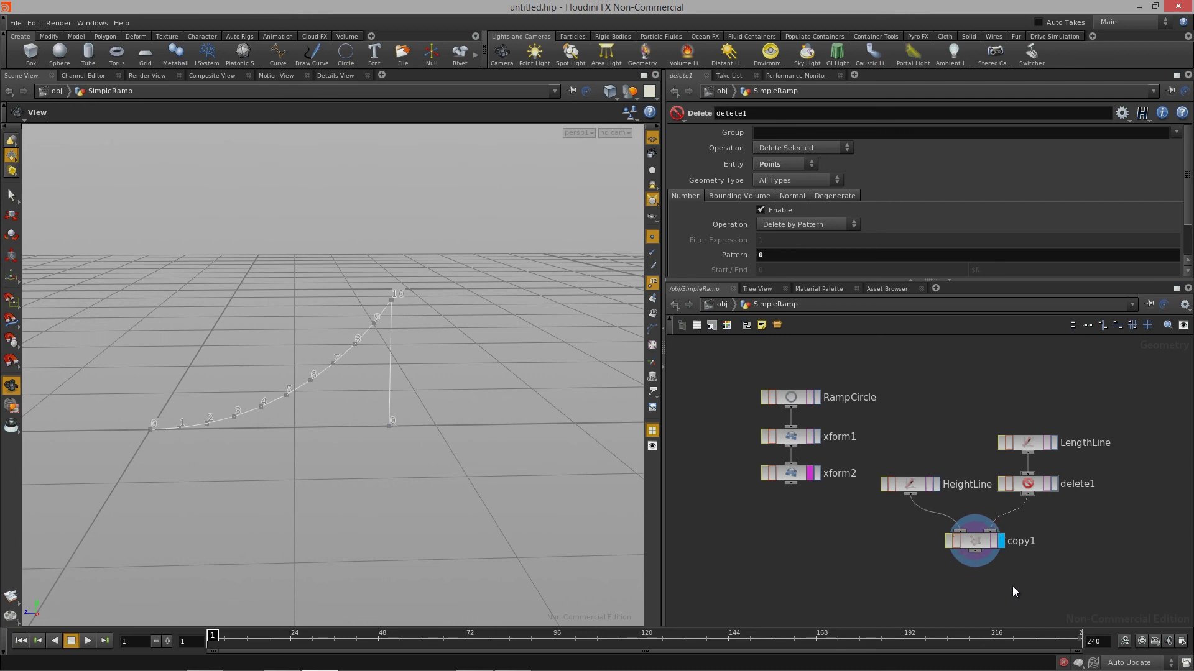
Step: Review delete1 and the LengthLine parameters against the arc and height line in the viewport
middle_click_drag(878, 549, 868, 532)
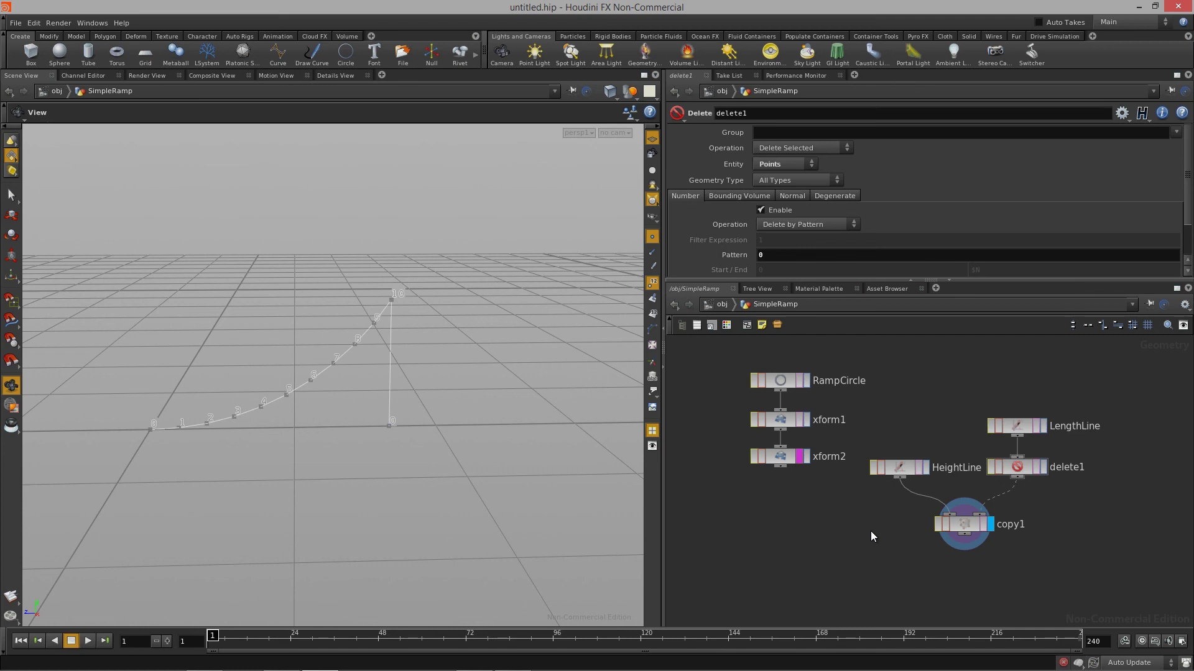
middle_click_drag(887, 522, 903, 511)
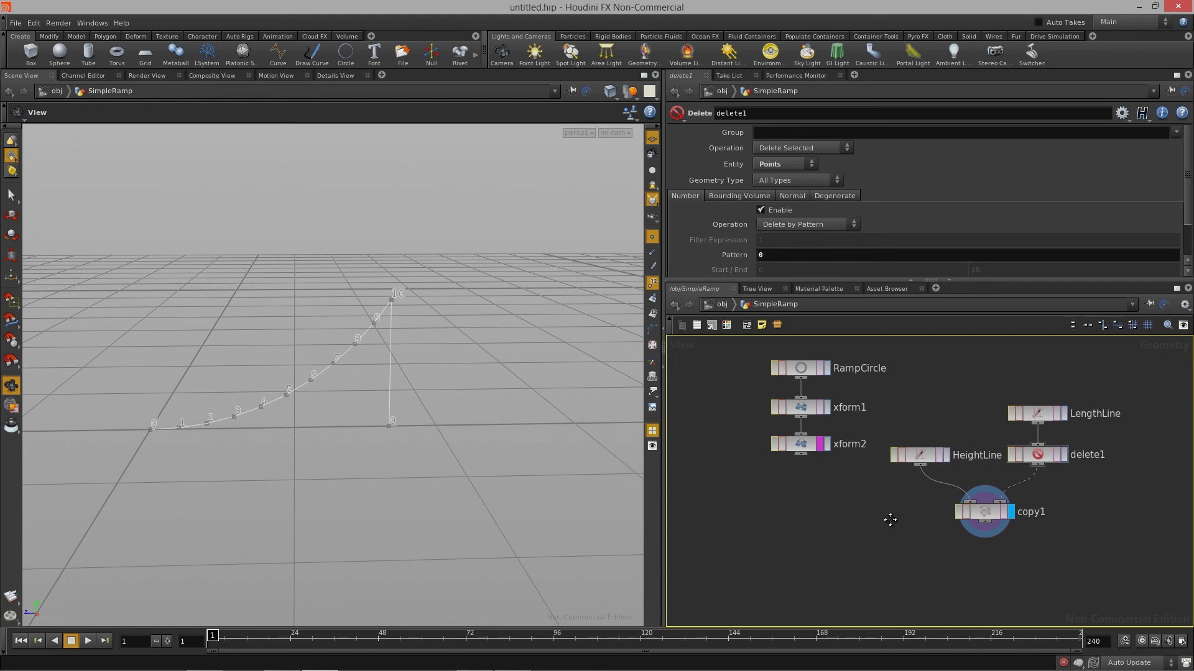
left_click(1026, 457)
left_click(1029, 415)
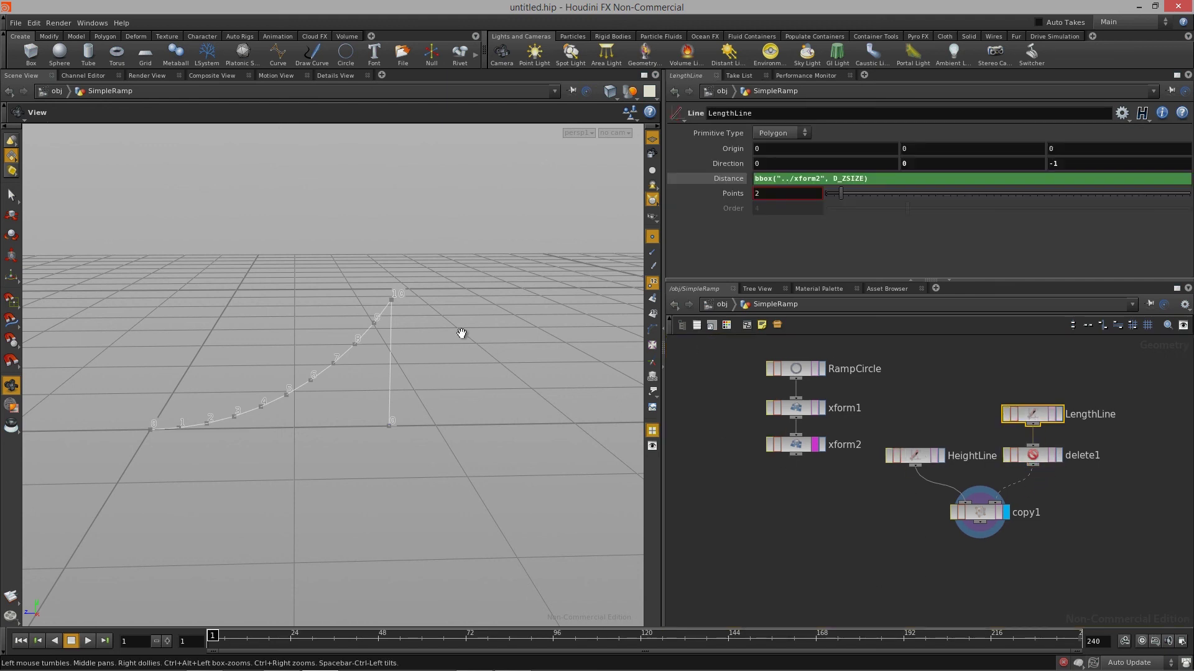
left_click_drag(269, 418, 414, 386)
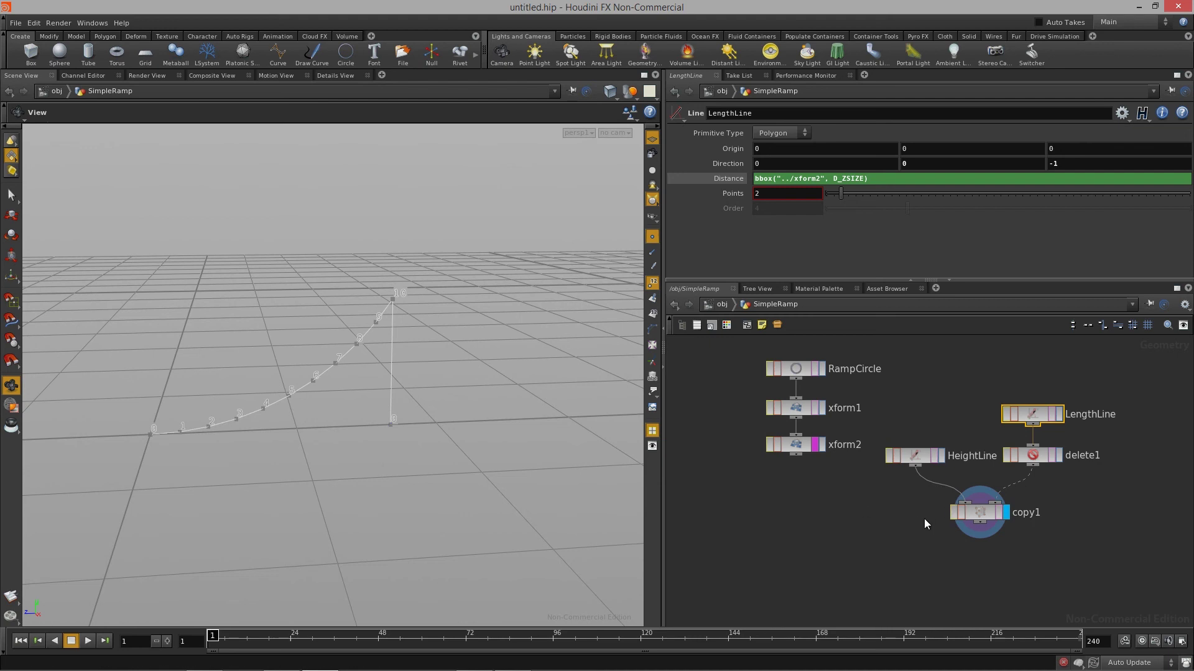
Step: Turn off template display across the RampCircle, xform1 and xform2 chain
middle_click_drag(740, 400, 759, 404)
left_click_drag(735, 364, 813, 459)
middle_click_drag(900, 399, 907, 381)
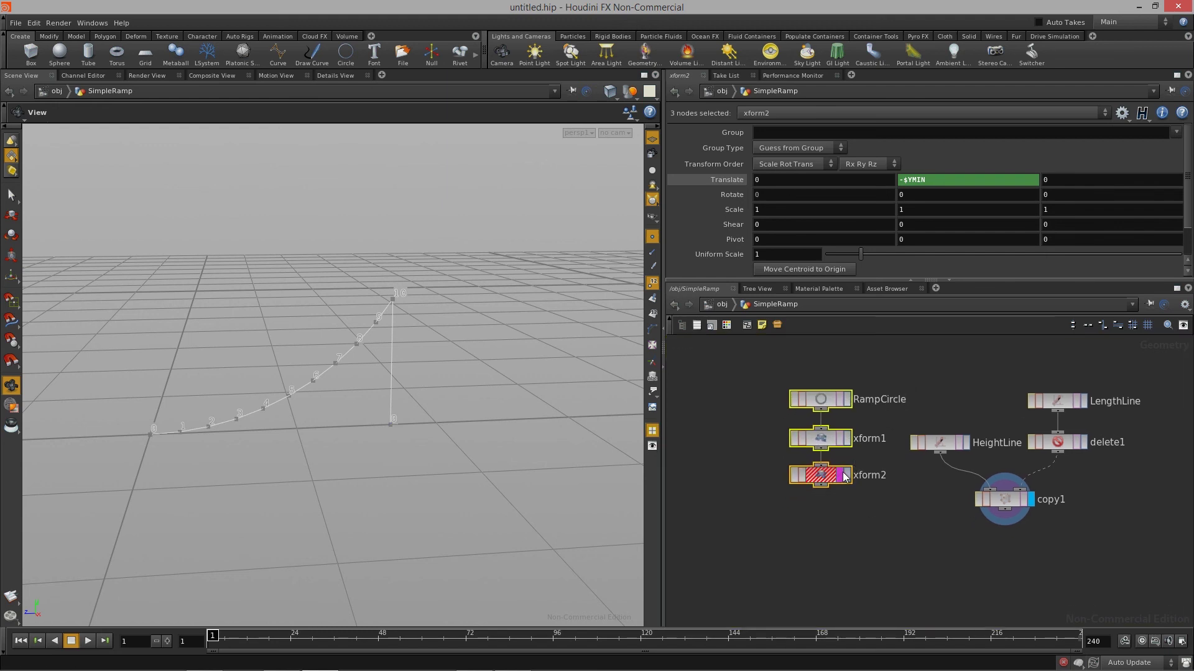
left_click(845, 476)
left_click(813, 485)
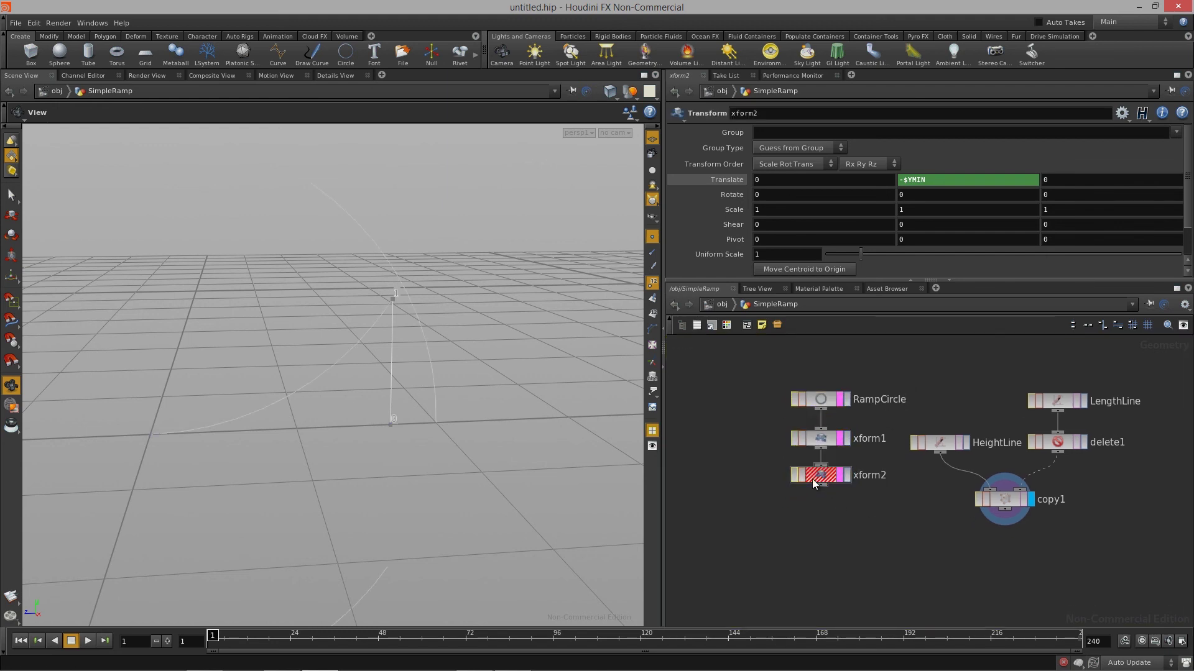
left_click(801, 477)
left_click(834, 499)
left_click(843, 476)
middle_click_drag(858, 533, 840, 509)
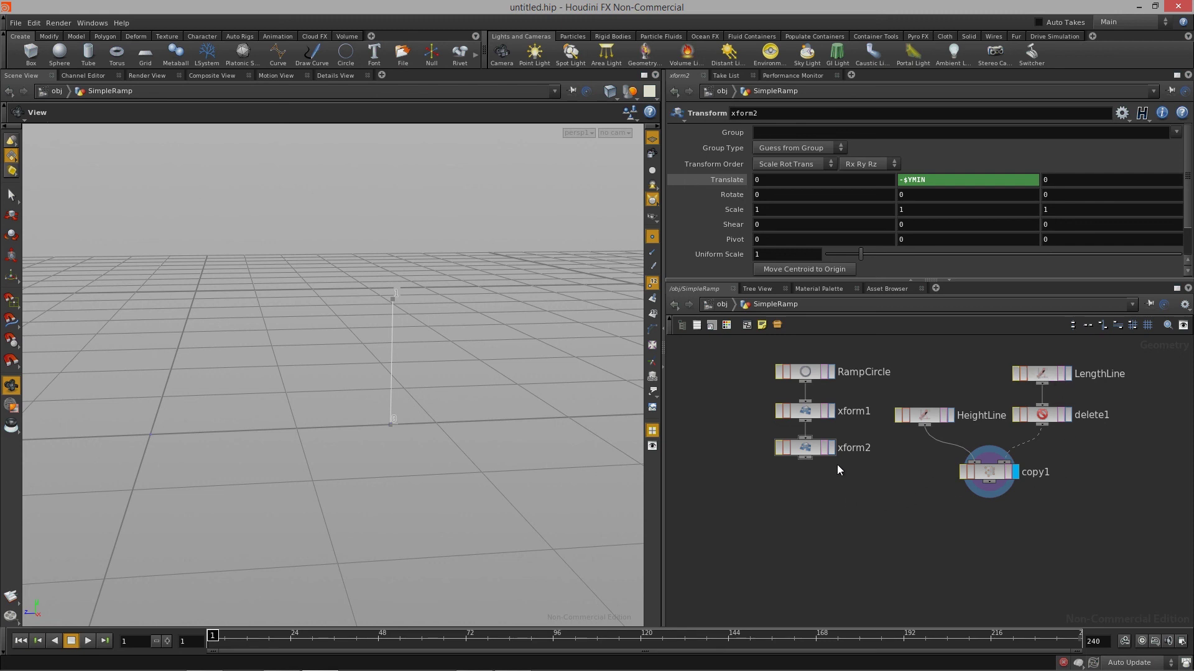
Step: Display xform2, copy1 and LengthLine in turn to examine the three separate pieces of the ramp outline
left_click(831, 447)
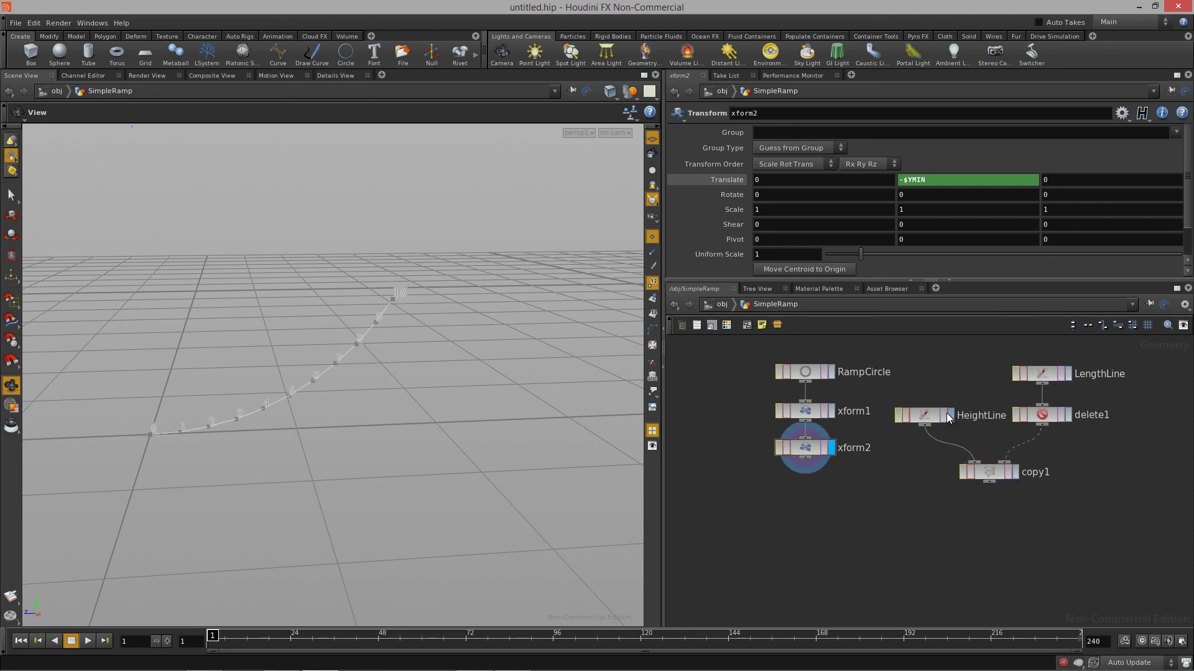
left_click(1015, 472)
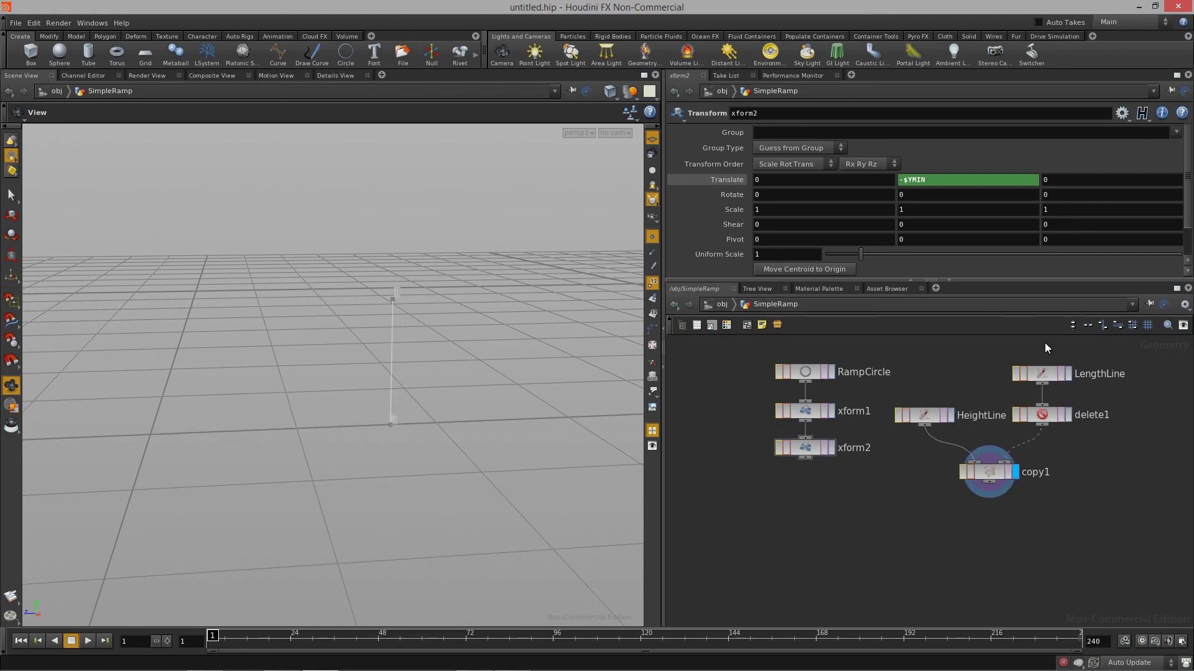
left_click(1070, 374)
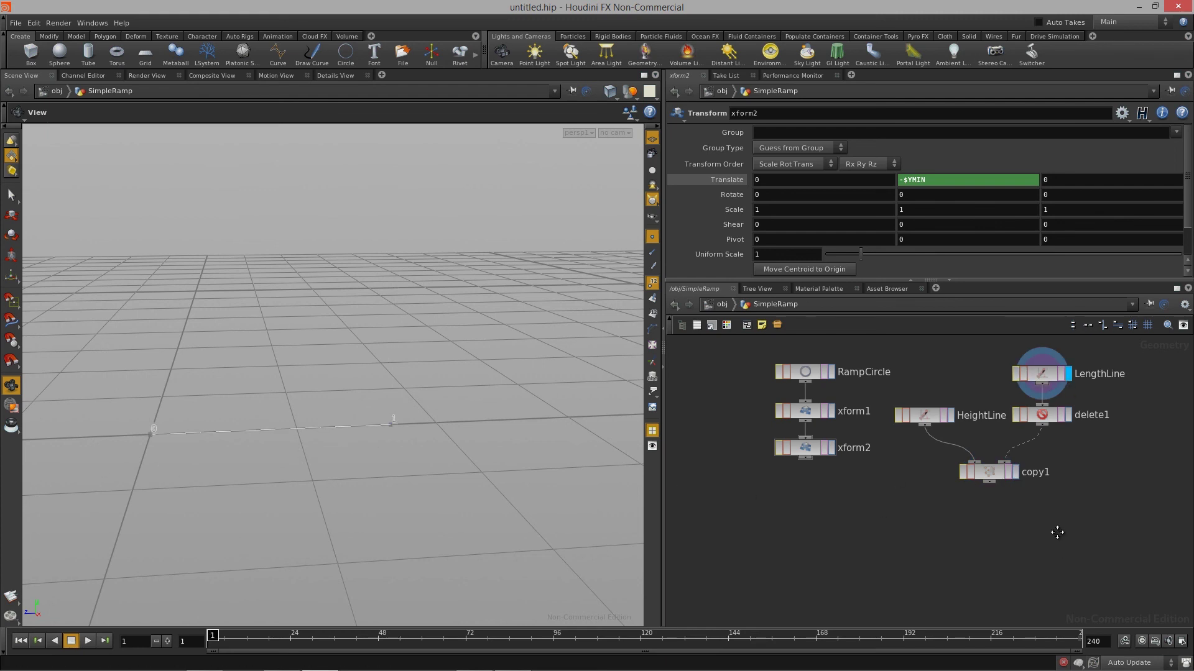
Step: Add a Merge node below copy1 and the RampCircle chain
key("Tab")
type("merge")
key("Return")
left_click(903, 543)
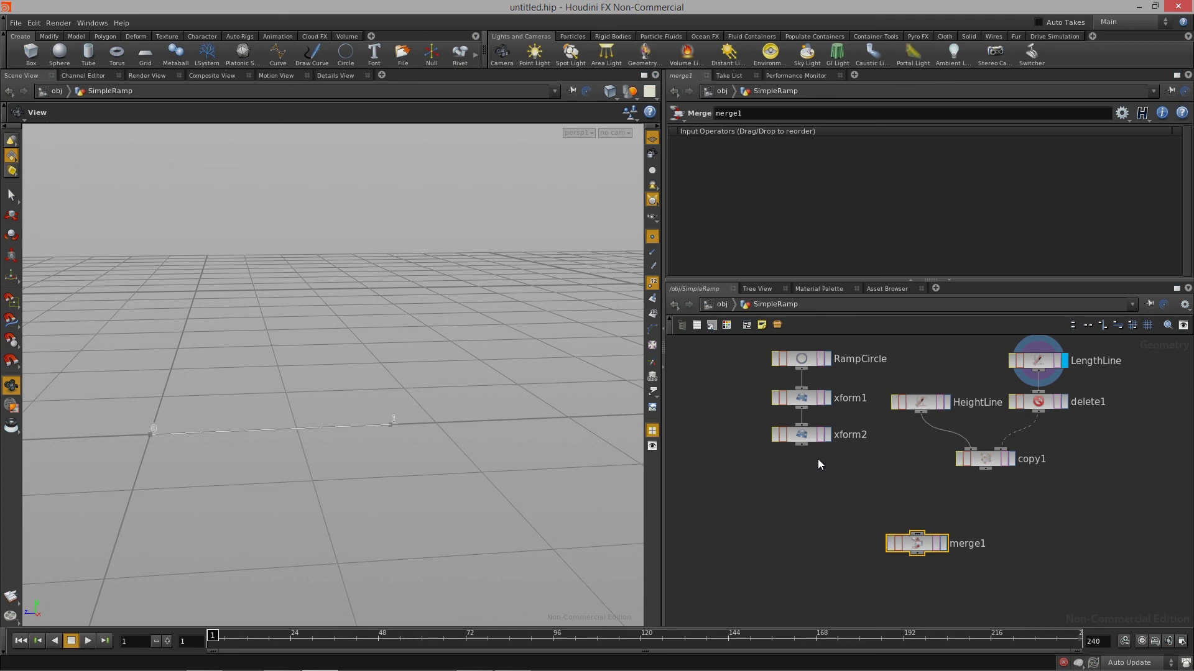
Step: Connect xform2, copy1 and LengthLine to merge1, display it, and inspect the combined ramp outline
left_click_drag(801, 445, 916, 533)
left_click(919, 407)
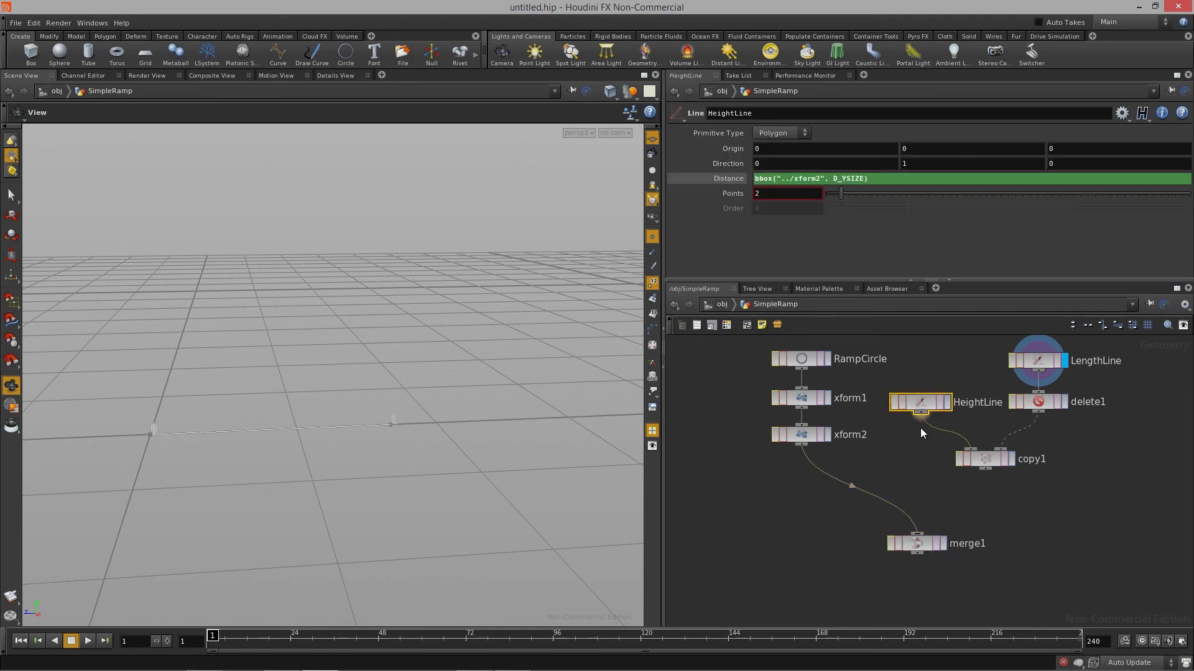
left_click_drag(920, 413, 917, 534)
left_click(927, 475)
left_click_drag(918, 472, 985, 470)
left_click_drag(1037, 371, 918, 535)
left_click_drag(371, 447, 456, 234)
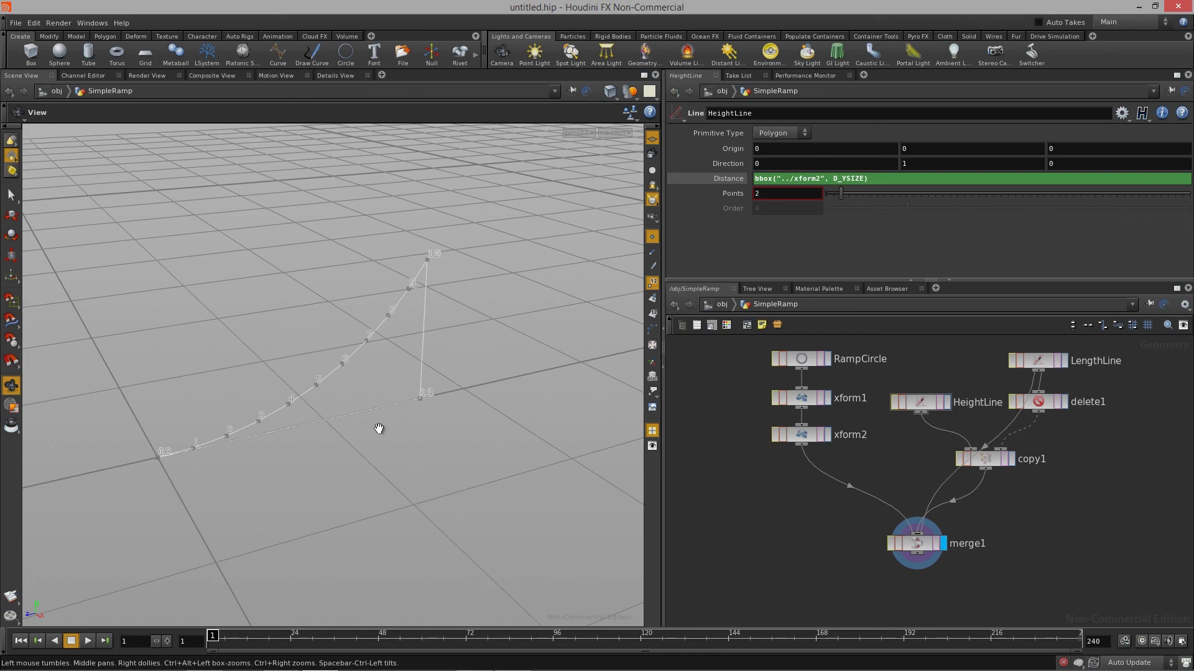
right_click_drag(422, 432, 262, 467)
left_click_drag(261, 467, 367, 461)
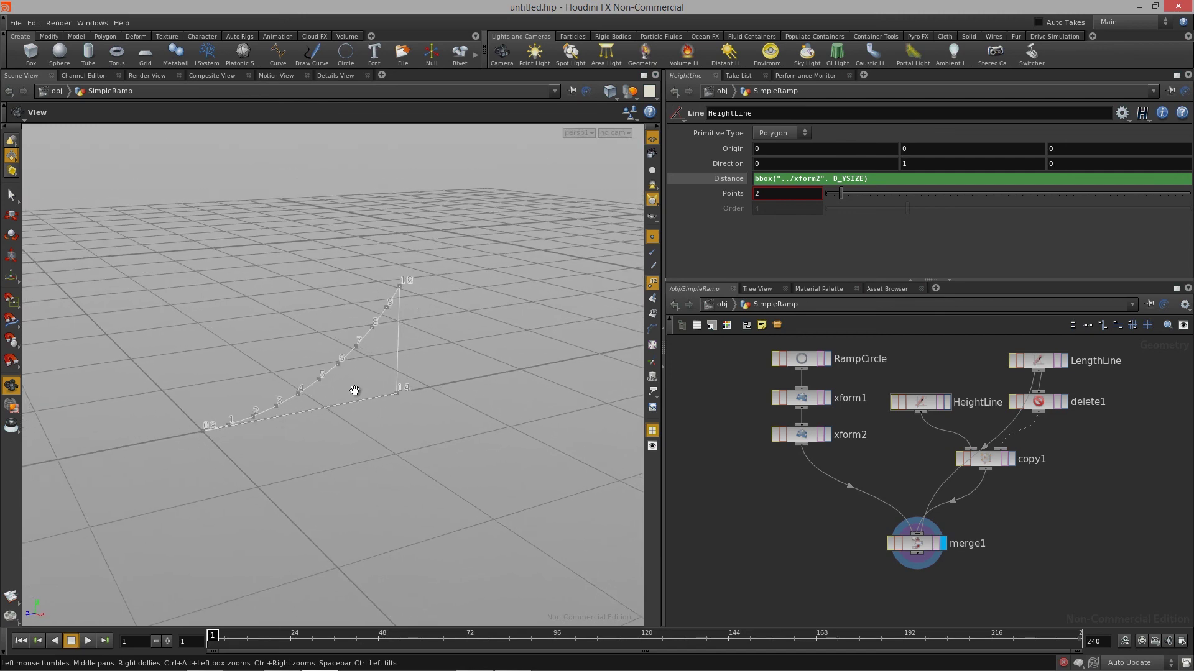